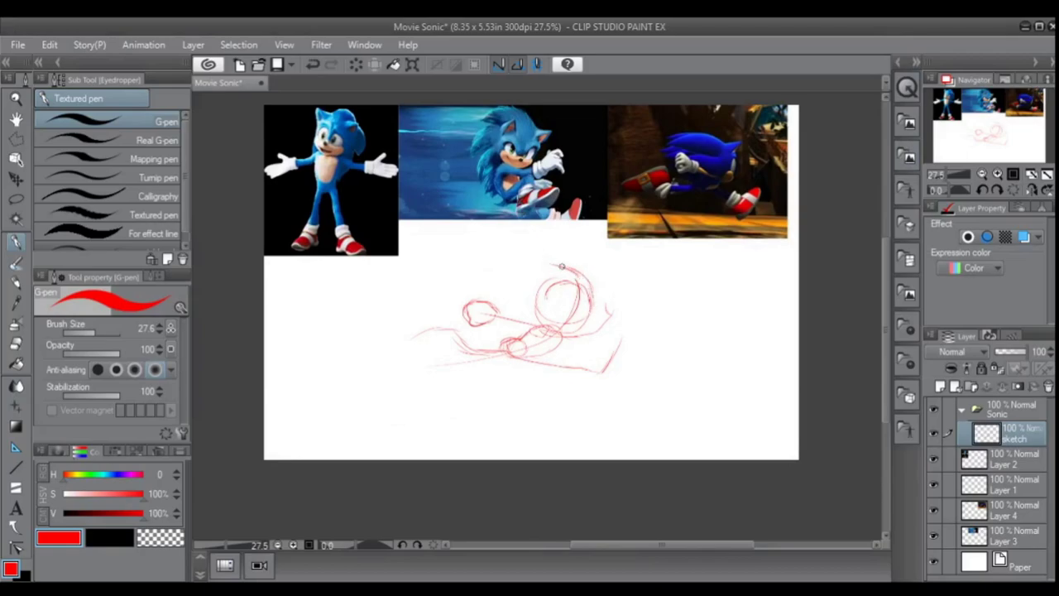
Sketch the top outline of the head and the swept-back quills behind the head circle in red.
left_click_drag(560, 269, 525, 262)
left_click_drag(506, 265, 523, 271)
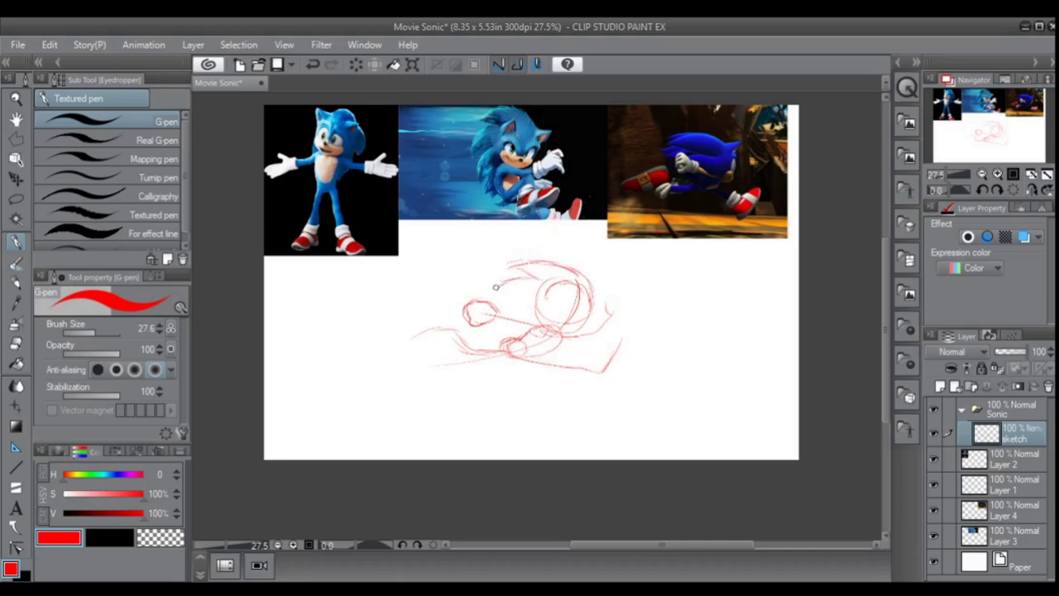
left_click_drag(500, 287, 531, 307)
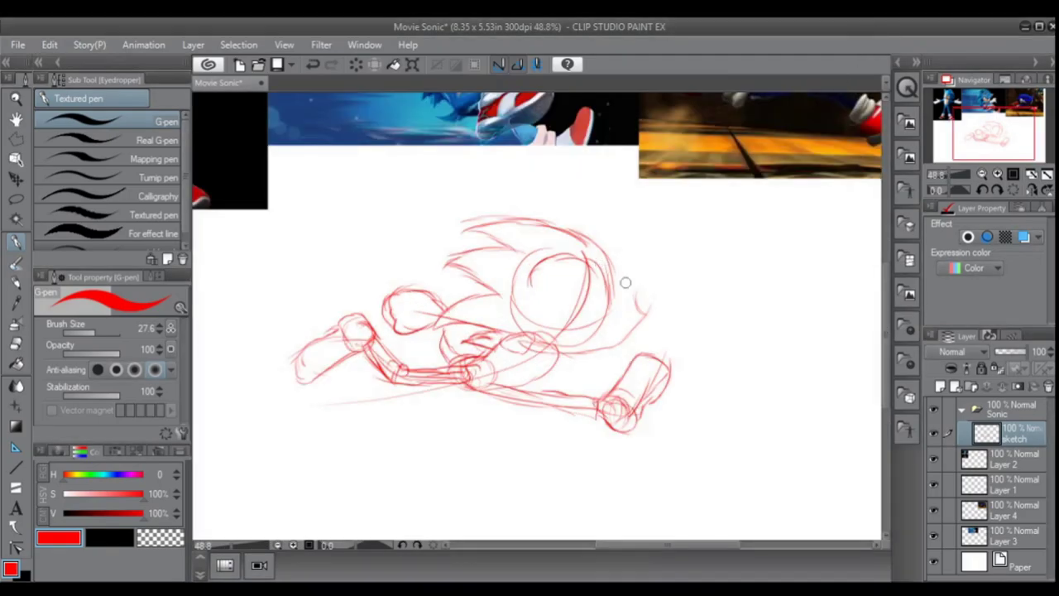
Complete the rough outline of the raised front hand, then lasso it and adjust it with a transform.
scroll(608, 324, "down", 3)
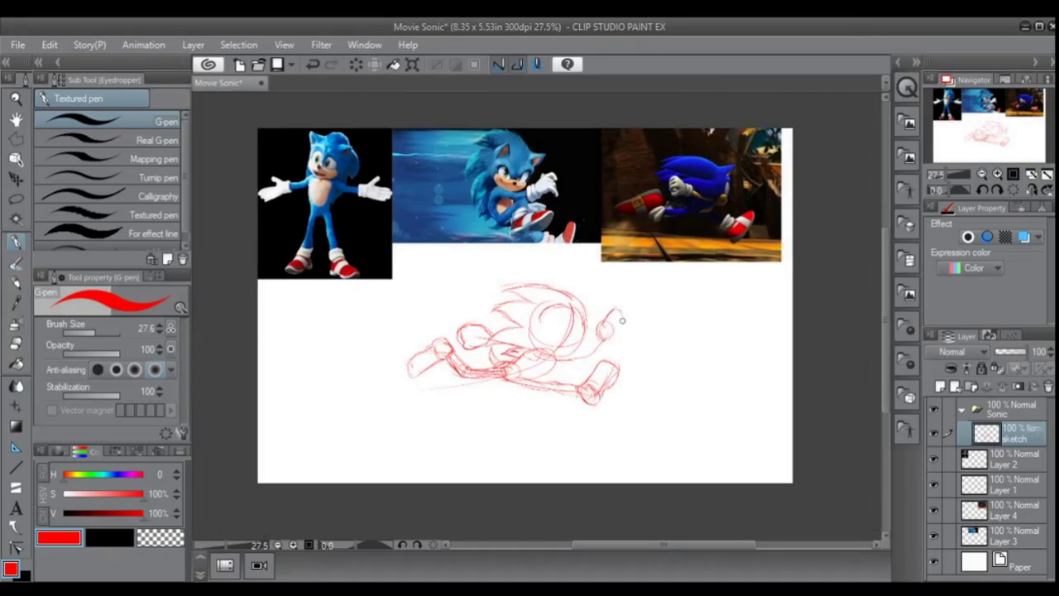
left_click_drag(622, 331, 602, 341)
key("m")
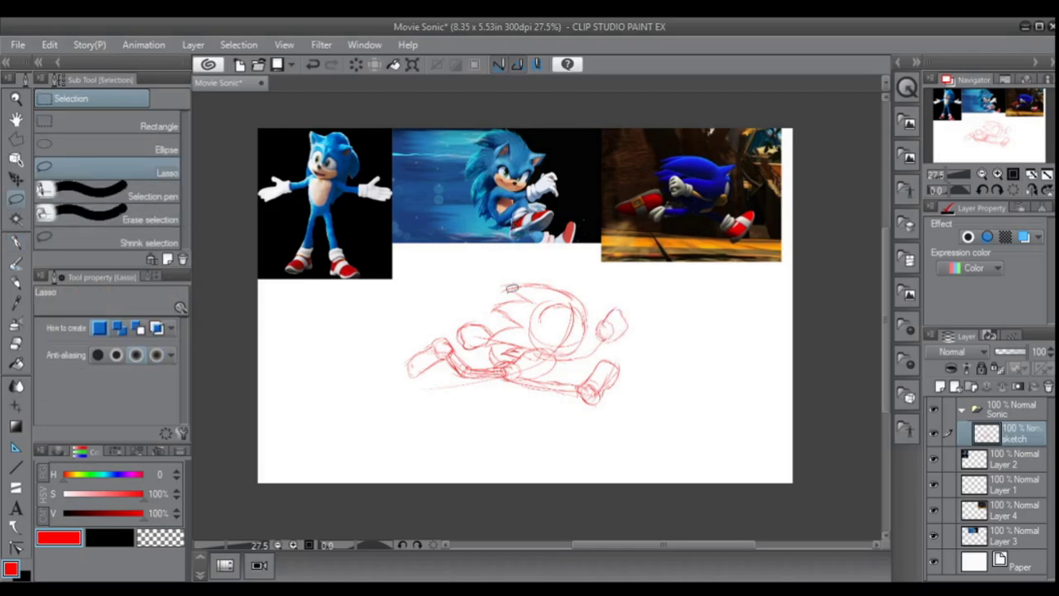
mouse_move(591, 353)
left_mouse_down()
mouse_move(601, 308)
mouse_move(628, 300)
mouse_move(625, 334)
mouse_move(592, 352)
left_mouse_up()
left_click(646, 384)
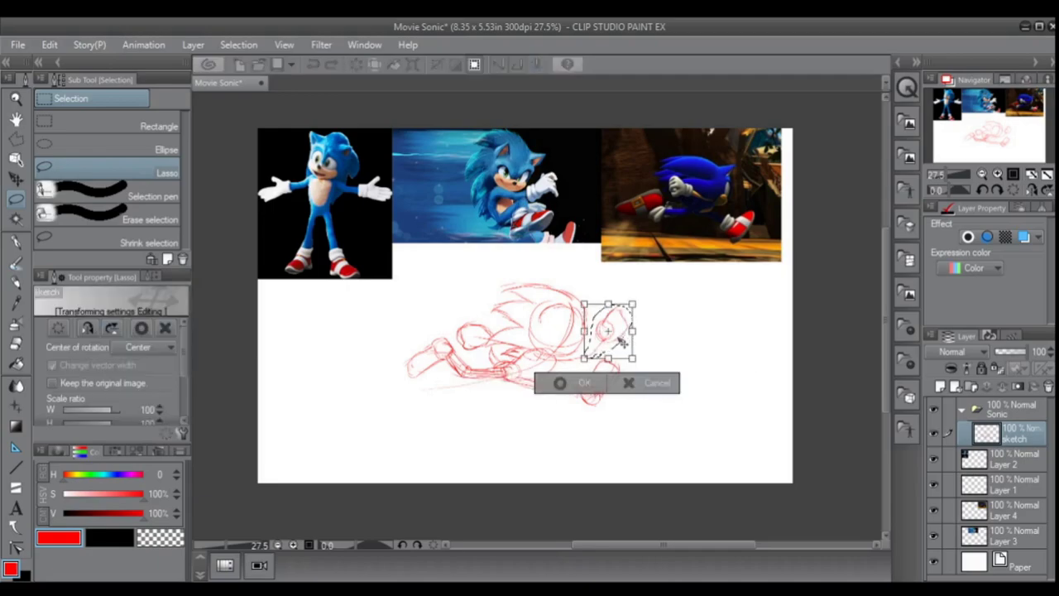
left_click(556, 385)
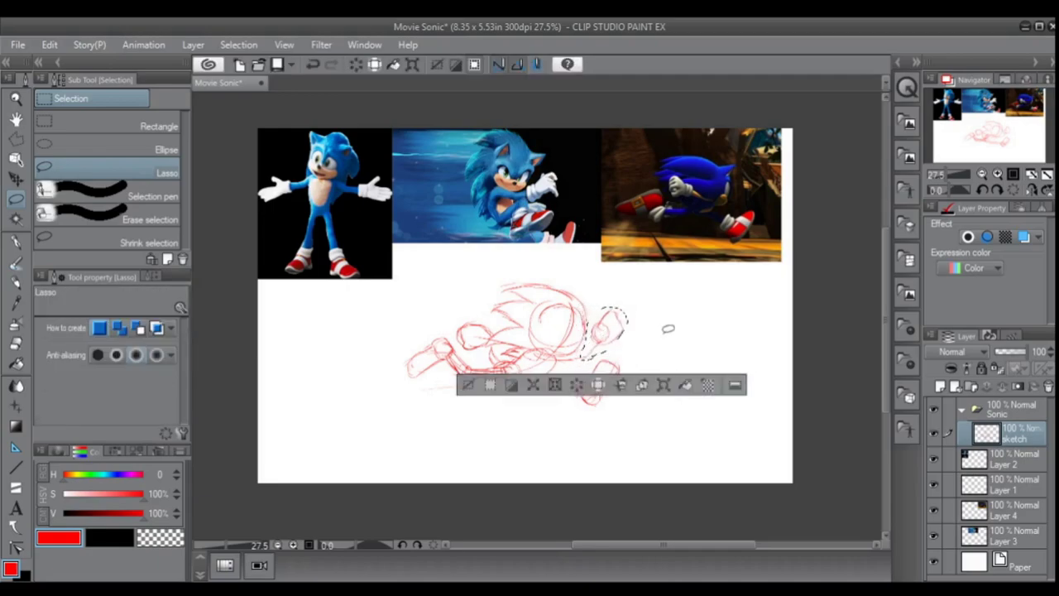
left_click(666, 322)
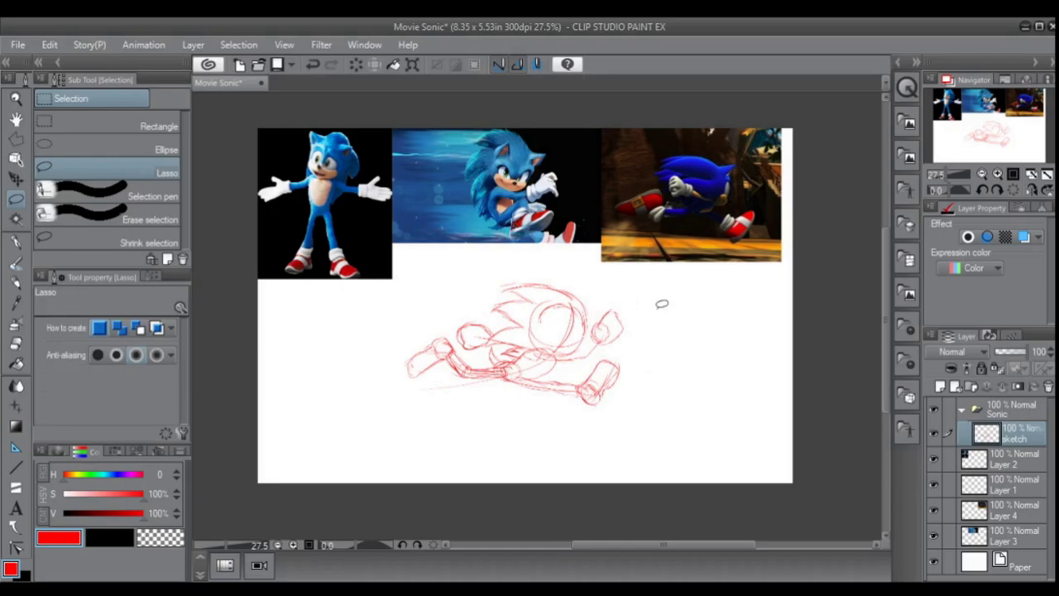
Sketch two extended fingers and the curled fingers on the raised front hand with the G-pen.
left_click(16, 241)
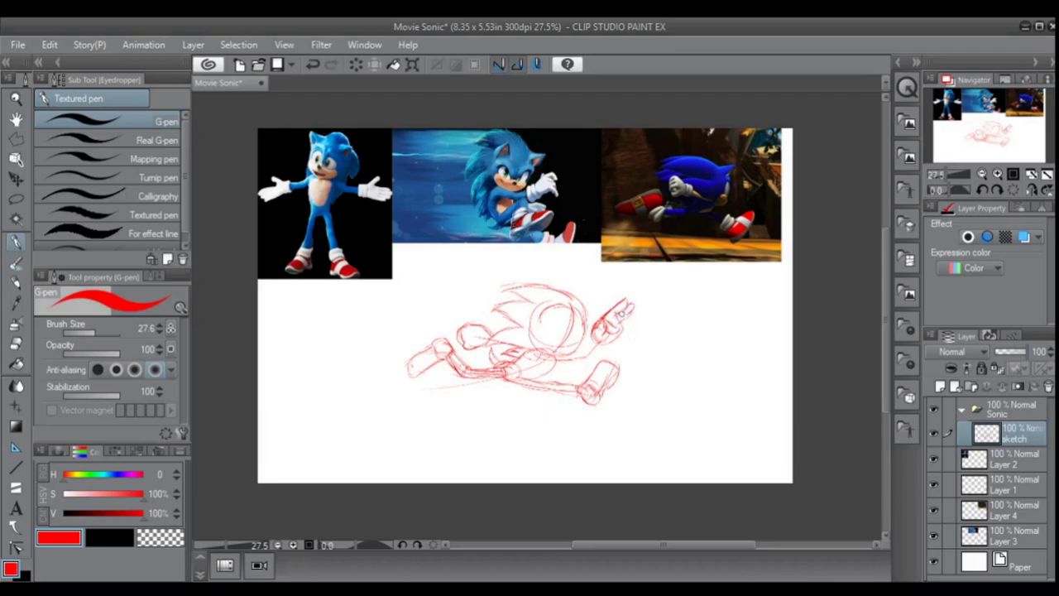
scroll(622, 312, "up", 3)
mouse_move(631, 315)
left_mouse_down()
mouse_move(622, 344)
mouse_move(605, 362)
mouse_move(599, 354)
mouse_move(617, 339)
mouse_move(631, 341)
mouse_move(635, 354)
mouse_move(612, 370)
left_mouse_up()
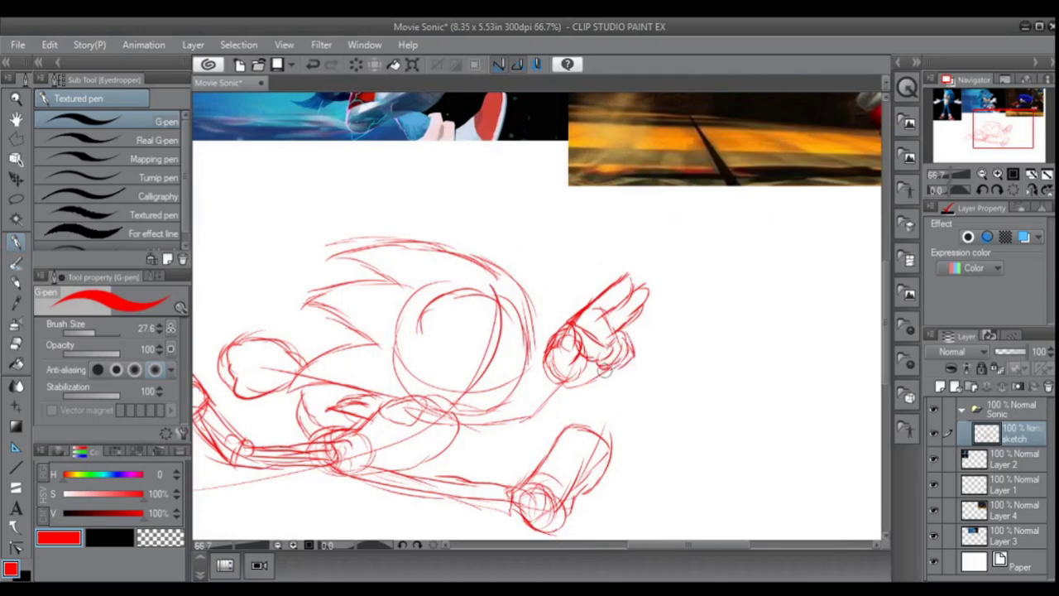
Flesh out the front arm from shoulder to wrist and thicken the trailing arm up to its hand.
scroll(504, 350, "down", 1)
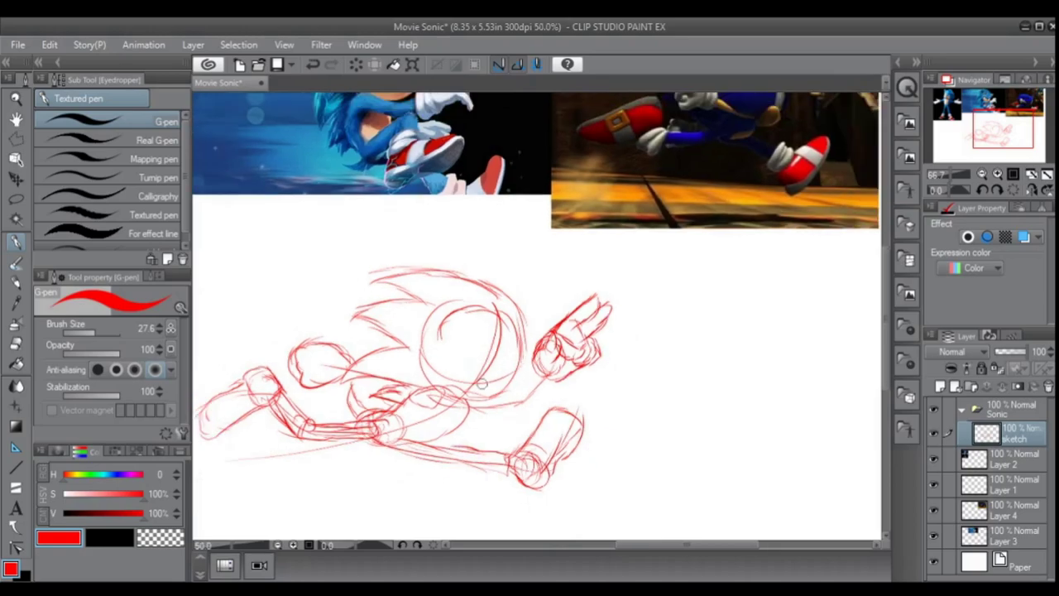
scroll(480, 387, "up", 2)
mouse_move(461, 398)
left_mouse_down()
mouse_move(536, 403)
mouse_move(507, 414)
mouse_move(465, 407)
mouse_move(495, 418)
mouse_move(454, 414)
left_mouse_up()
mouse_move(538, 406)
left_mouse_down()
mouse_move(523, 397)
mouse_move(530, 414)
mouse_move(556, 362)
mouse_move(578, 375)
mouse_move(531, 410)
left_mouse_up()
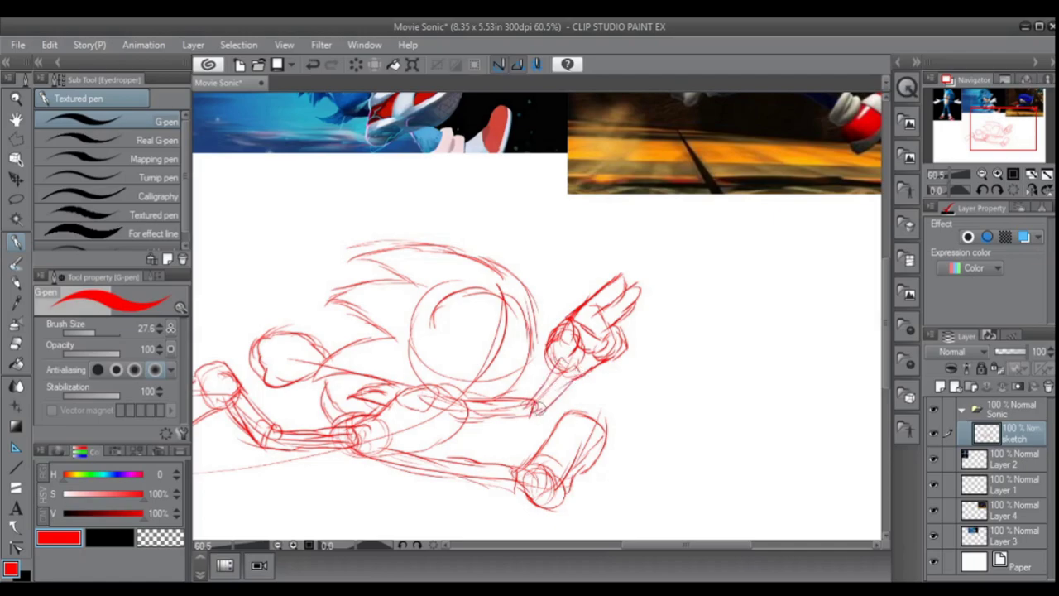
scroll(519, 344, "down", 5)
scroll(401, 349, "up", 4)
mouse_move(400, 350)
left_mouse_down()
mouse_move(488, 378)
mouse_move(482, 386)
mouse_move(389, 351)
left_mouse_up()
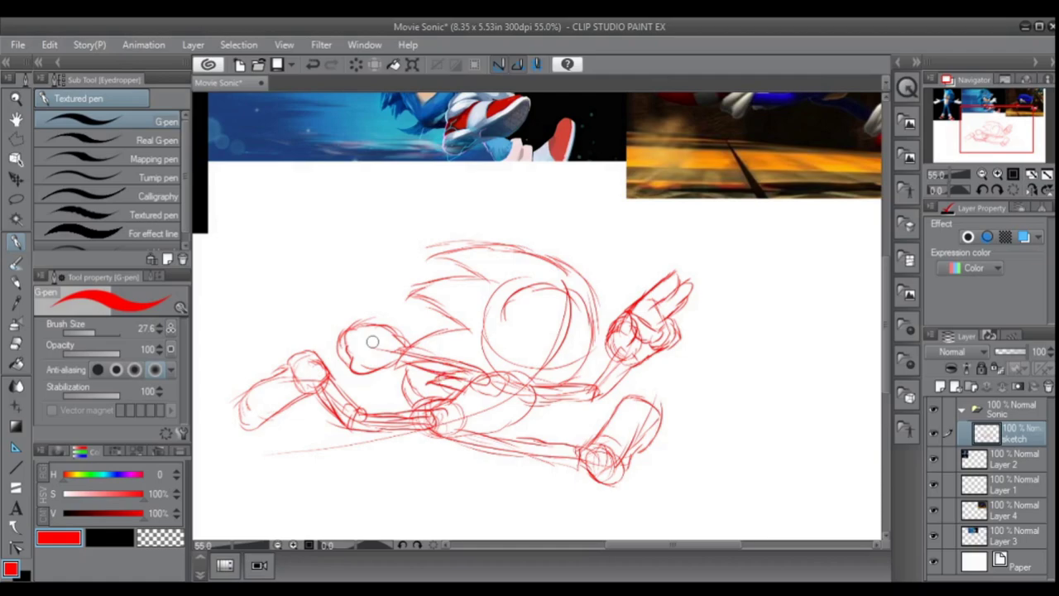
Lasso the raised front hand, rotate it slightly with a transform, and clear the selection.
scroll(372, 342, "down", 1)
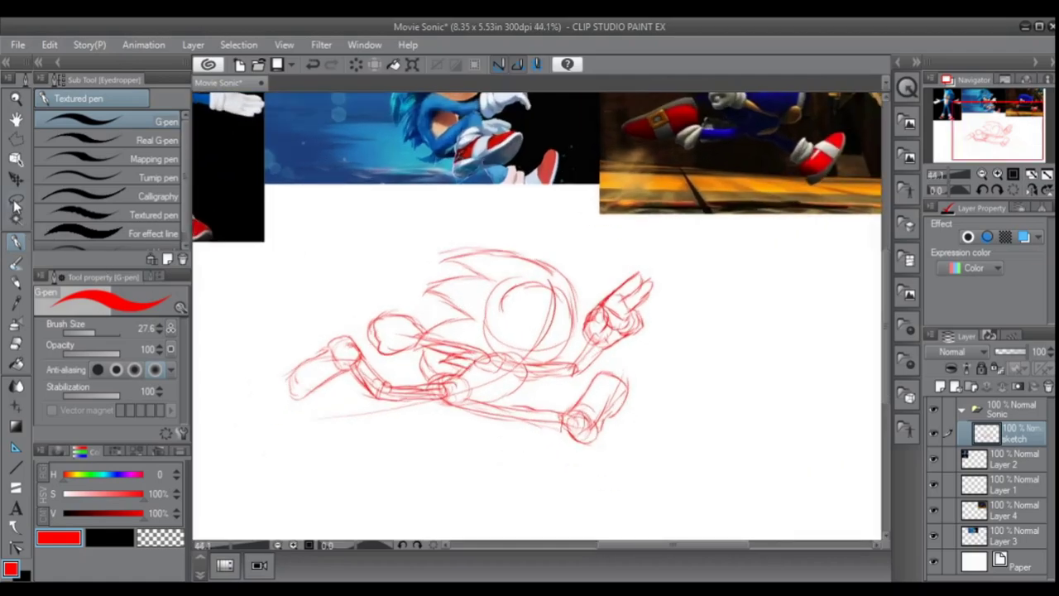
left_click(16, 203)
mouse_move(588, 335)
left_mouse_down()
mouse_move(650, 250)
mouse_move(684, 313)
mouse_move(608, 355)
left_mouse_up()
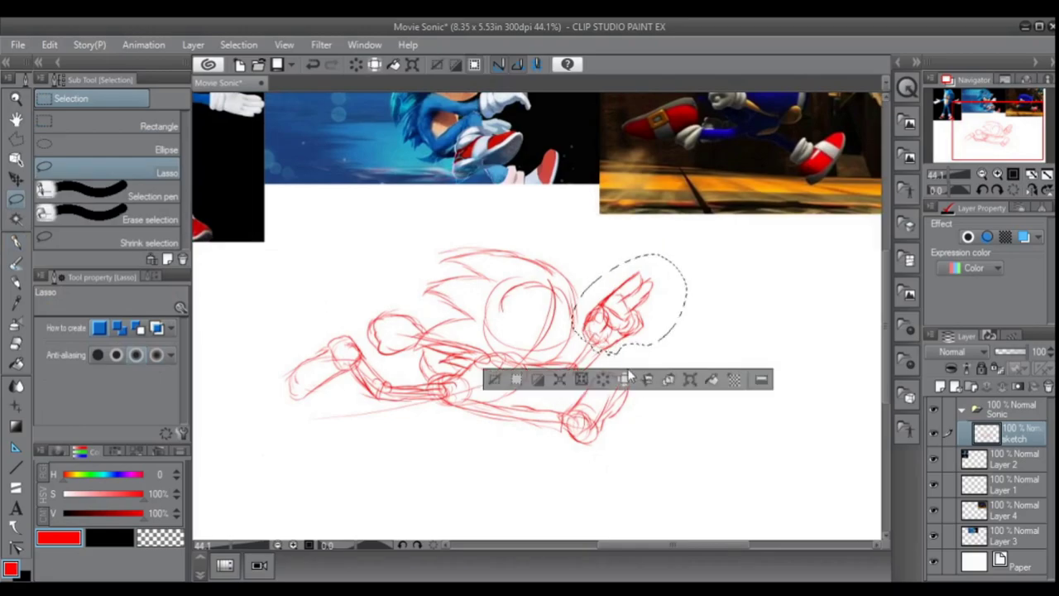
left_click(691, 381)
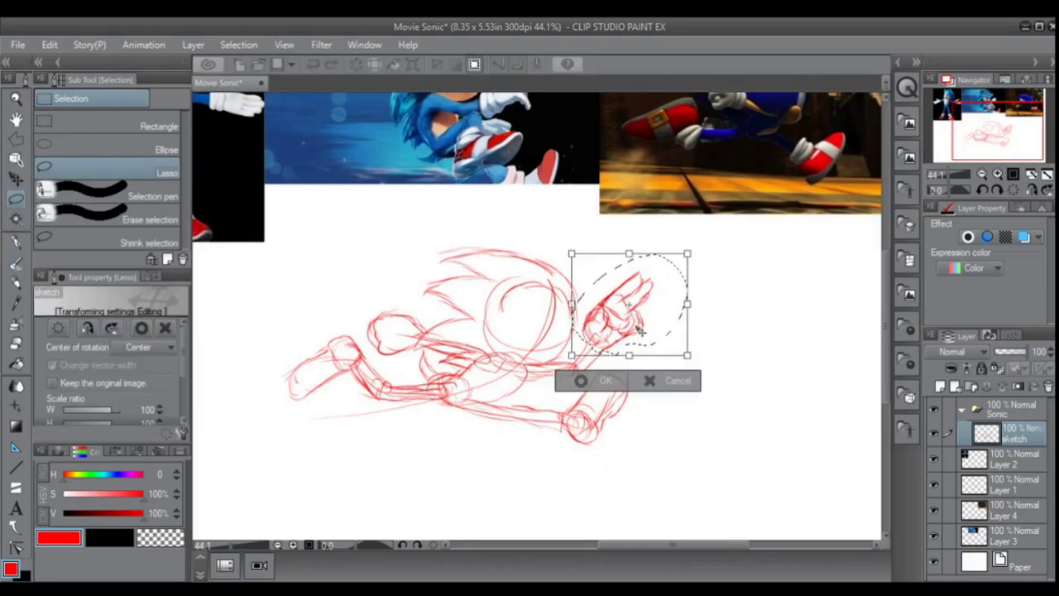
left_click_drag(728, 321, 727, 322)
left_click(612, 386)
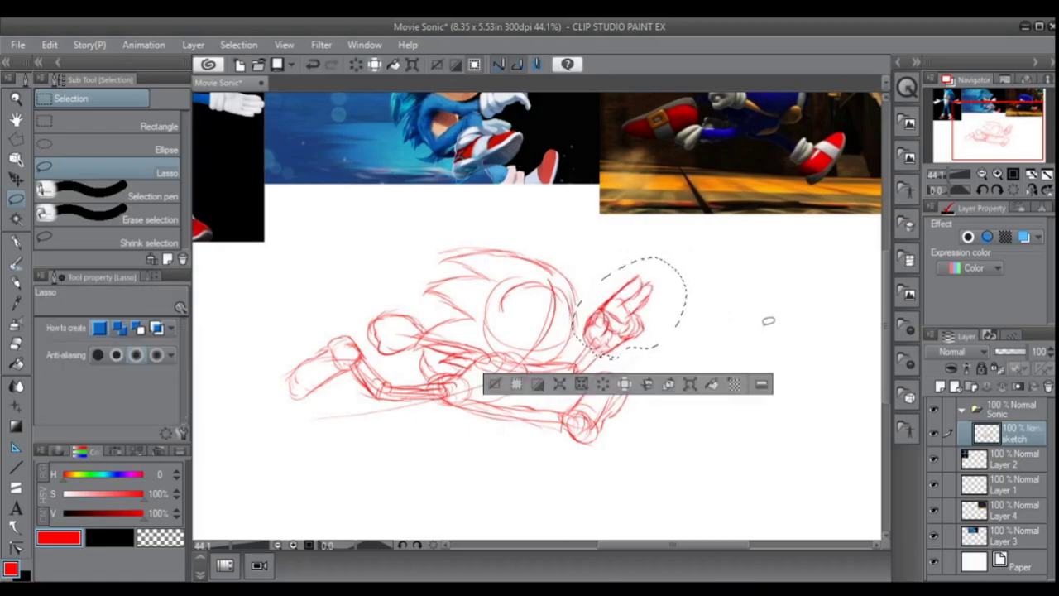
key("ctrl+d")
scroll(674, 269, "down", 2)
left_click(16, 241)
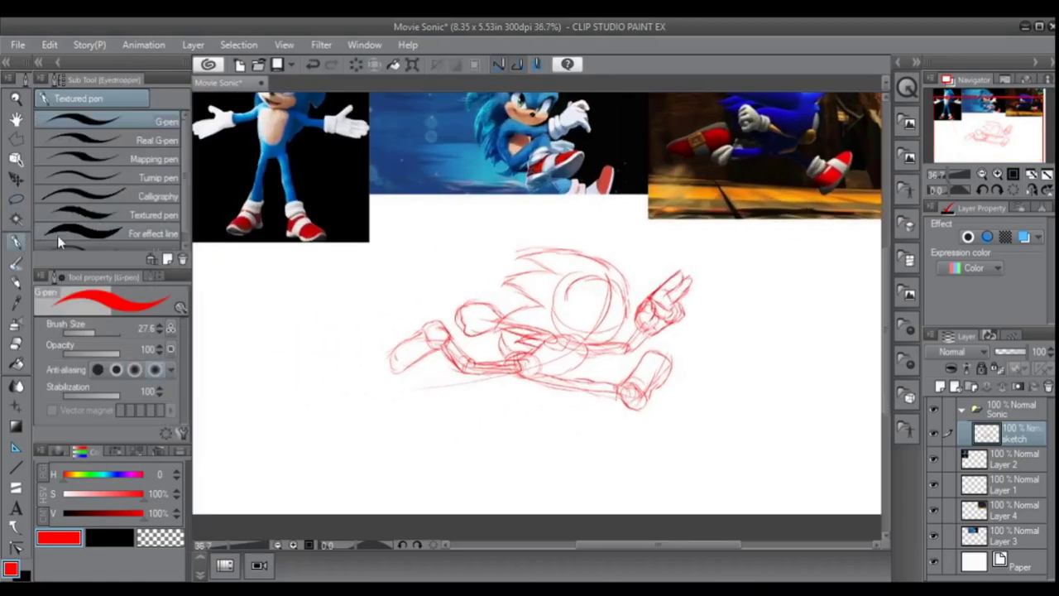
scroll(549, 348, "up", 2)
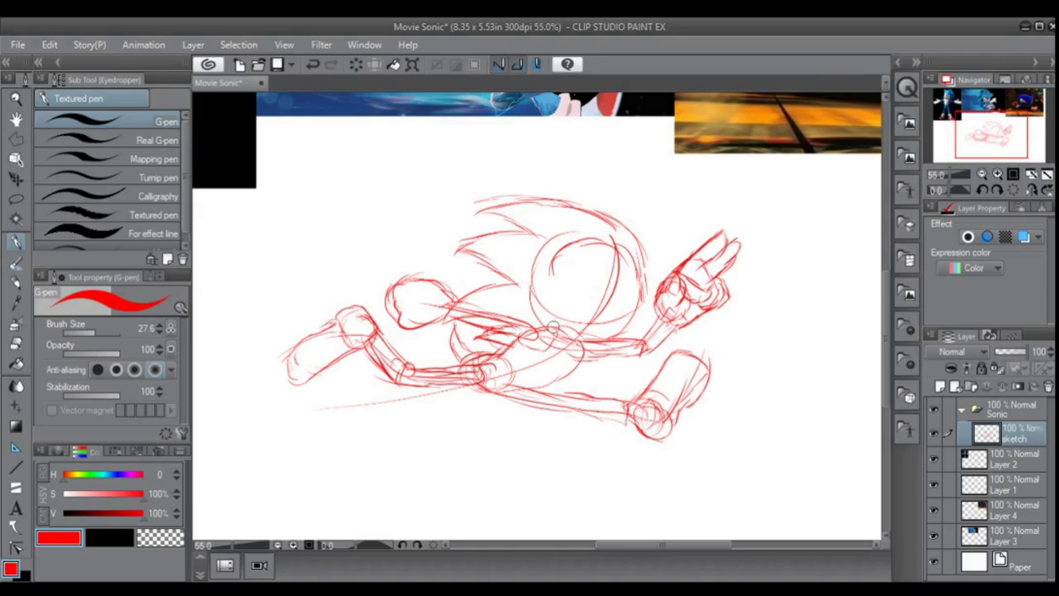
scroll(554, 329, "down", 5)
scroll(534, 349, "up", 2)
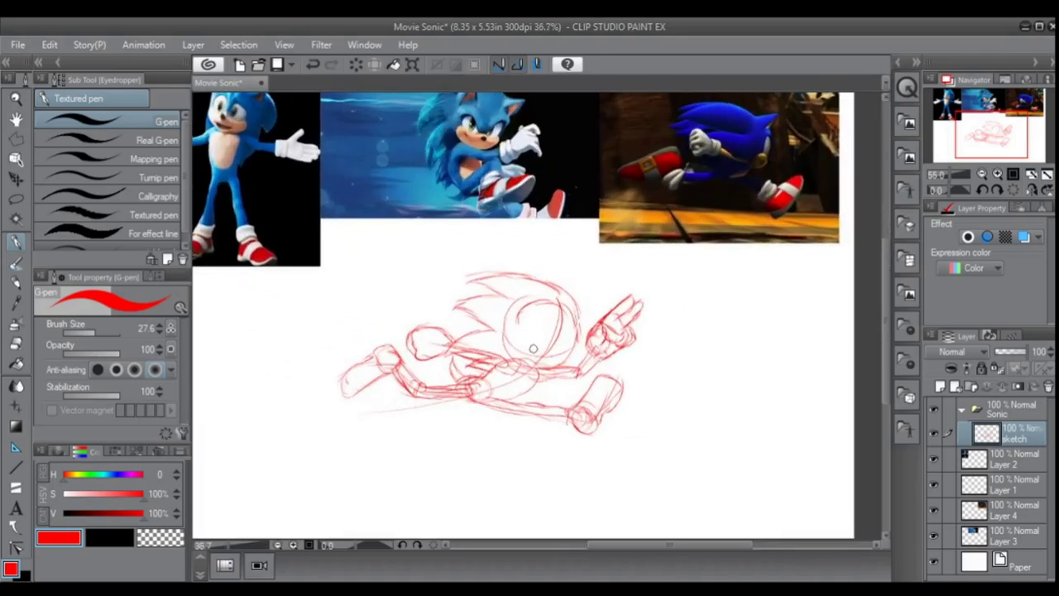
scroll(533, 350, "down", 2)
scroll(517, 345, "up", 1)
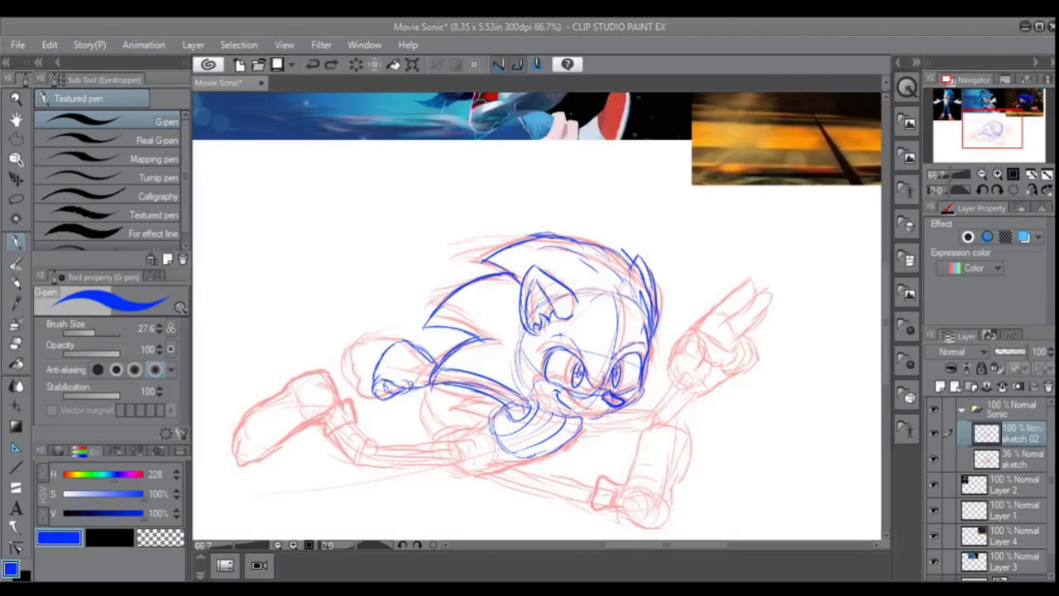
Sketch the curled fingers of the trailing fist in blue on the sketch 02 layer.
scroll(397, 356, "up", 3)
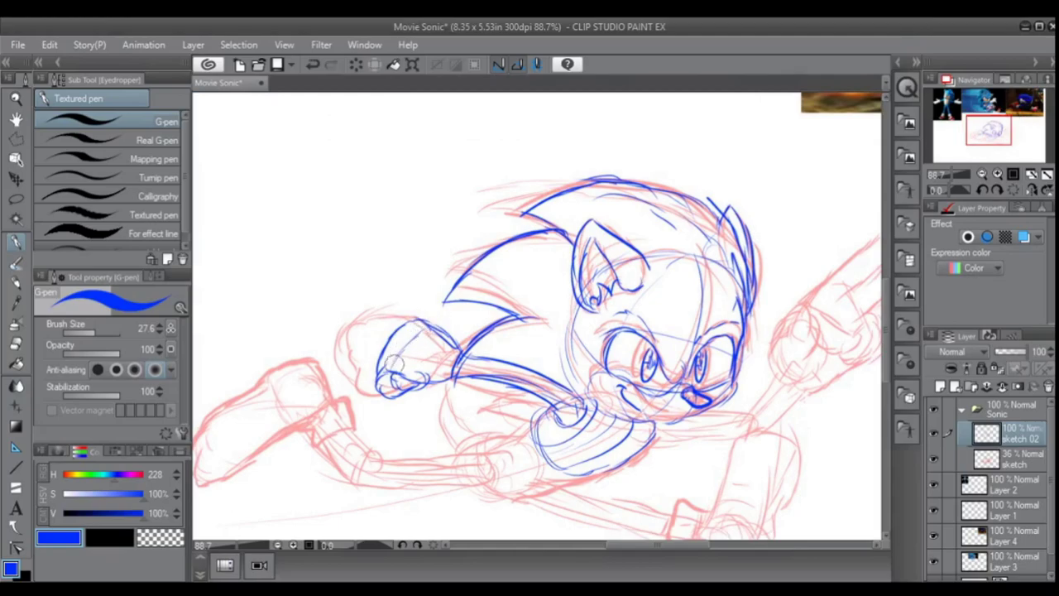
mouse_move(423, 332)
left_mouse_down()
mouse_move(414, 325)
mouse_move(405, 347)
mouse_move(392, 339)
mouse_move(390, 380)
mouse_move(400, 360)
mouse_move(361, 348)
mouse_move(358, 370)
mouse_move(372, 374)
left_mouse_up()
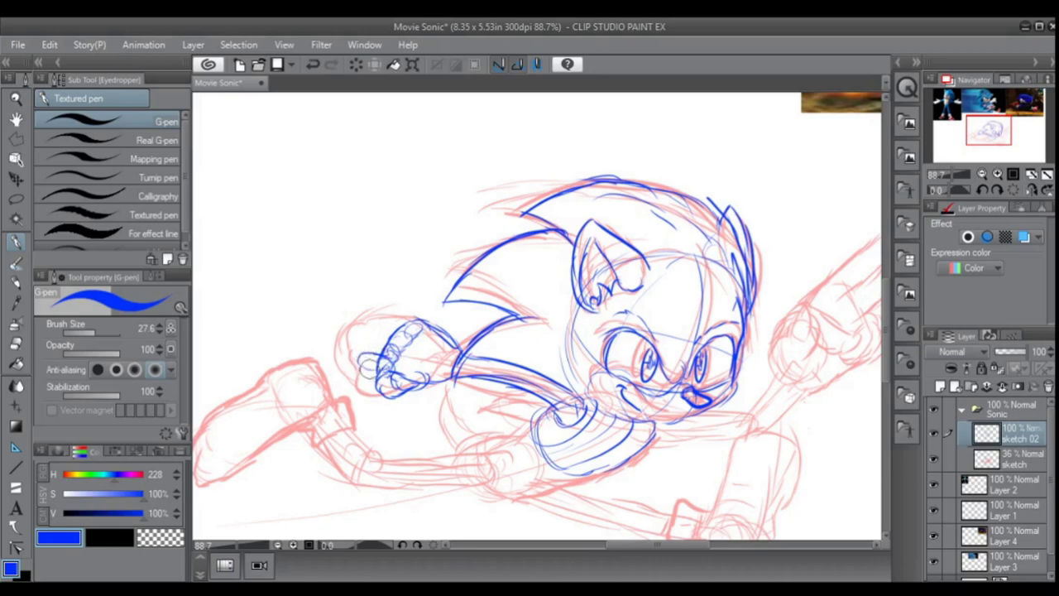
key("ctrl+z")
mouse_move(378, 359)
left_mouse_down()
mouse_move(365, 363)
mouse_move(364, 389)
mouse_move(381, 395)
mouse_move(364, 364)
mouse_move(380, 341)
left_mouse_up()
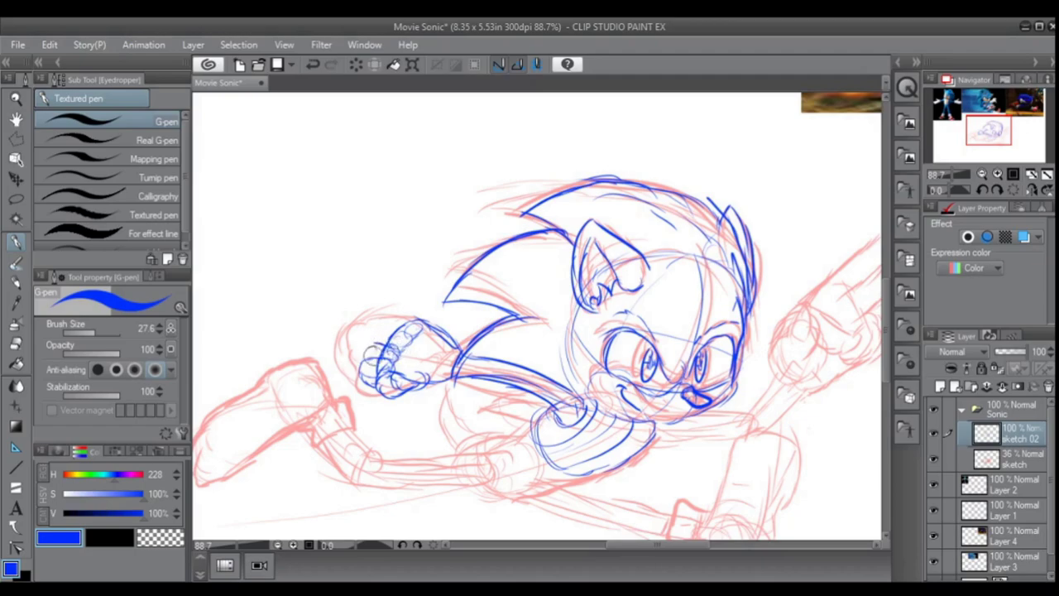
mouse_move(374, 343)
left_mouse_down()
mouse_move(409, 331)
mouse_move(398, 327)
mouse_move(385, 331)
mouse_move(442, 334)
mouse_move(397, 328)
mouse_move(397, 364)
left_mouse_up()
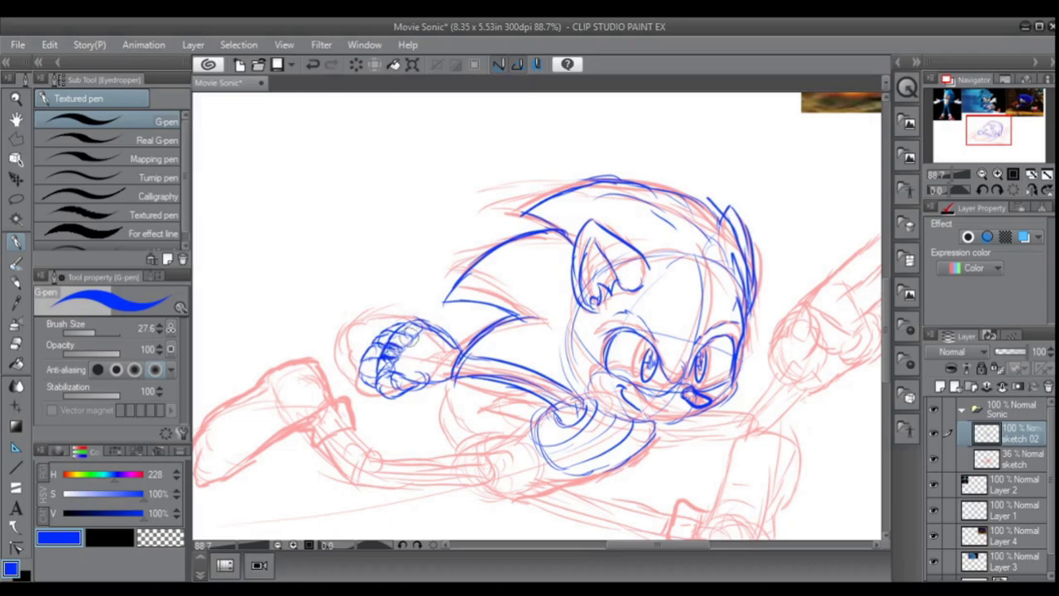
Darken the outline of the trailing fist and refine its knuckles and the lines toward the wrist.
mouse_move(406, 326)
left_mouse_down()
mouse_move(433, 329)
mouse_move(473, 366)
left_mouse_up()
mouse_move(374, 374)
left_mouse_down()
mouse_move(396, 385)
mouse_move(401, 369)
mouse_move(377, 394)
mouse_move(457, 380)
left_mouse_up()
scroll(365, 302, "down", 3)
scroll(364, 321, "up", 4)
mouse_move(386, 337)
left_mouse_down()
mouse_move(357, 364)
mouse_move(379, 399)
mouse_move(392, 364)
mouse_move(379, 369)
mouse_move(382, 323)
mouse_move(404, 321)
mouse_move(405, 303)
left_mouse_up()
scroll(432, 364, "down", 3)
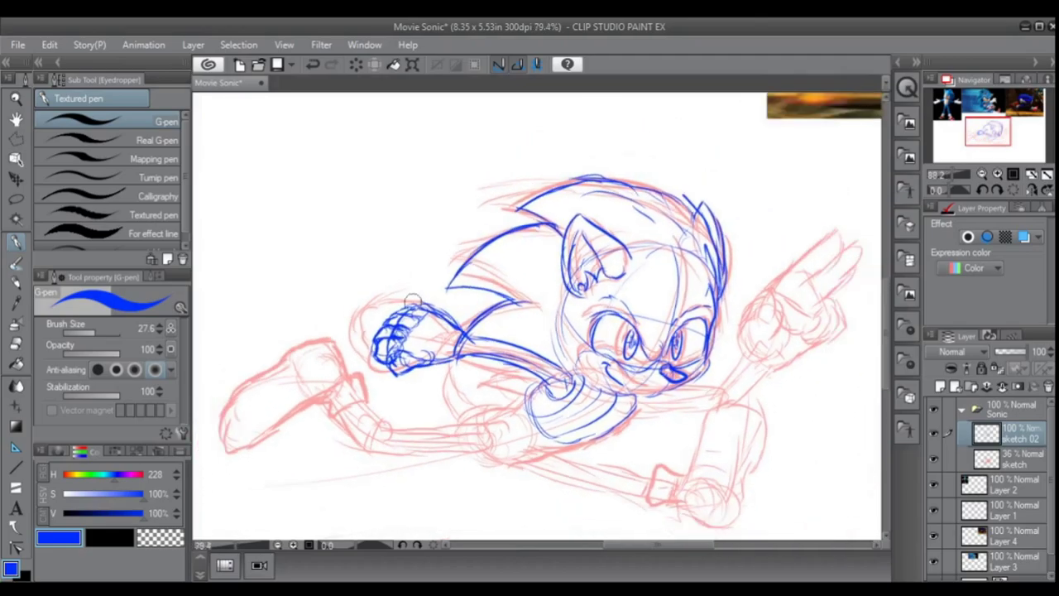
Sketch the rolled glove cuff around the wrist of the trailing arm.
scroll(432, 365, "down", 3)
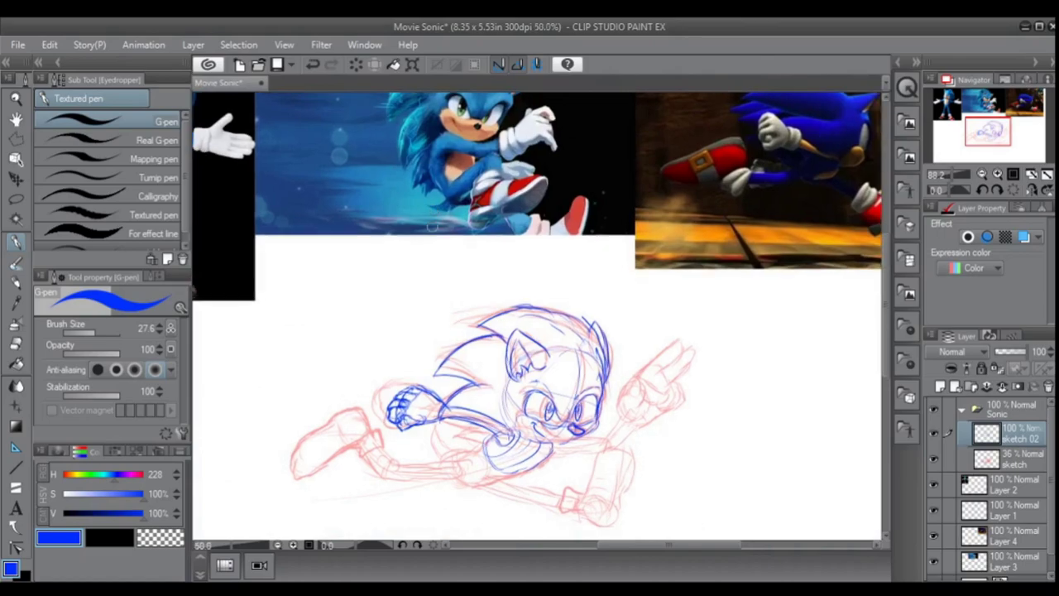
scroll(444, 317, "up", 3)
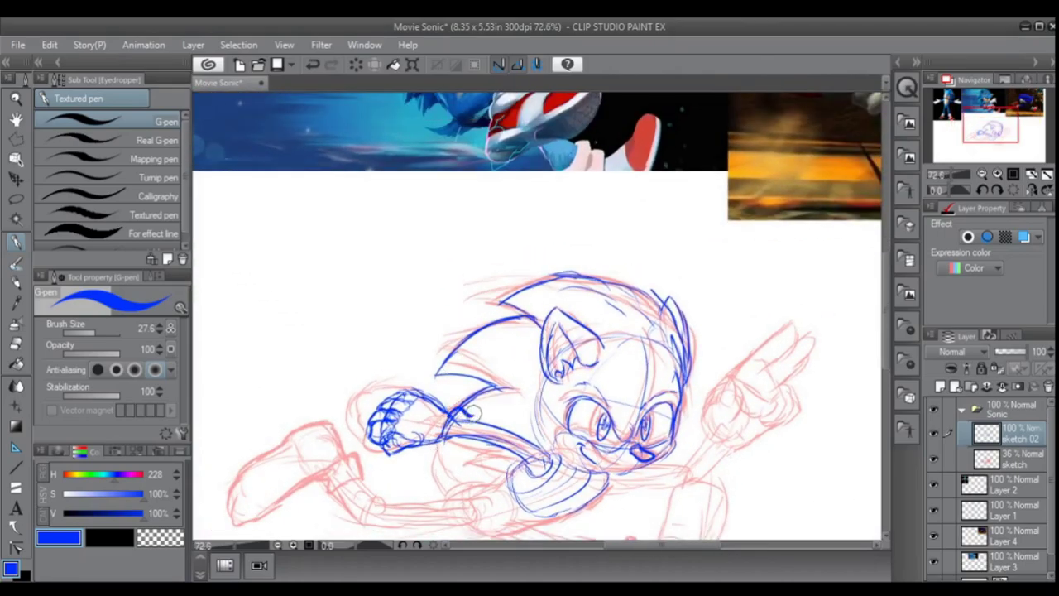
mouse_move(469, 443)
left_mouse_down()
mouse_move(437, 435)
mouse_move(431, 451)
mouse_move(454, 461)
mouse_move(474, 447)
left_mouse_up()
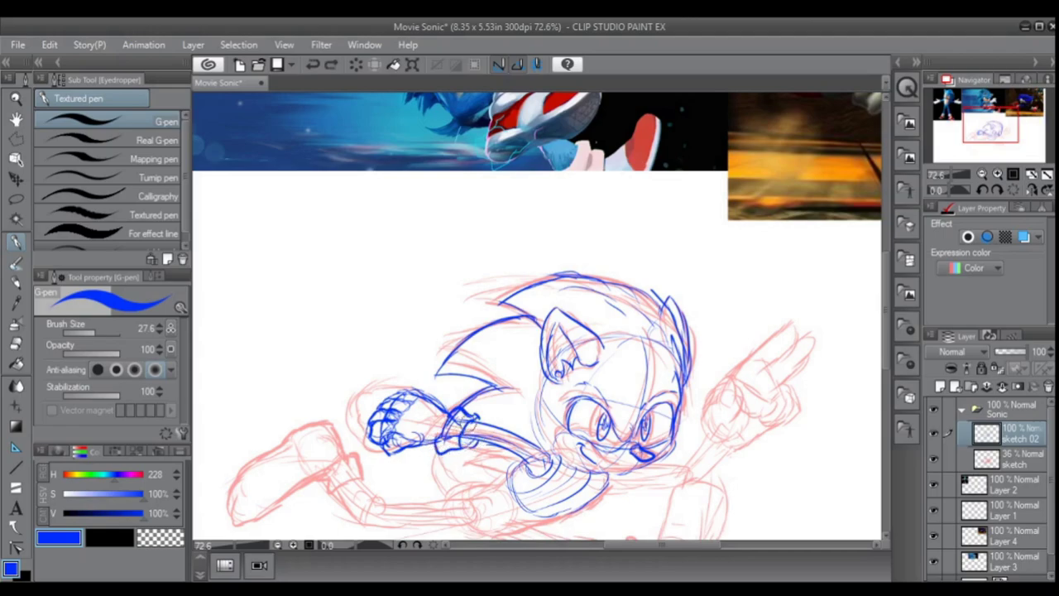
left_click_drag(477, 412, 483, 423)
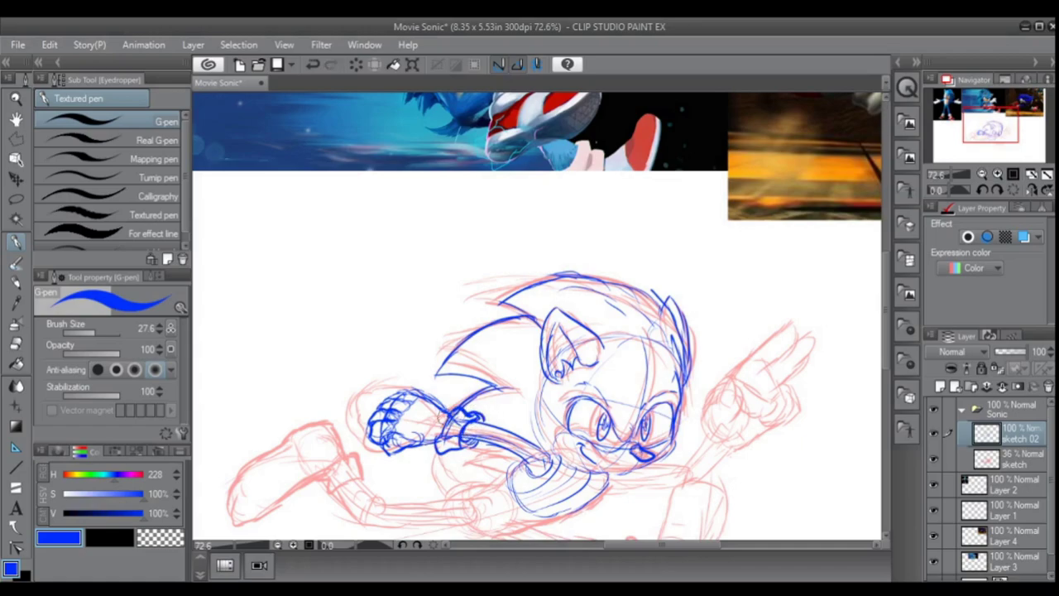
Sketch the underside of the torso and the trailing leg behind the hips in blue.
scroll(456, 281, "down", 4)
scroll(458, 462, "up", 3)
left_click_drag(511, 436, 492, 444)
mouse_move(449, 418)
left_mouse_down()
mouse_move(489, 394)
mouse_move(470, 407)
mouse_move(498, 437)
mouse_move(481, 390)
mouse_move(491, 427)
mouse_move(461, 417)
mouse_move(454, 425)
mouse_move(452, 416)
mouse_move(462, 432)
mouse_move(393, 426)
mouse_move(402, 426)
mouse_move(368, 379)
left_mouse_up()
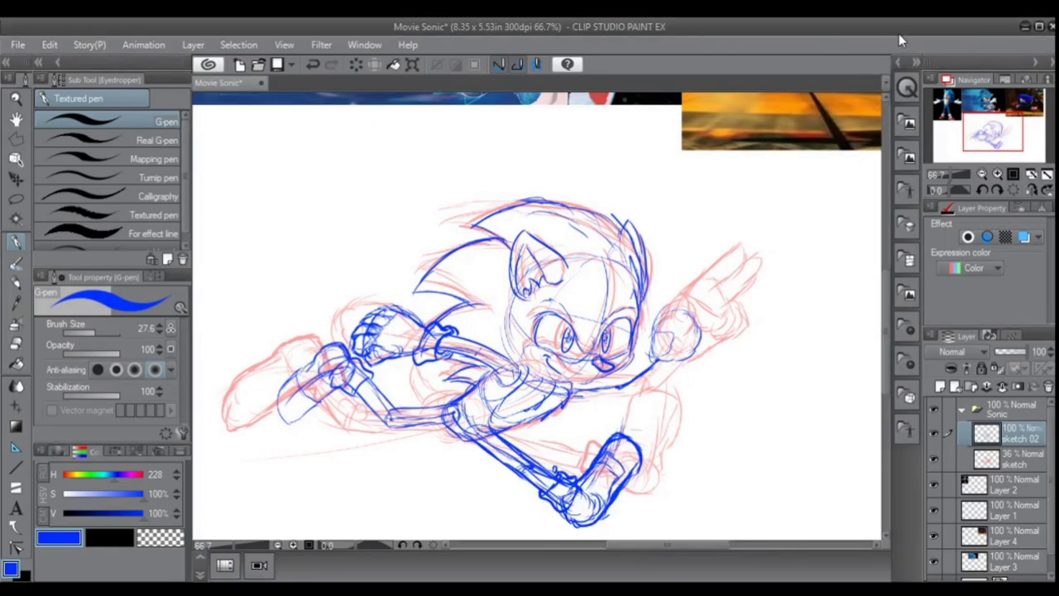
Rough in the palm of the raised front hand in blue and outline the forearm leading to it.
mouse_move(659, 317)
left_mouse_down()
mouse_move(659, 345)
mouse_move(655, 328)
mouse_move(660, 345)
mouse_move(658, 332)
mouse_move(671, 327)
mouse_move(684, 342)
mouse_move(660, 343)
mouse_move(679, 336)
mouse_move(682, 321)
mouse_move(658, 330)
mouse_move(664, 309)
mouse_move(704, 332)
left_mouse_up()
key("ctrl+z")
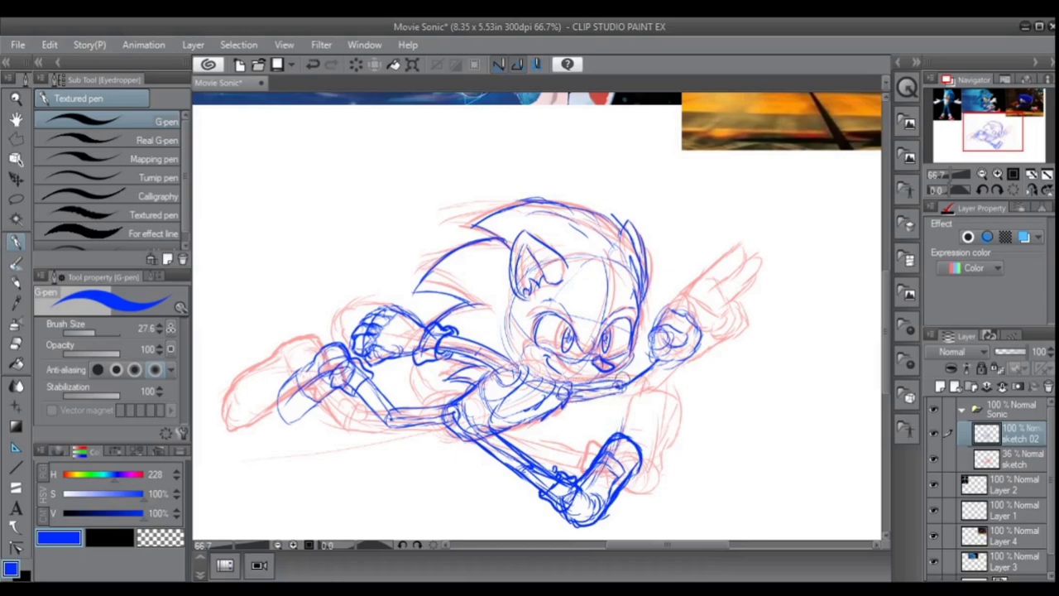
left_click_drag(613, 388, 661, 348)
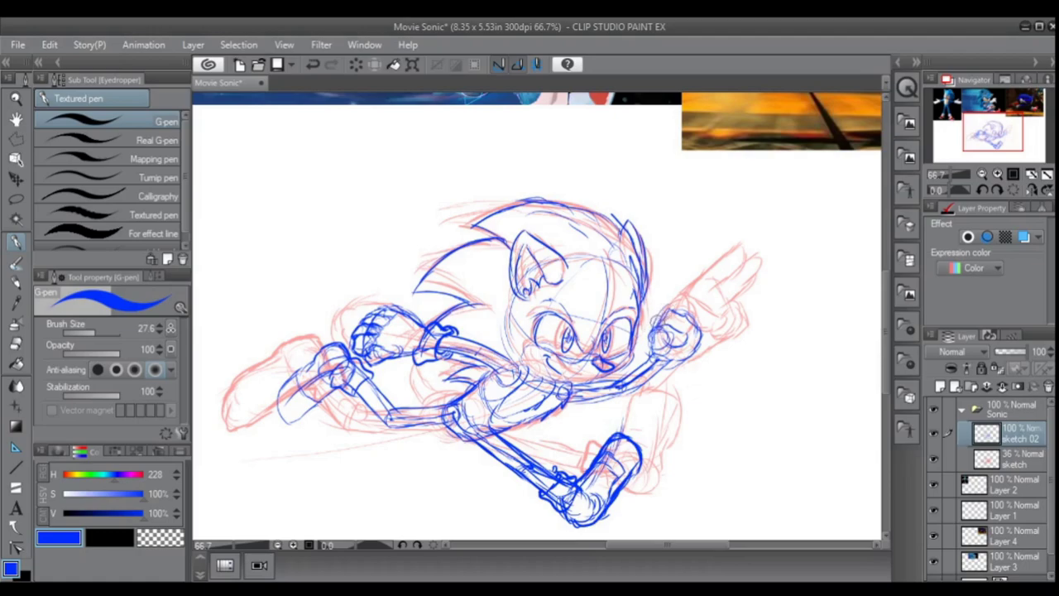
Draw the extended index and middle fingers on the raised front hand in blue, redoing a stray stroke.
left_click_drag(671, 312, 681, 273)
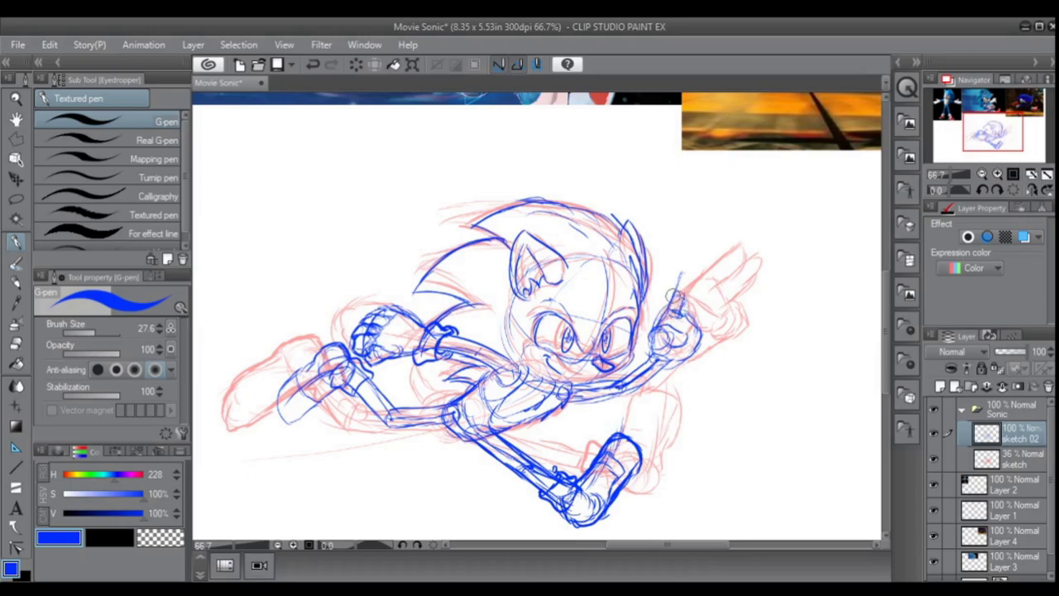
mouse_move(675, 290)
left_mouse_down()
mouse_move(682, 270)
mouse_move(684, 292)
mouse_move(682, 270)
mouse_move(698, 269)
mouse_move(705, 332)
left_mouse_up()
key("ctrl+z")
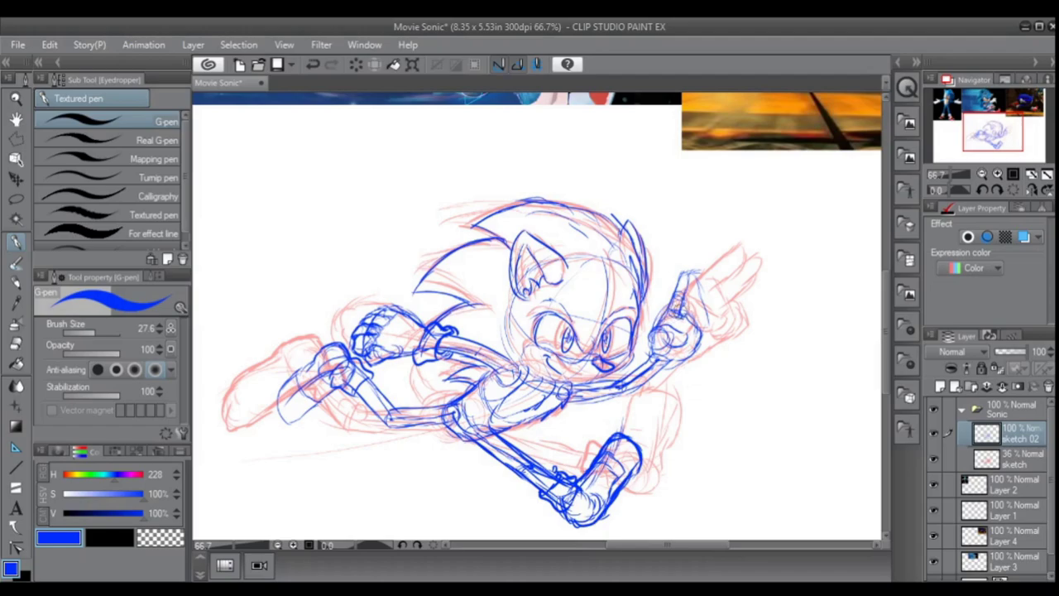
left_click_drag(700, 308, 707, 324)
left_click_drag(698, 279, 692, 306)
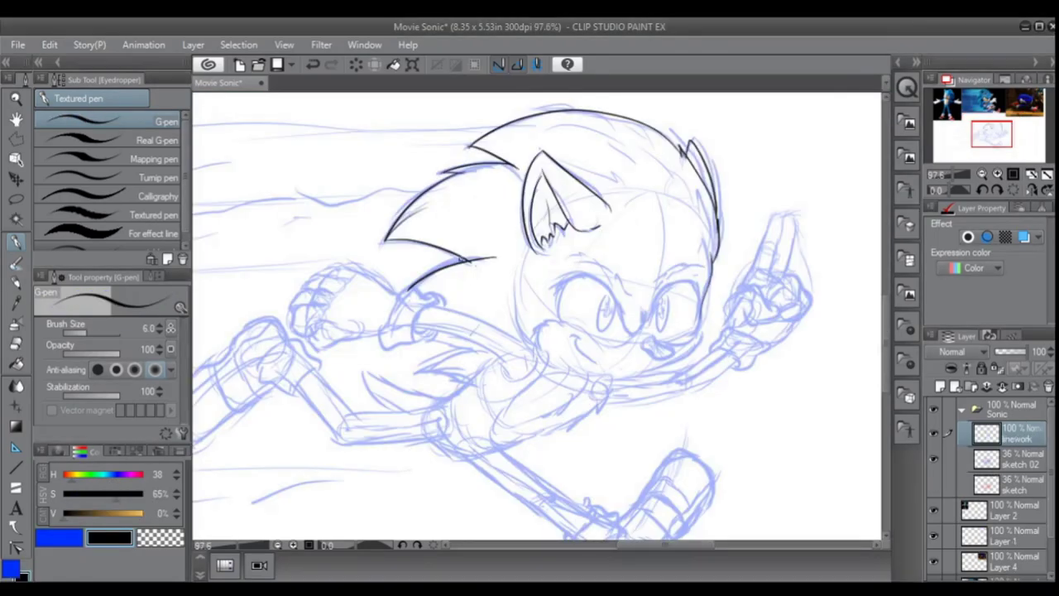
Ink the upper and lower outlines of the trailing arm in black on the linework layer.
scroll(513, 232, "down", 2)
scroll(554, 330, "up", 1)
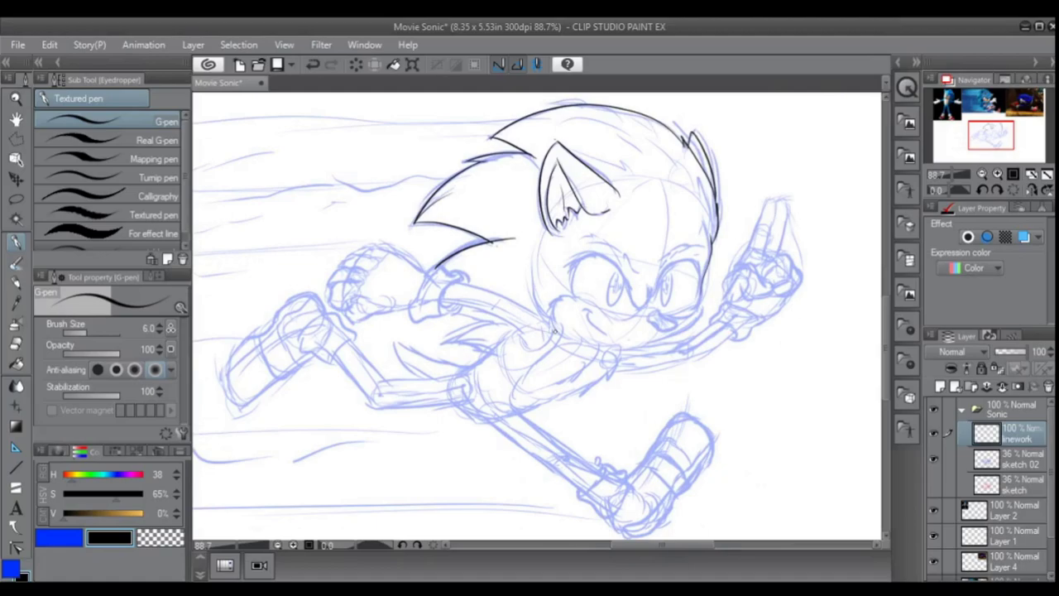
mouse_move(509, 300)
left_mouse_down()
mouse_move(452, 281)
mouse_move(531, 351)
left_mouse_up()
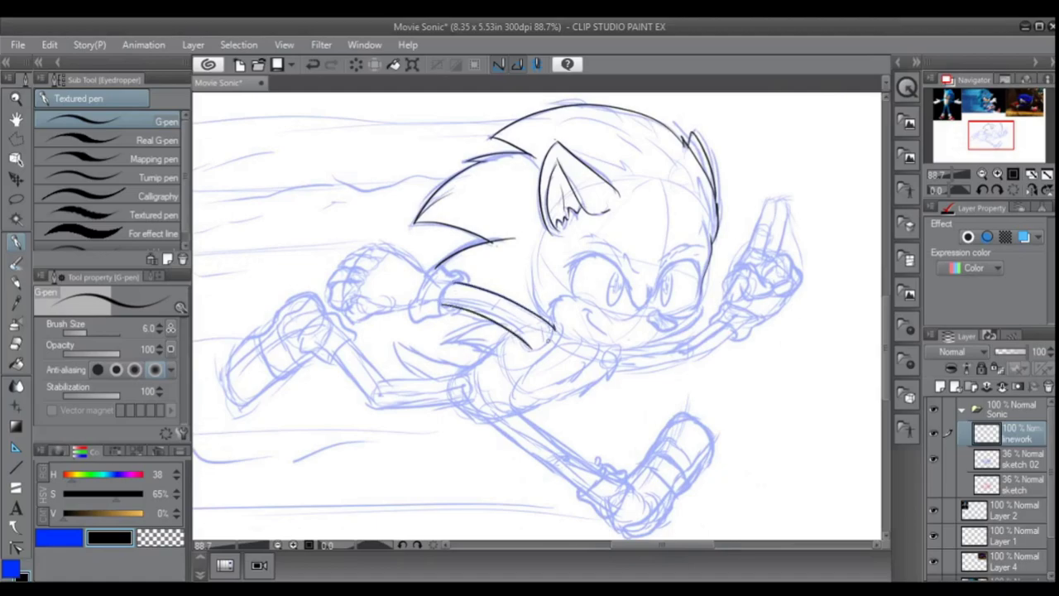
scroll(455, 282, "up", 2)
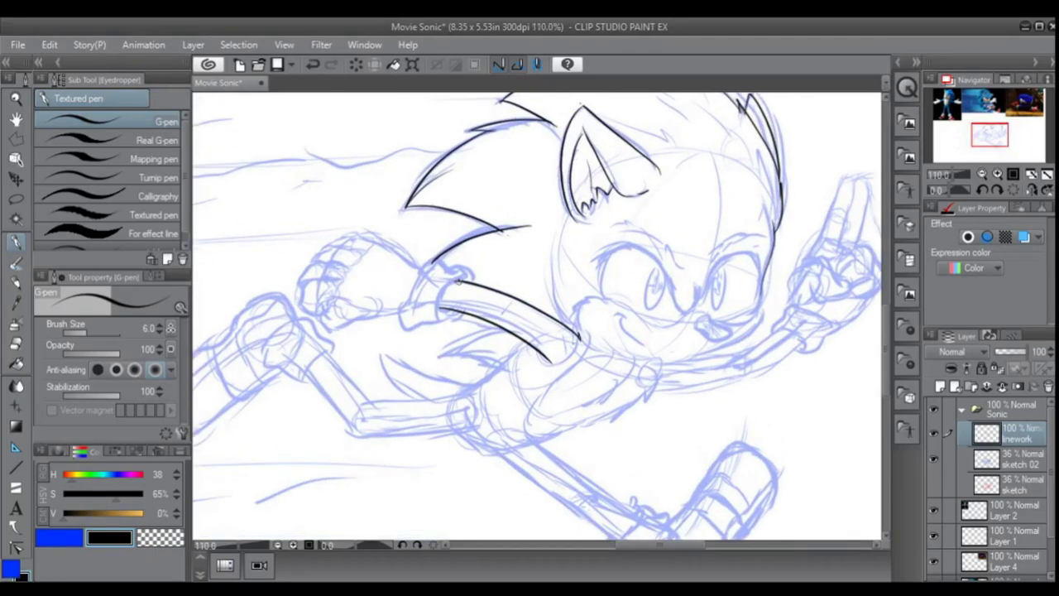
Ink the rolled glove cuff around the trailing wrist in black, redoing a stray stroke.
key("ctrl+z")
mouse_move(458, 276)
left_mouse_down()
mouse_move(468, 280)
mouse_move(407, 295)
mouse_move(407, 326)
left_mouse_up()
key("ctrl+z")
left_click_drag(452, 265, 465, 276)
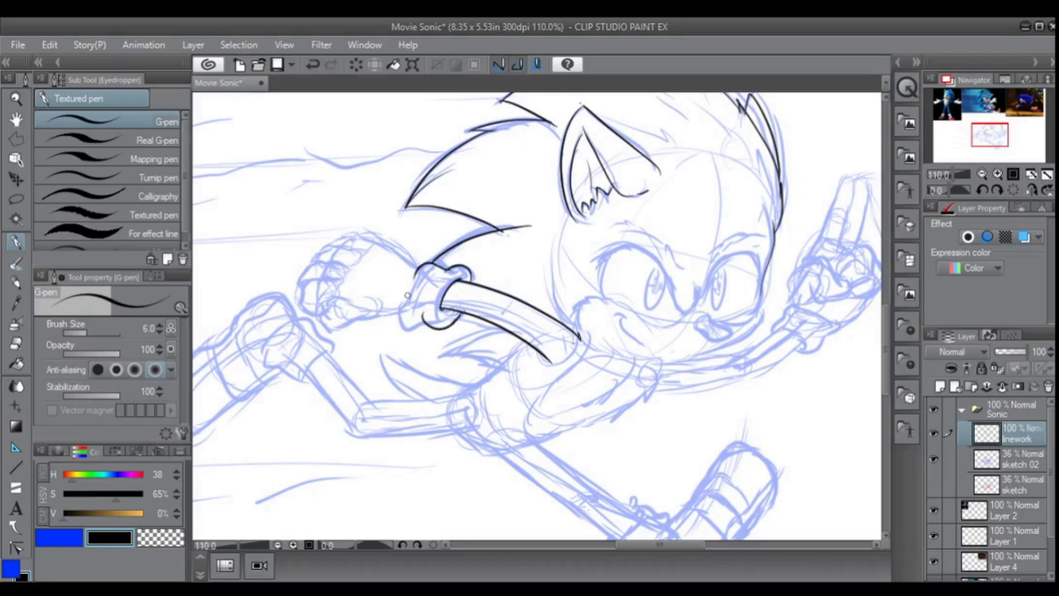
Ink the underside of the trailing glove and its curled fingers in black.
scroll(447, 306, "down", 2)
mouse_move(429, 282)
left_mouse_down()
mouse_move(435, 329)
mouse_move(371, 342)
mouse_move(359, 315)
left_mouse_up()
scroll(364, 295, "up", 4)
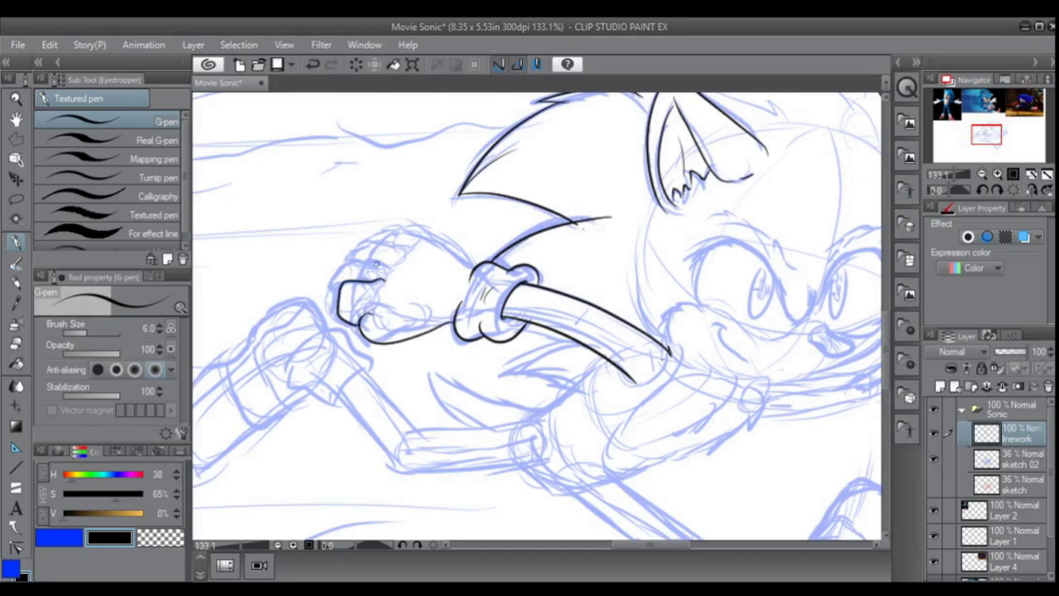
left_click_drag(369, 258, 346, 285)
scroll(366, 276, "down", 1)
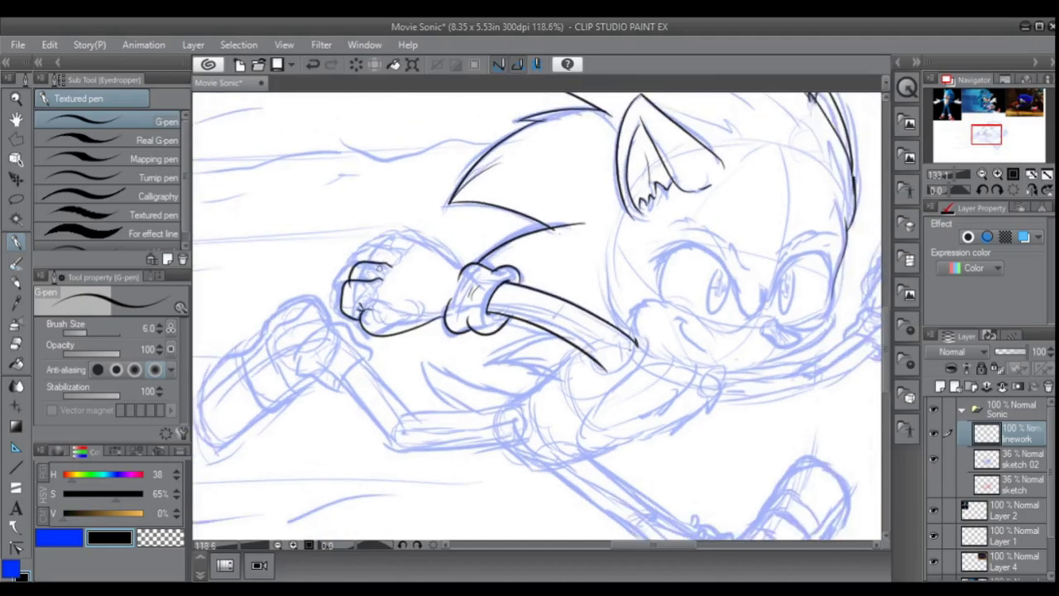
scroll(365, 266, "up", 1)
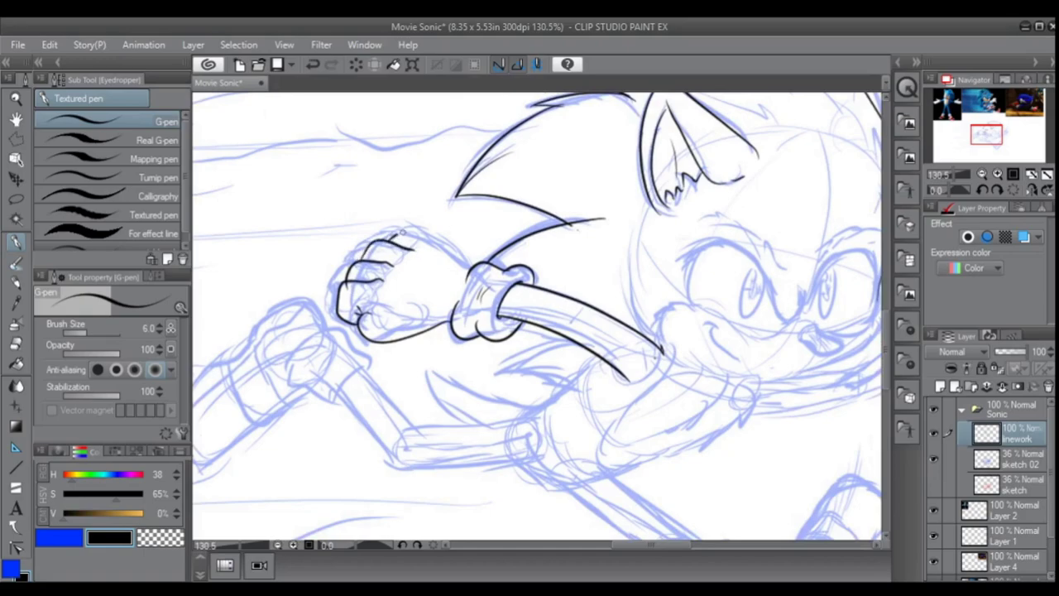
Ink the back of the trailing fist down to the cuff and add short crease lines on the glove.
left_click_drag(441, 248, 472, 271)
scroll(408, 259, "down", 4)
scroll(407, 260, "up", 3)
scroll(486, 238, "down", 2)
mouse_move(989, 137)
left_mouse_down()
mouse_move(962, 106)
mouse_move(981, 106)
mouse_move(989, 135)
left_mouse_up()
scroll(389, 274, "up", 3)
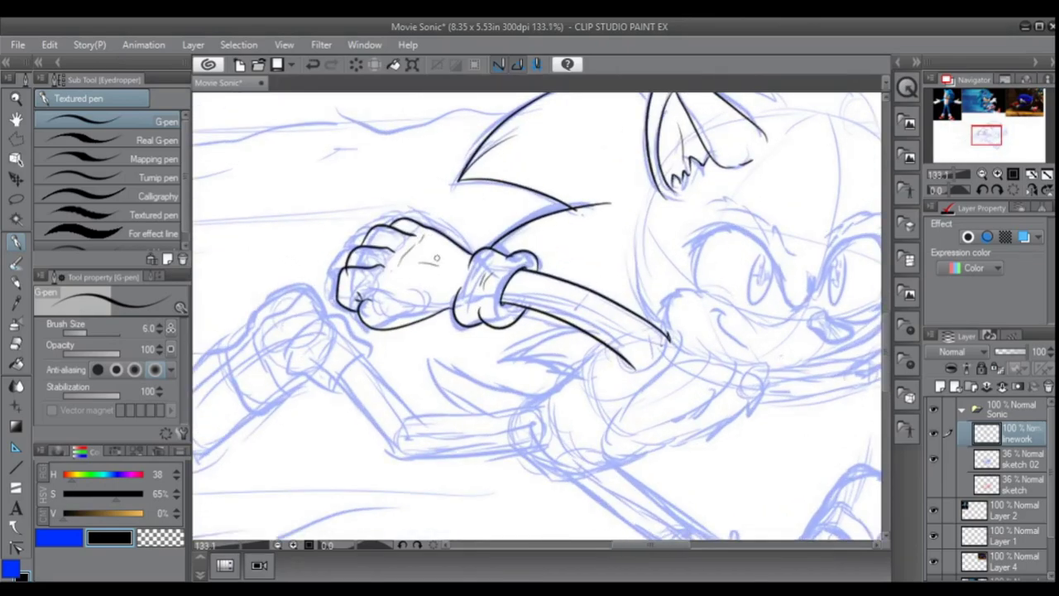
Try to ink the brow contour from between the eyes around the larger eye.
scroll(436, 259, "down", 3)
scroll(634, 258, "up", 2)
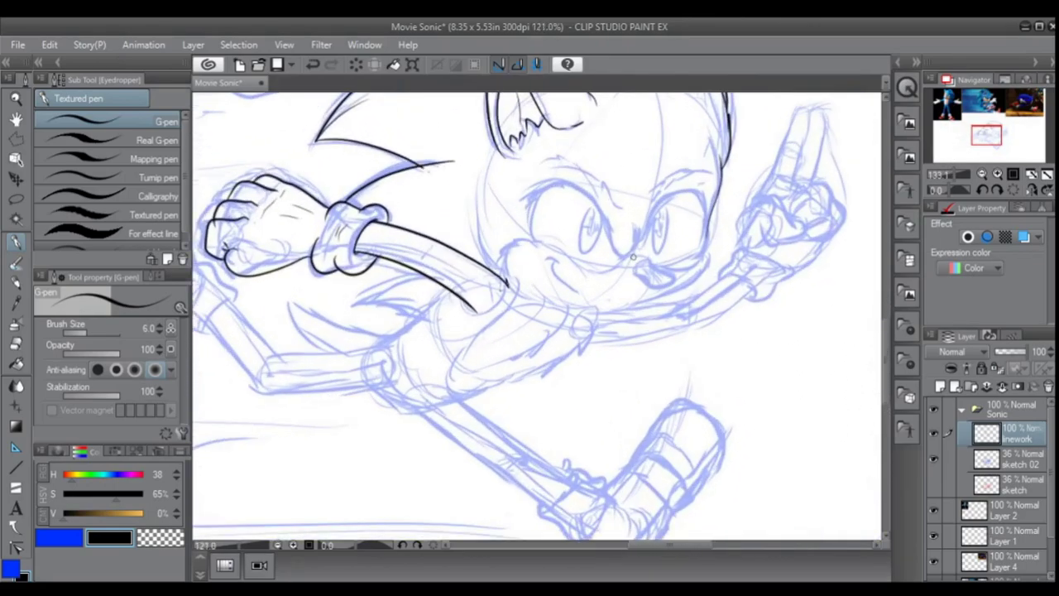
scroll(633, 258, "down", 2)
scroll(603, 281, "up", 3)
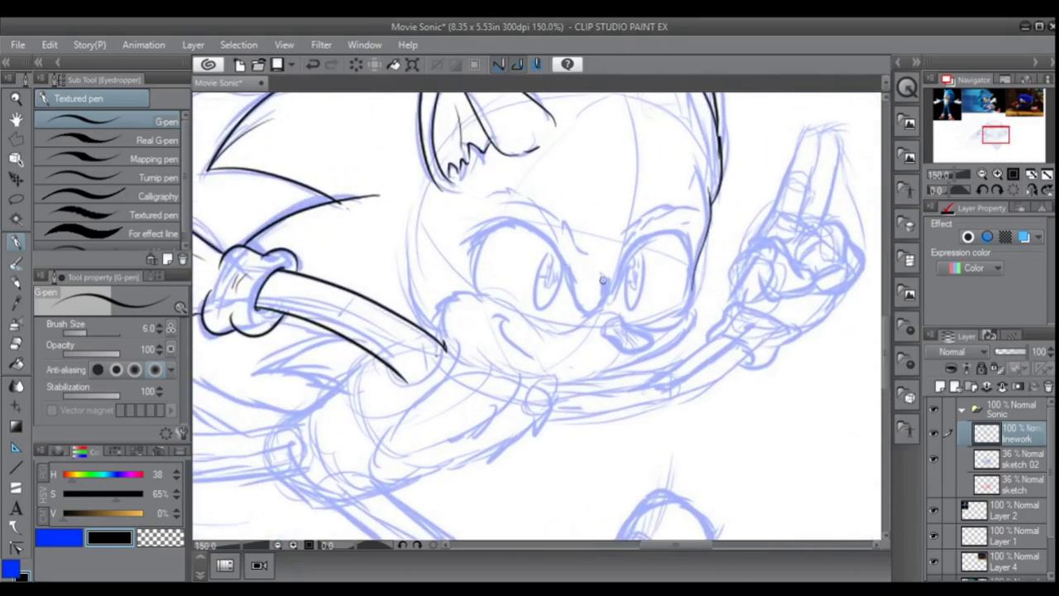
mouse_move(605, 280)
left_mouse_down()
mouse_move(590, 313)
mouse_move(570, 293)
mouse_move(548, 238)
mouse_move(476, 232)
left_mouse_up()
key("ctrl+z")
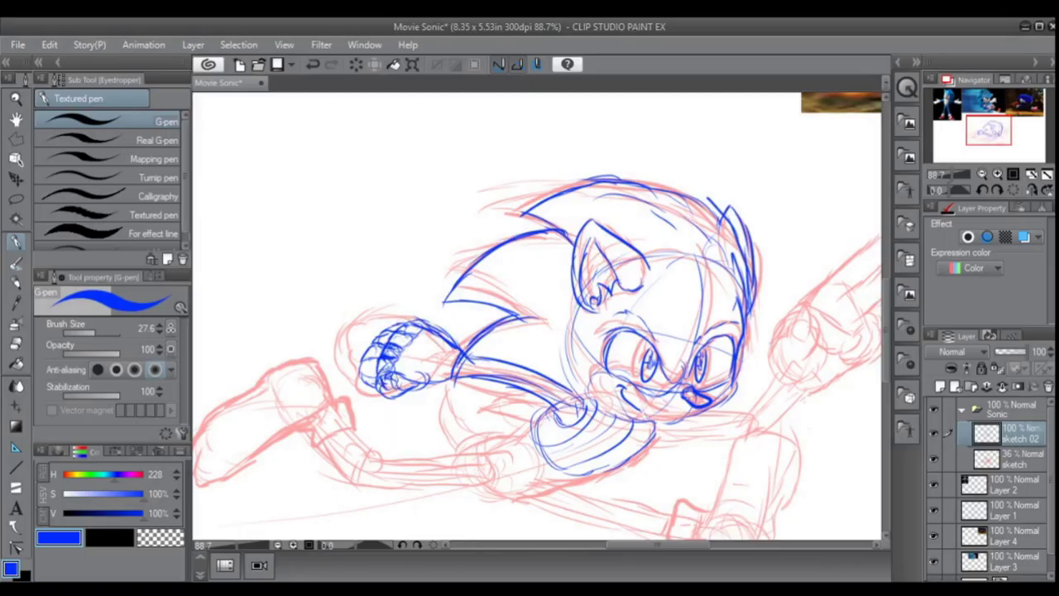
Refine the trailing fist in blue, sketching the underside of the palm and the finger and knuckle contours.
left_click_drag(382, 389, 454, 382)
scroll(369, 382, "down", 3)
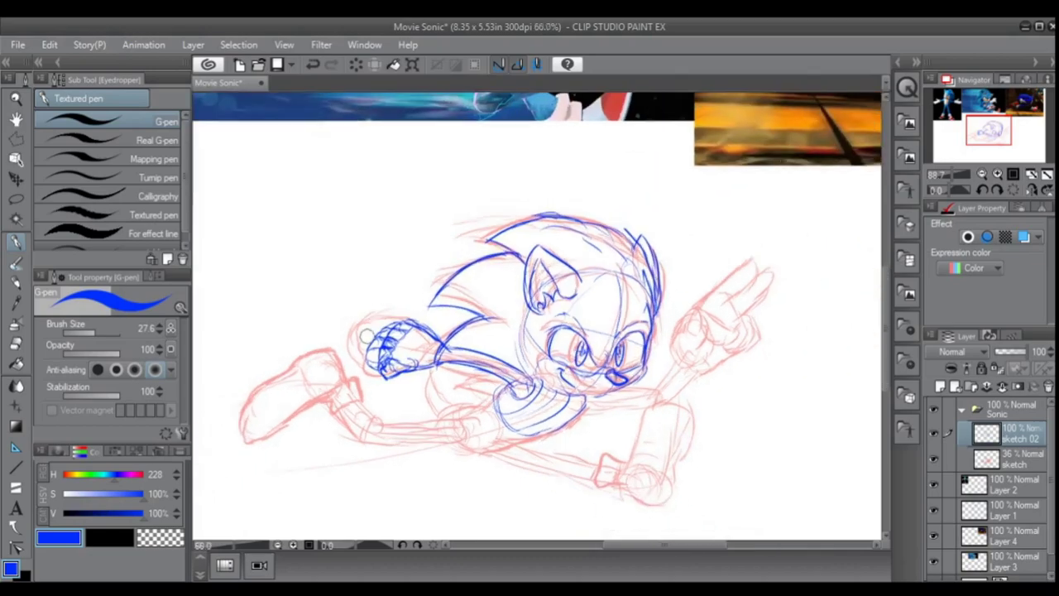
scroll(369, 382, "up", 6)
mouse_move(401, 337)
left_mouse_down()
mouse_move(364, 349)
mouse_move(362, 377)
mouse_move(386, 389)
mouse_move(363, 354)
mouse_move(374, 361)
mouse_move(382, 323)
mouse_move(406, 319)
mouse_move(418, 300)
left_mouse_up()
scroll(437, 398, "down", 4)
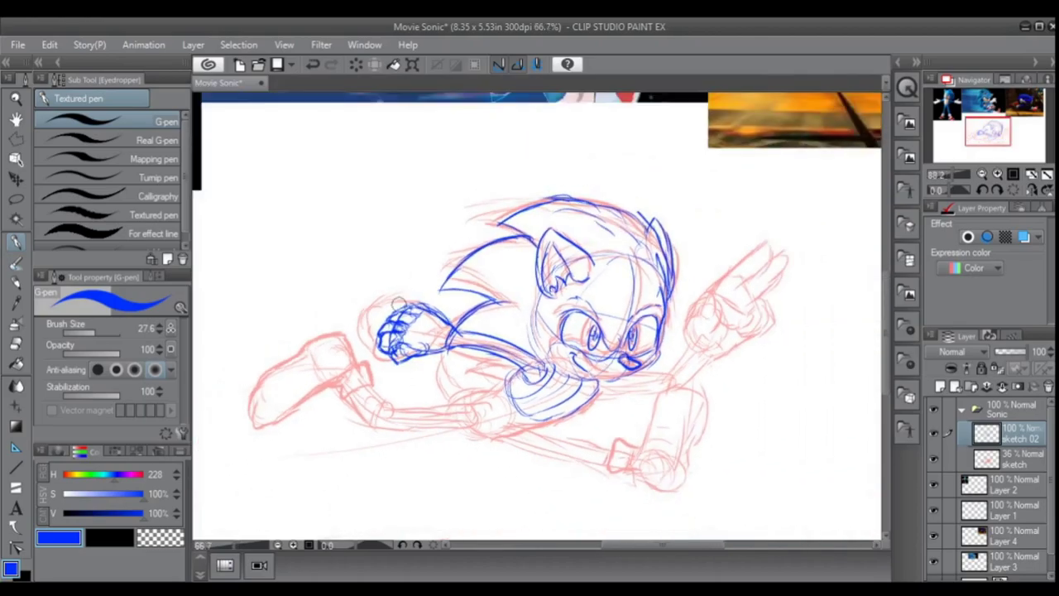
scroll(437, 398, "down", 2)
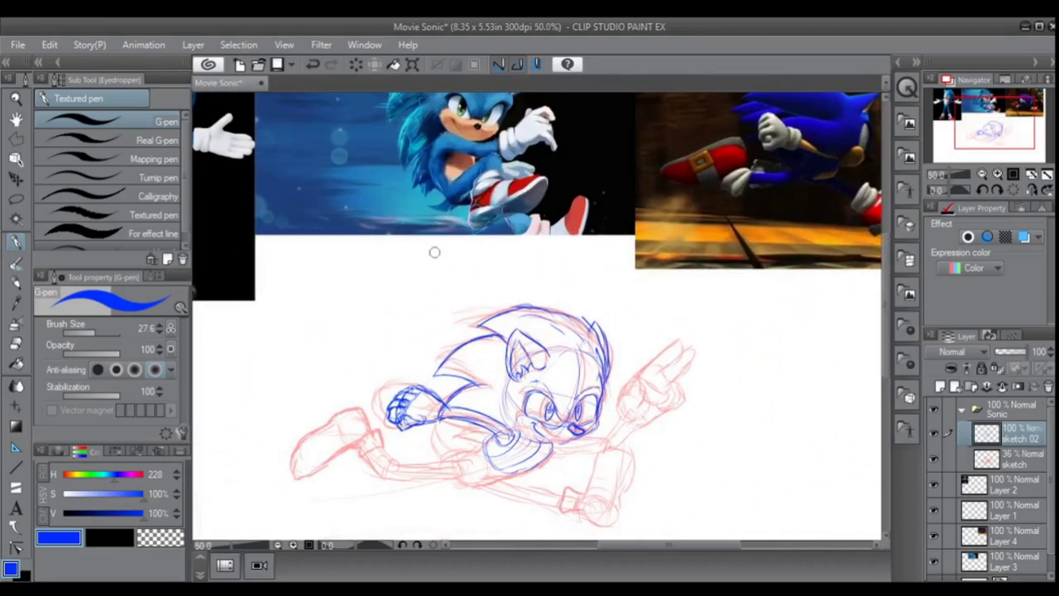
Sketch the glove cuff at the trailing wrist in blue, with rolled edges around the arm.
scroll(439, 334, "up", 3)
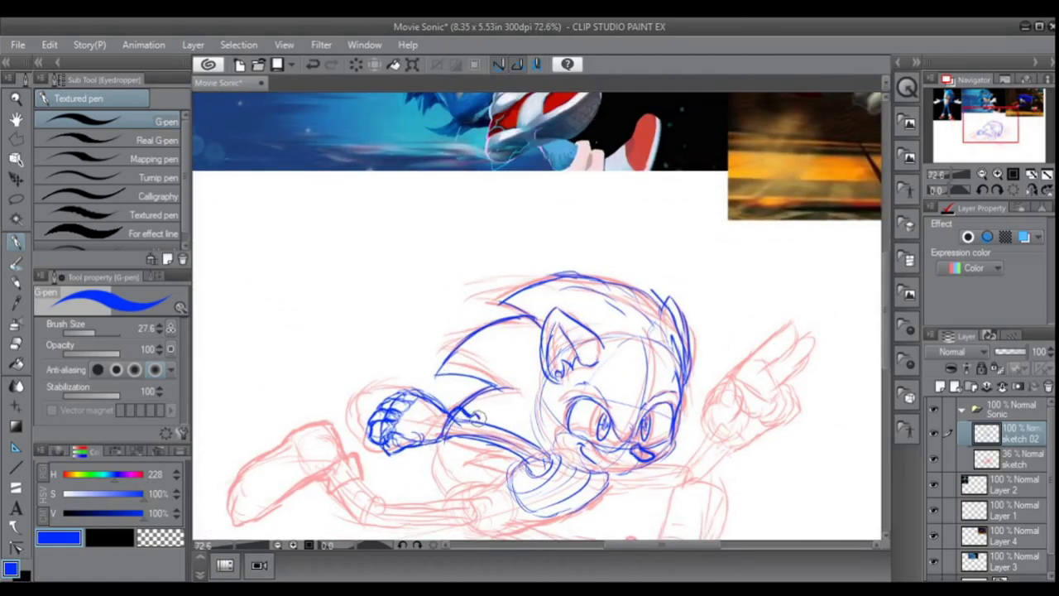
mouse_move(447, 431)
left_mouse_down()
mouse_move(437, 454)
mouse_move(473, 442)
left_mouse_up()
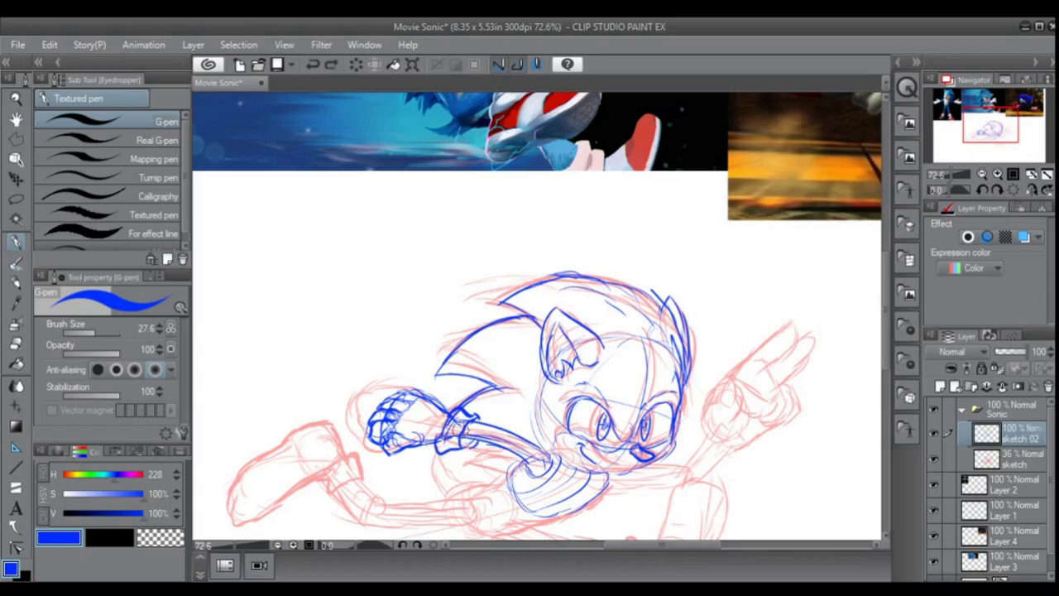
left_click_drag(469, 414, 475, 428)
scroll(461, 420, "down", 3)
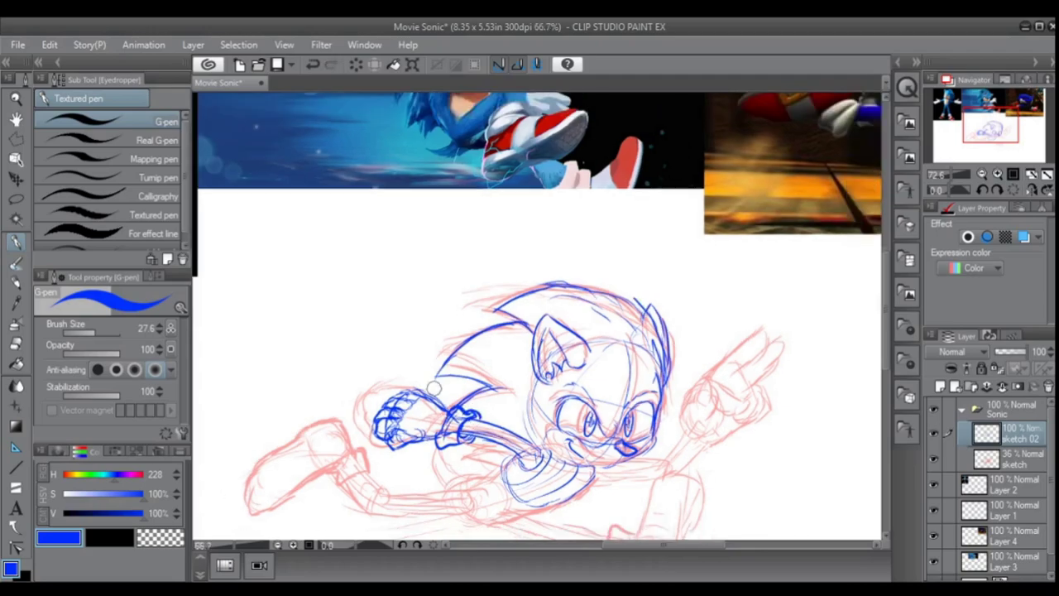
Sketch the lower torso and hips in blue and rough in the trailing thigh.
scroll(499, 385, "up", 2)
left_click_drag(530, 429, 466, 447)
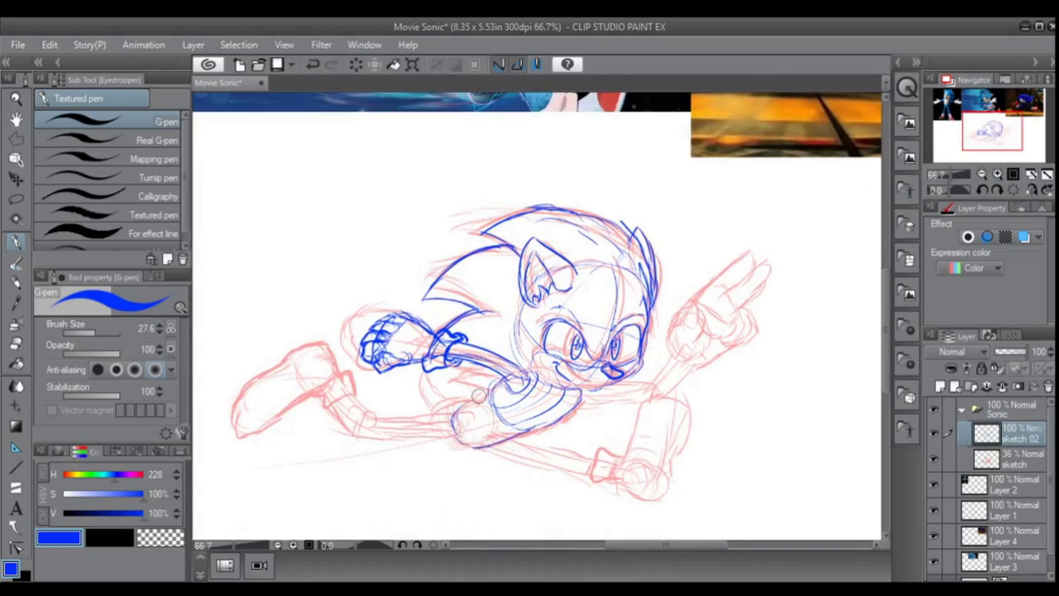
left_click_drag(487, 391, 497, 417)
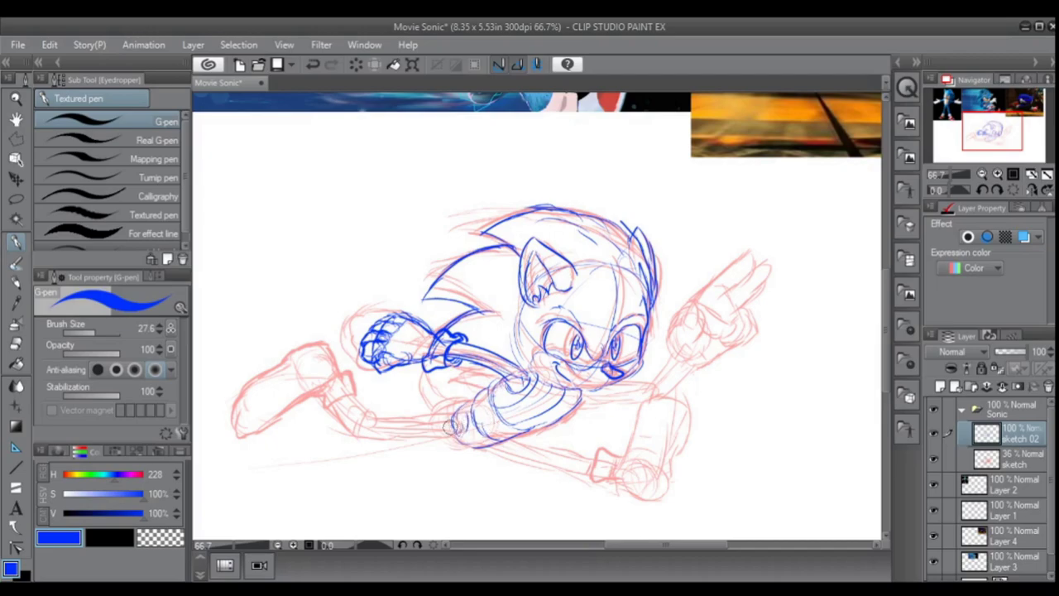
mouse_move(459, 424)
left_mouse_down()
mouse_move(483, 440)
mouse_move(446, 420)
mouse_move(398, 426)
left_mouse_up()
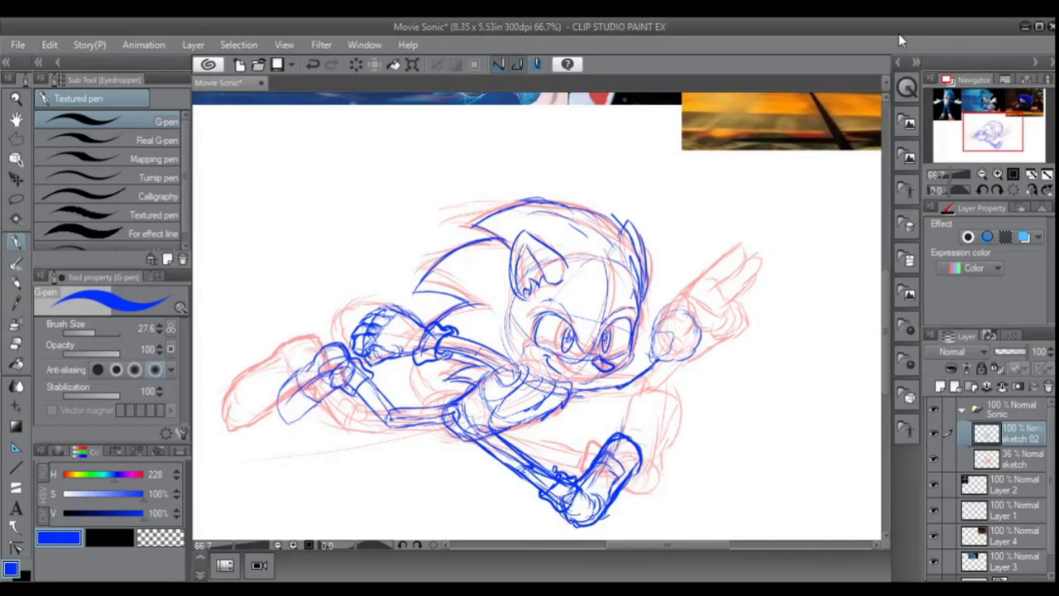
Sketch the palm details of the raised front hand in blue and add the lower edge of its forearm.
left_click_drag(656, 333, 686, 329)
mouse_move(689, 333)
left_mouse_down()
mouse_move(675, 348)
mouse_move(658, 336)
mouse_move(692, 330)
mouse_move(669, 306)
mouse_move(701, 334)
left_mouse_up()
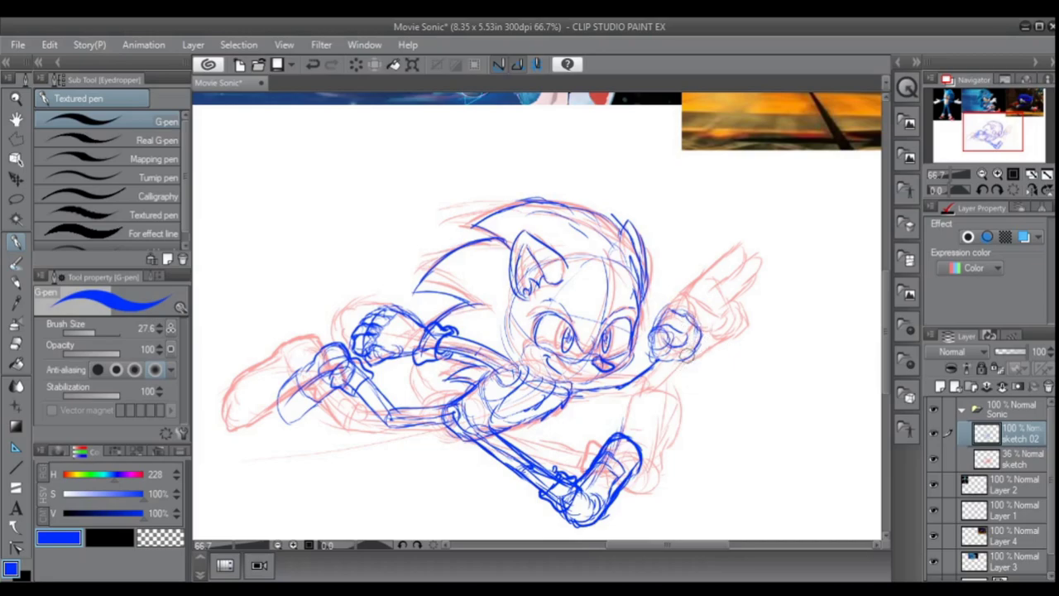
mouse_move(595, 380)
left_mouse_down()
mouse_move(560, 392)
mouse_move(627, 374)
mouse_move(565, 404)
left_mouse_up()
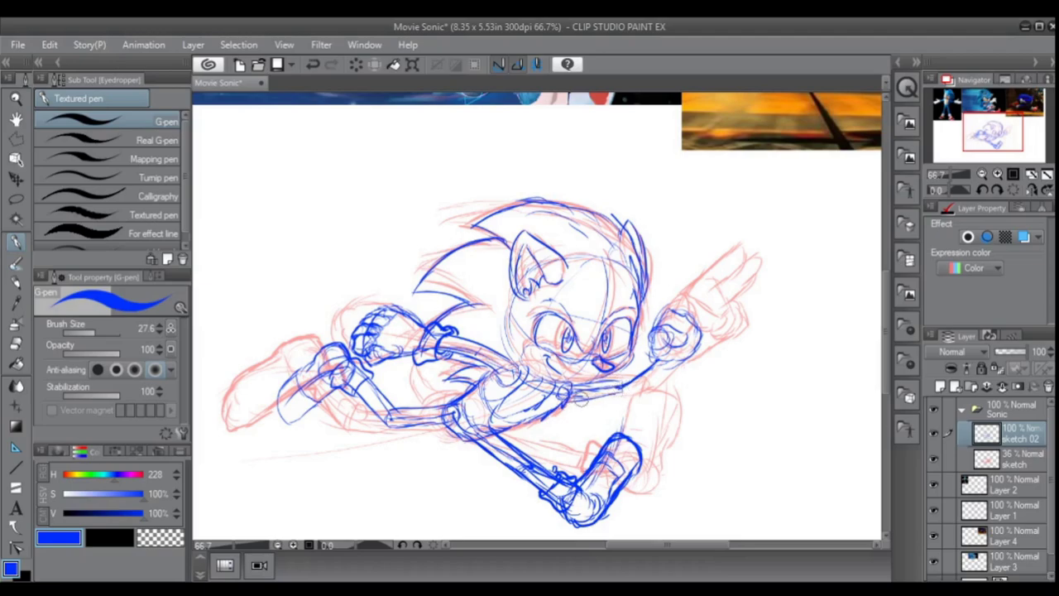
mouse_move(619, 384)
left_mouse_down()
mouse_move(612, 388)
mouse_move(649, 356)
left_mouse_up()
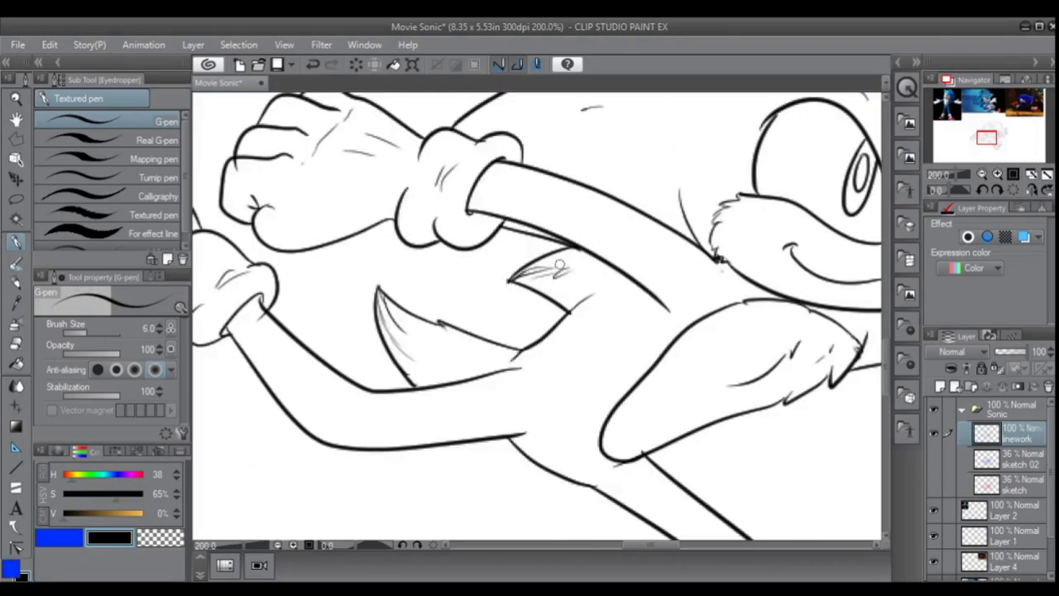
Clean up the hatching on the back tuft with transparent colour and ink a short crease beside the shoulder below the cheek.
key("c")
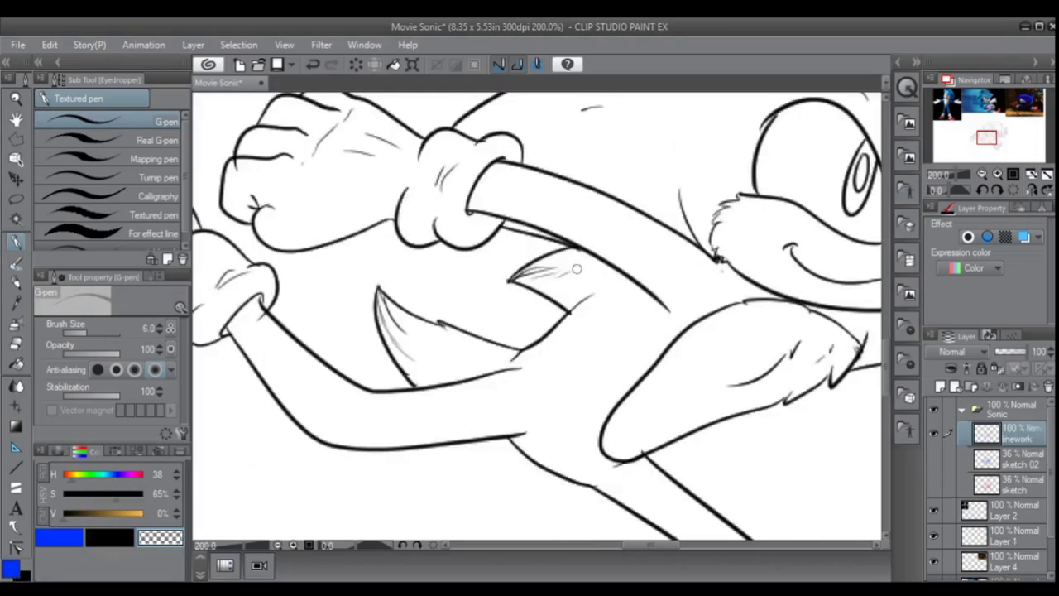
key("c")
mouse_move(688, 303)
left_mouse_down()
mouse_move(715, 274)
mouse_move(707, 300)
mouse_move(700, 305)
mouse_move(718, 261)
mouse_move(712, 295)
left_mouse_up()
key("ctrl+z")
key("ctrl+z")
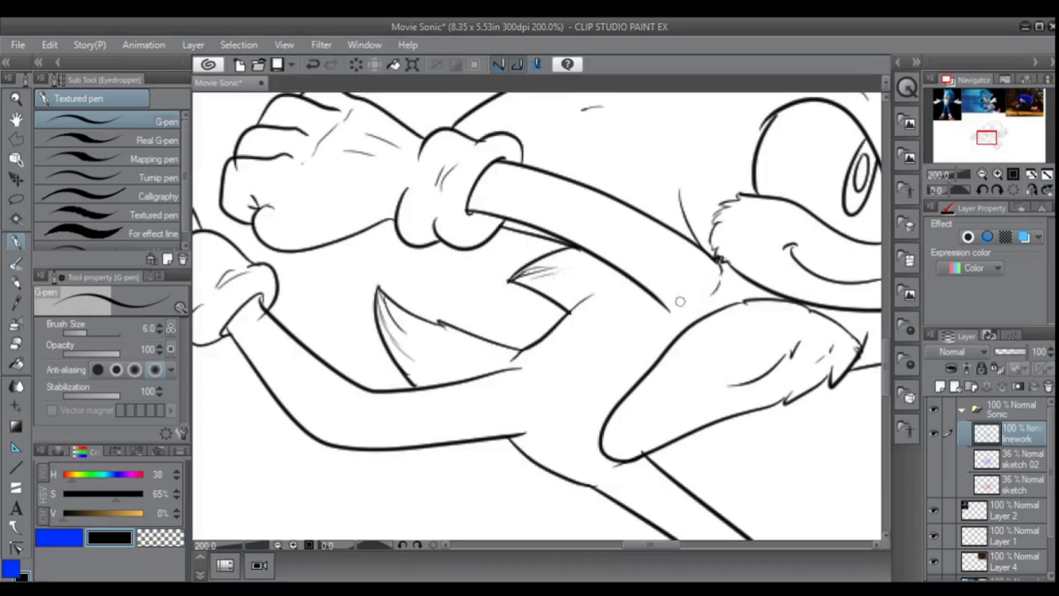
scroll(546, 210, "down", 6)
scroll(745, 290, "up", 4)
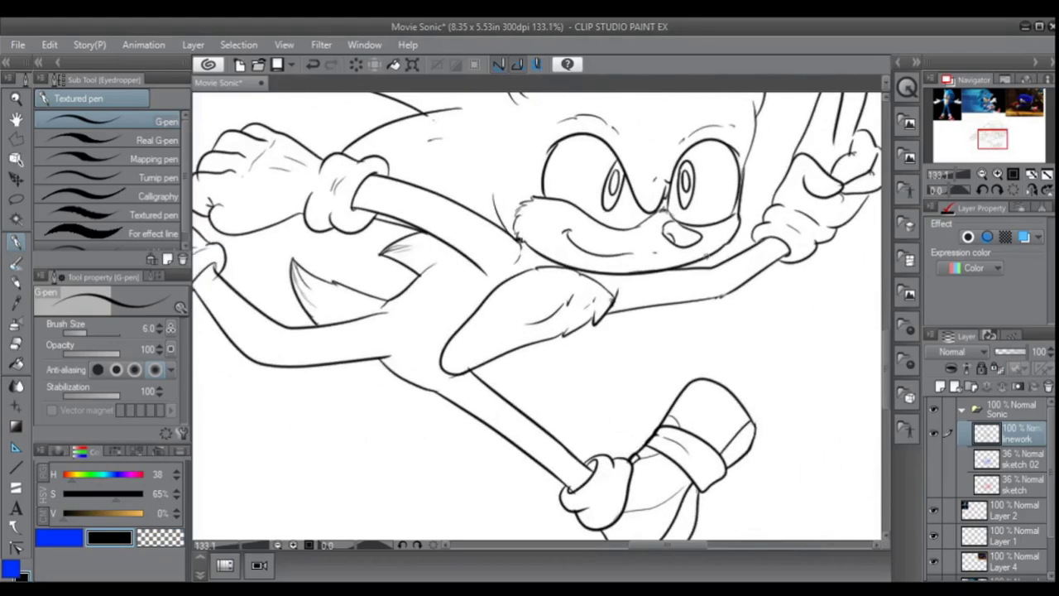
Erase and re-ink the upper outline of the raised front forearm between the chin and the glove cuff.
key("c")
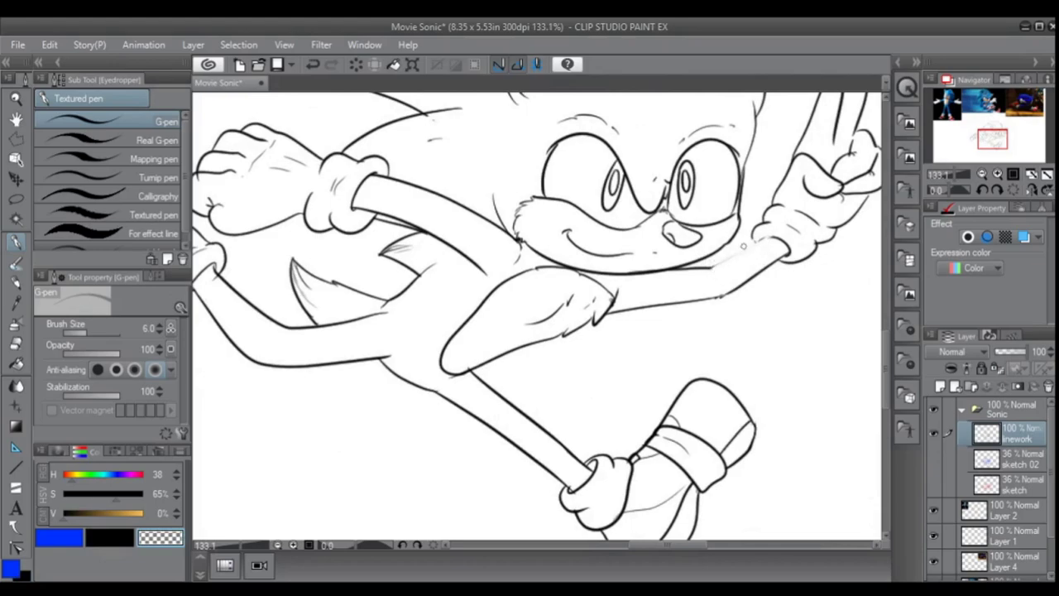
key("c")
left_click_drag(728, 255, 757, 235)
key("ctrl+z")
key("c")
key("c")
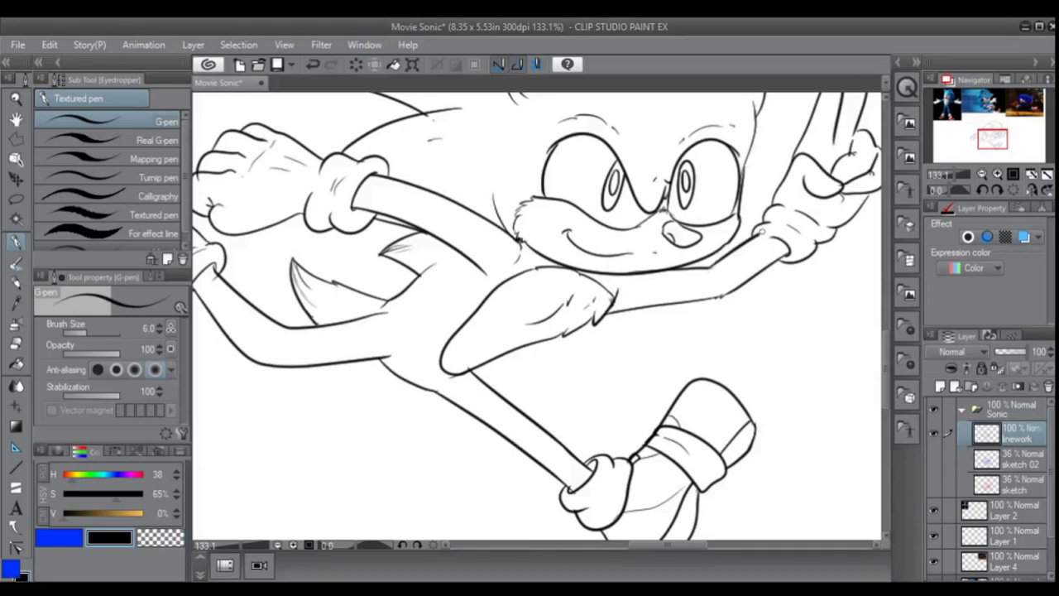
key("ctrl+z")
left_click_drag(708, 269, 753, 241)
key("ctrl+z")
left_click_drag(710, 268, 758, 235)
key("ctrl+z")
scroll(716, 250, "down", 5)
scroll(492, 199, "up", 3)
key("c")
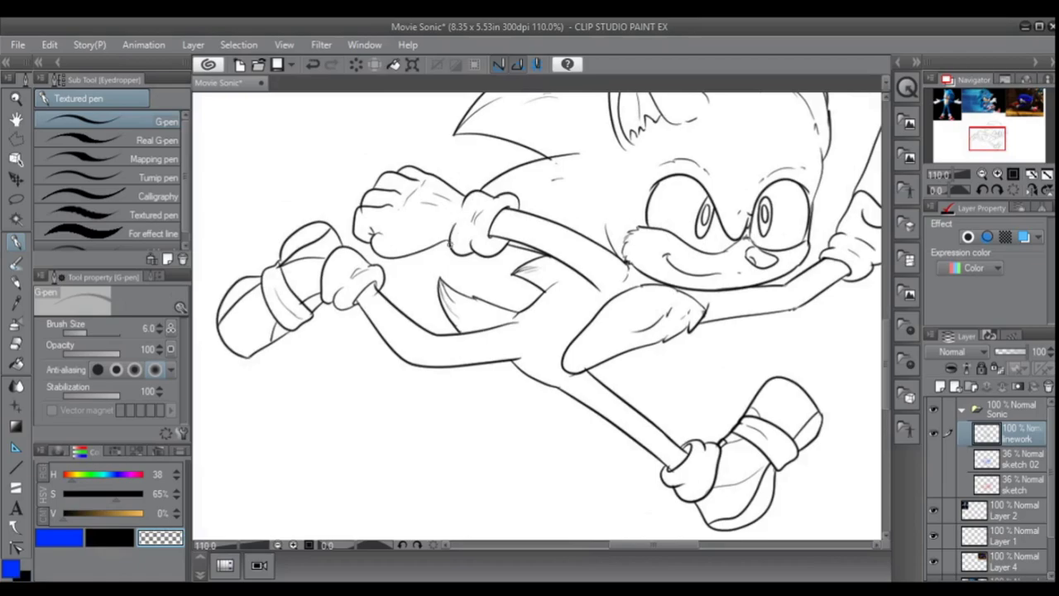
key("c")
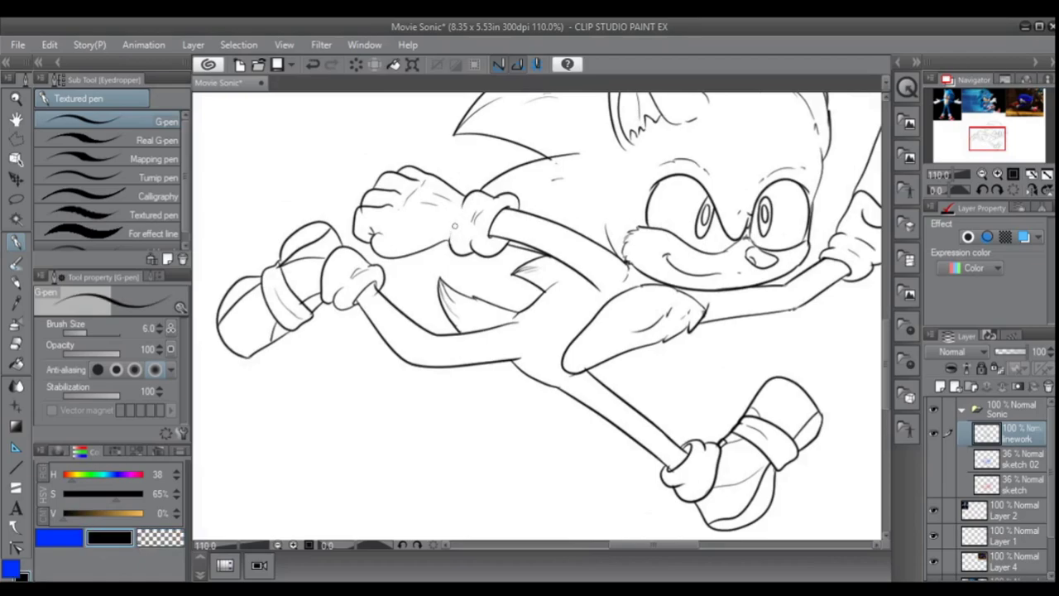
scroll(468, 239, "up", 3)
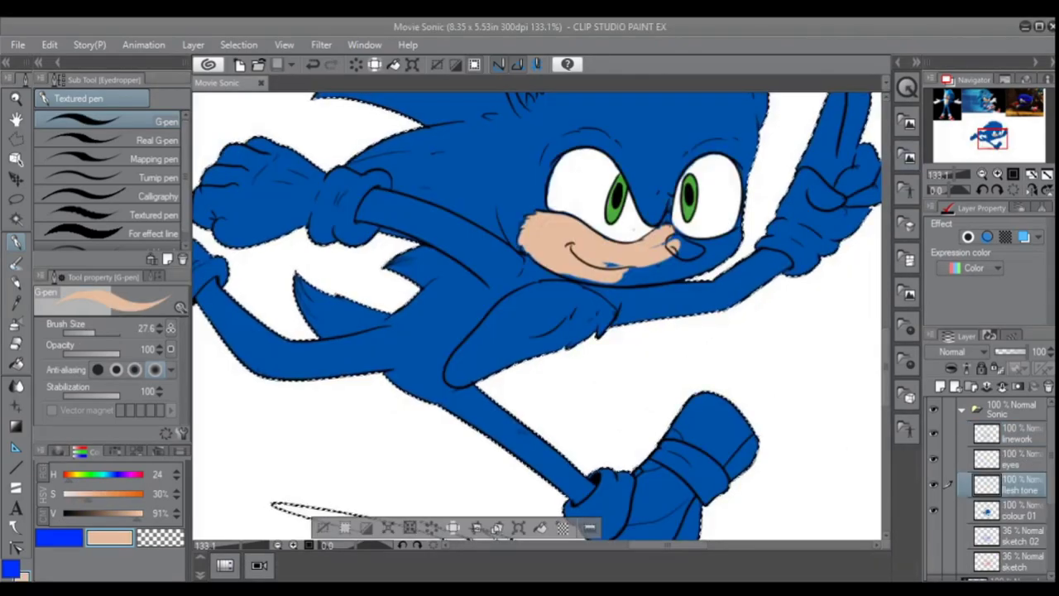
Paint the rest of the muzzle in the flesh tone on the flesh tone layer, up to its furry cheek edge.
scroll(641, 352, "up", 1)
scroll(654, 260, "up", 1)
mouse_move(615, 261)
left_mouse_down()
mouse_move(585, 266)
mouse_move(546, 259)
mouse_move(570, 277)
mouse_move(548, 267)
mouse_move(653, 271)
mouse_move(536, 268)
mouse_move(649, 272)
mouse_move(690, 255)
mouse_move(689, 243)
mouse_move(651, 245)
mouse_move(667, 224)
mouse_move(688, 233)
mouse_move(681, 242)
mouse_move(719, 249)
mouse_move(685, 247)
mouse_move(723, 244)
mouse_move(687, 231)
mouse_move(733, 240)
mouse_move(755, 232)
mouse_move(729, 231)
mouse_move(762, 224)
mouse_move(732, 250)
mouse_move(675, 264)
mouse_move(754, 240)
mouse_move(726, 257)
mouse_move(617, 262)
mouse_move(675, 250)
mouse_move(703, 253)
mouse_move(661, 272)
mouse_move(644, 265)
mouse_move(731, 263)
mouse_move(683, 275)
mouse_move(568, 263)
mouse_move(627, 266)
mouse_move(600, 276)
mouse_move(542, 261)
mouse_move(609, 277)
left_mouse_up()
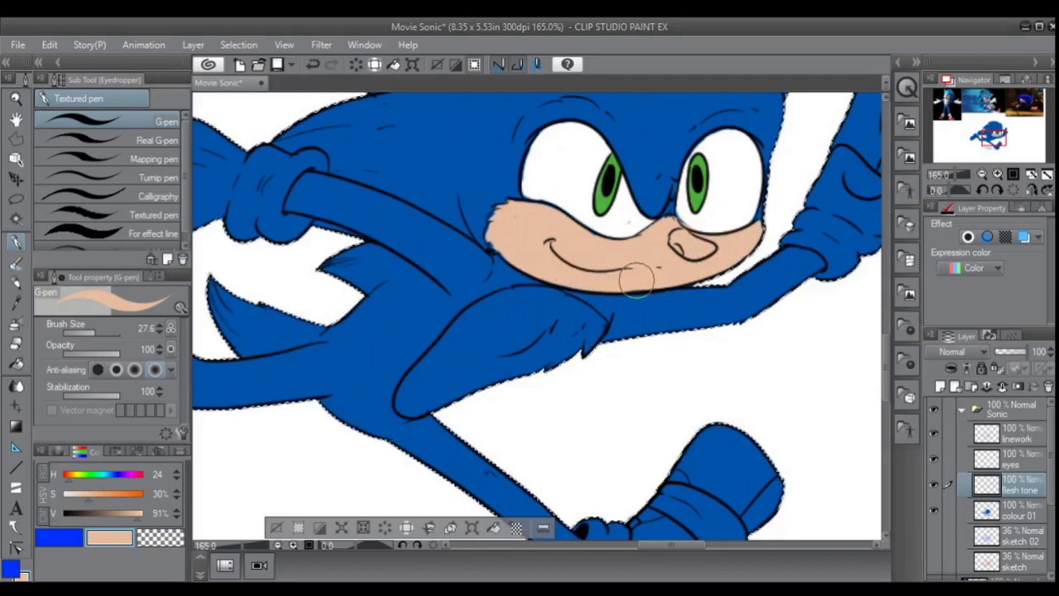
mouse_move(492, 214)
left_mouse_down()
mouse_move(494, 248)
mouse_move(520, 213)
left_mouse_up()
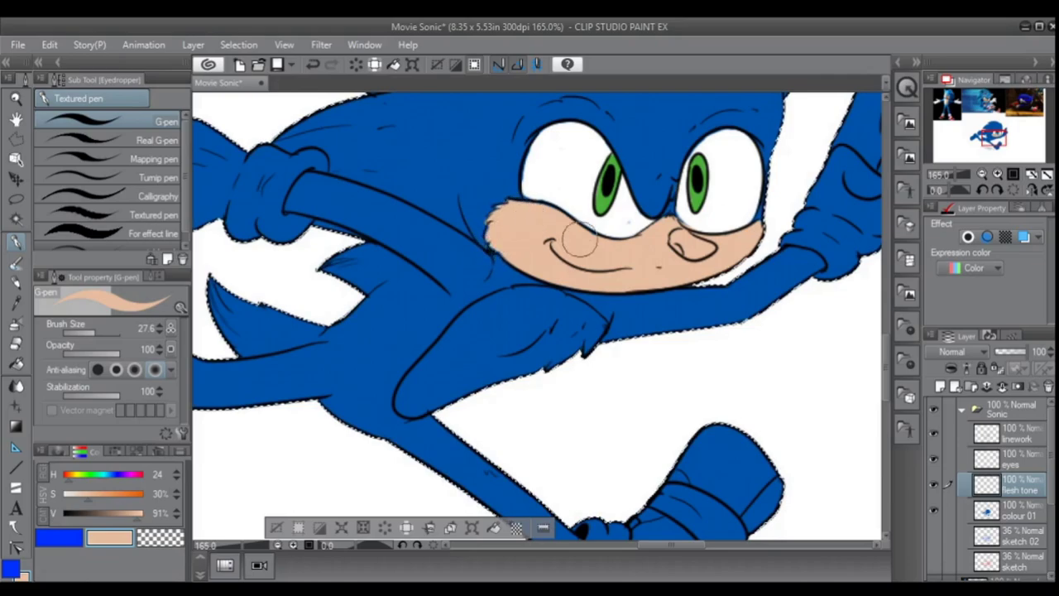
Make the eyes layer active and set the main drawing colour to white with 0% saturation.
left_click(1018, 509)
left_click(1018, 460)
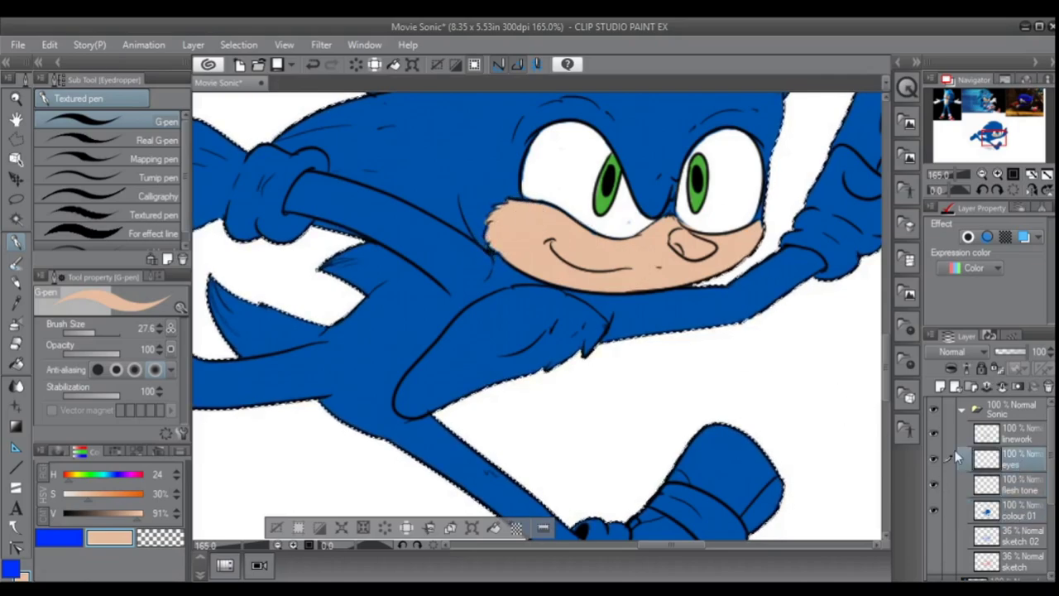
left_click(58, 538)
left_click_drag(143, 495, 63, 495)
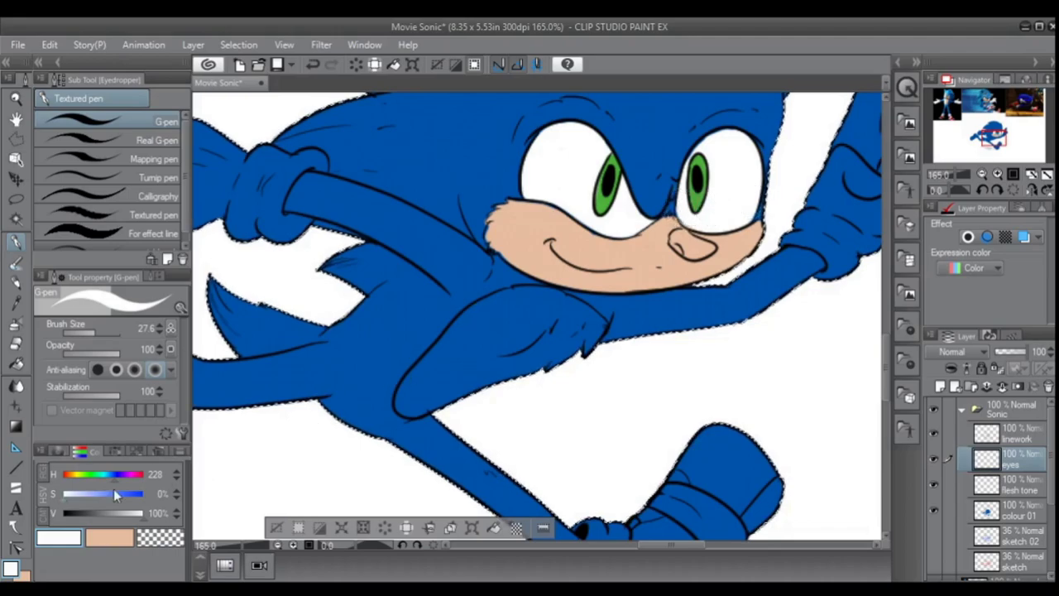
Paint the small gap between the two eyes on the eyes layer, first in 13% saturation, finishing in white with 0% saturation.
left_click(73, 495)
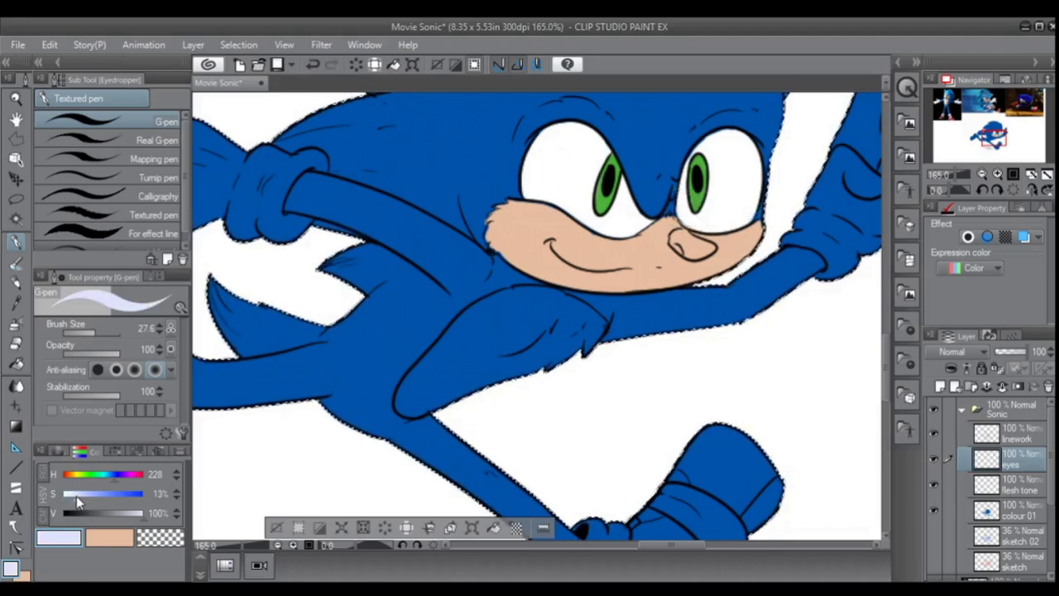
left_click_drag(671, 207, 668, 213)
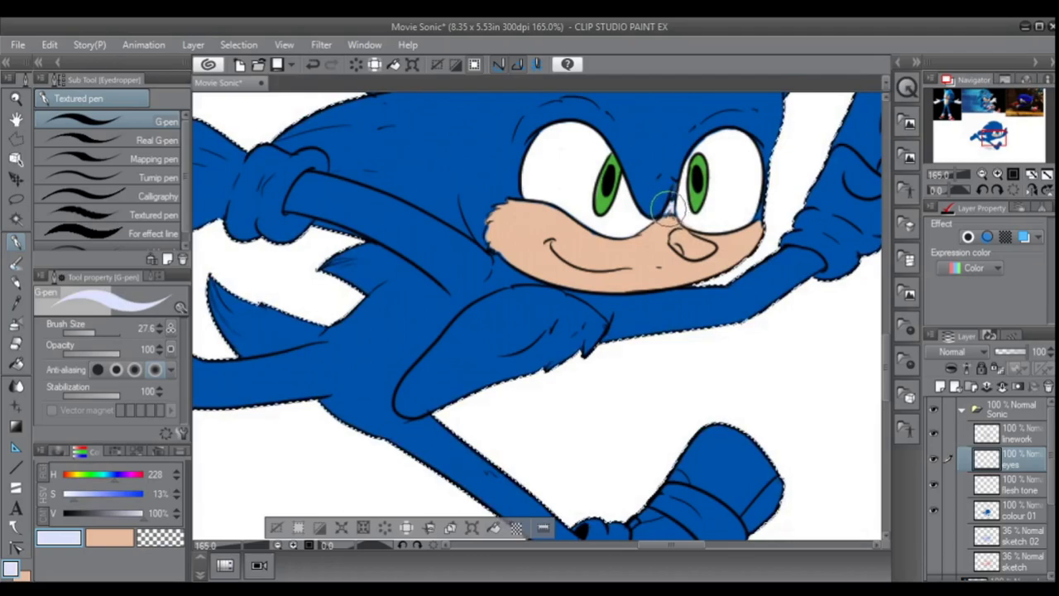
left_click_drag(74, 495, 63, 494)
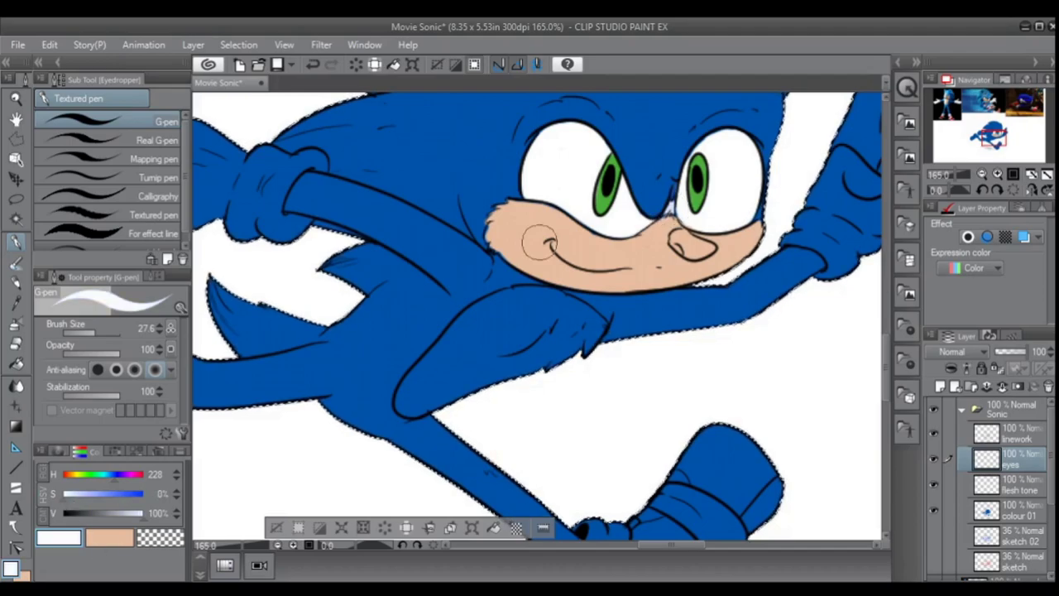
left_click_drag(691, 214, 681, 207)
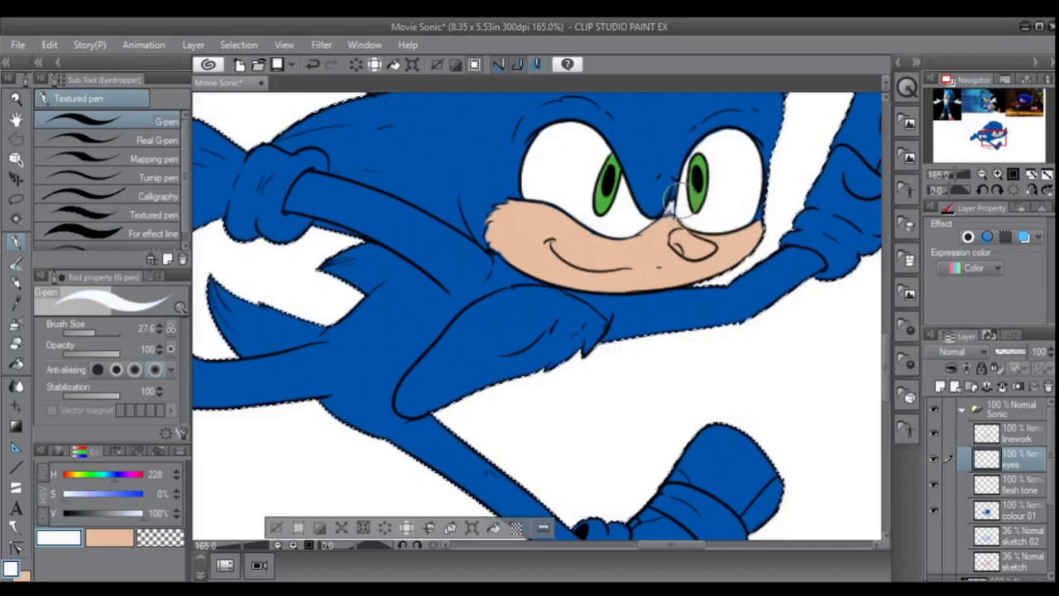
Make the flesh tone layer active, swap to the flesh colour and start painting the chest patch from its lower end along its upper edge.
scroll(472, 246, "down", 3)
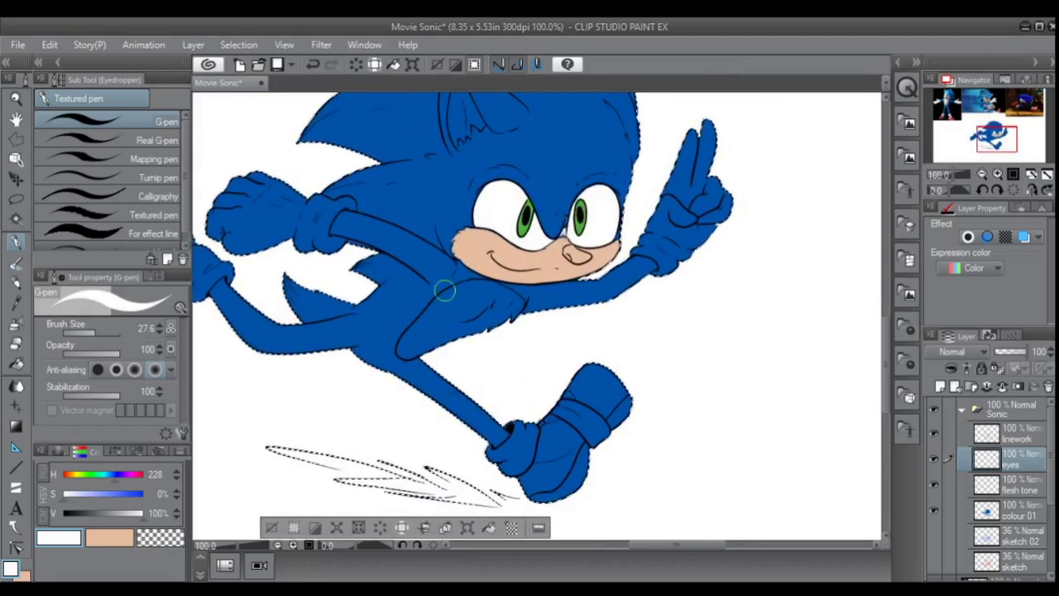
key("x")
left_click(1011, 506)
left_click(1012, 487)
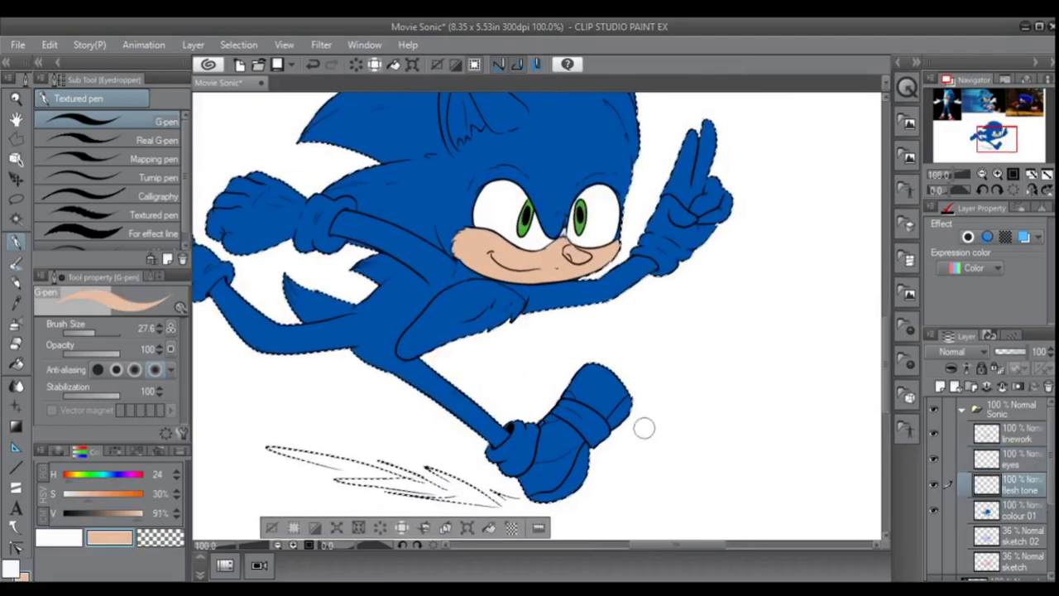
scroll(403, 359, "up", 3)
left_click(394, 366)
mouse_move(392, 362)
left_mouse_down()
mouse_move(427, 314)
mouse_move(431, 326)
mouse_move(399, 349)
mouse_move(469, 294)
mouse_move(463, 281)
mouse_move(430, 306)
mouse_move(461, 288)
mouse_move(484, 279)
left_mouse_up()
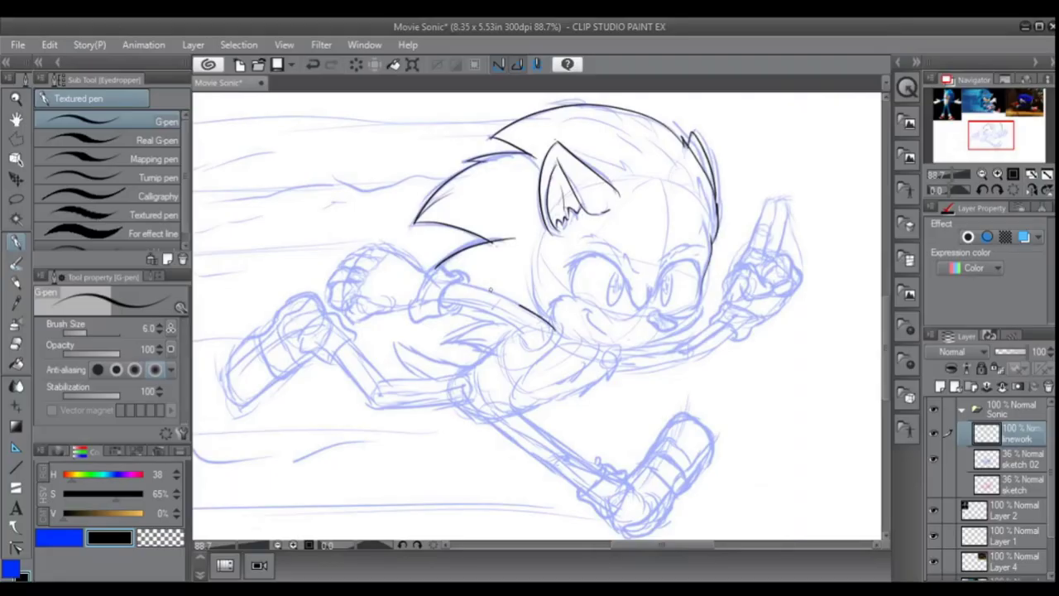
Ink the upper and lower outlines of the trailing arm and the puffy glove cuff at its wrist on the linework layer.
left_click_drag(491, 288, 455, 294)
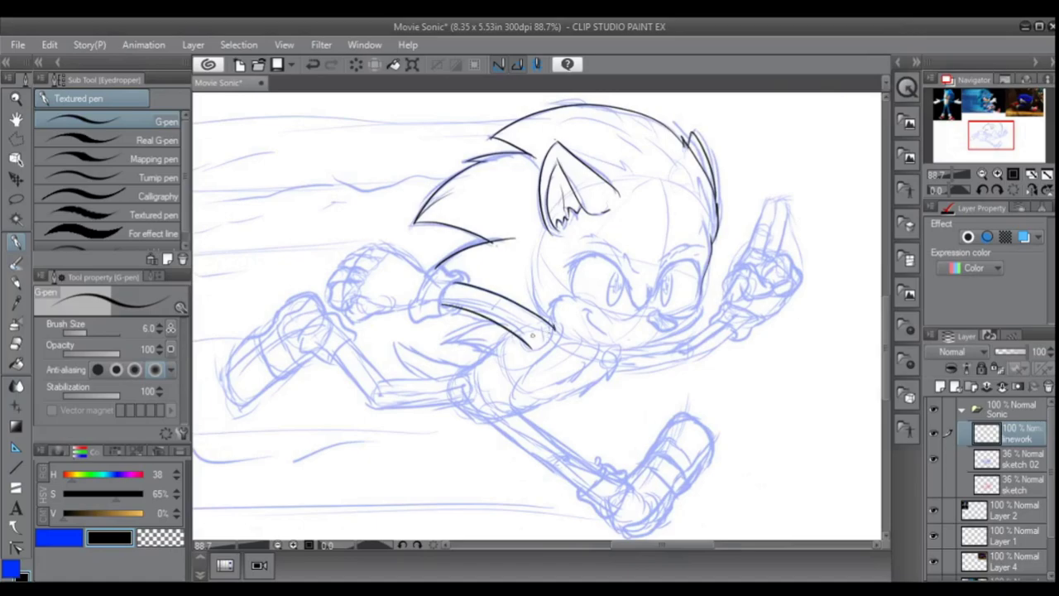
scroll(450, 286, "up", 1)
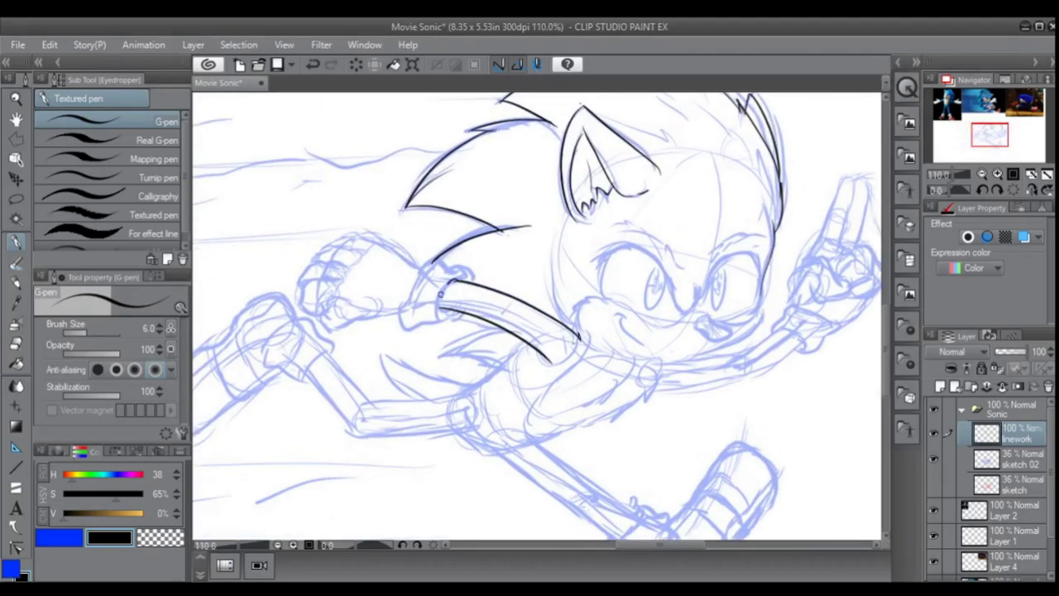
key("ctrl+z")
key("ctrl+z")
left_click_drag(445, 269, 469, 280)
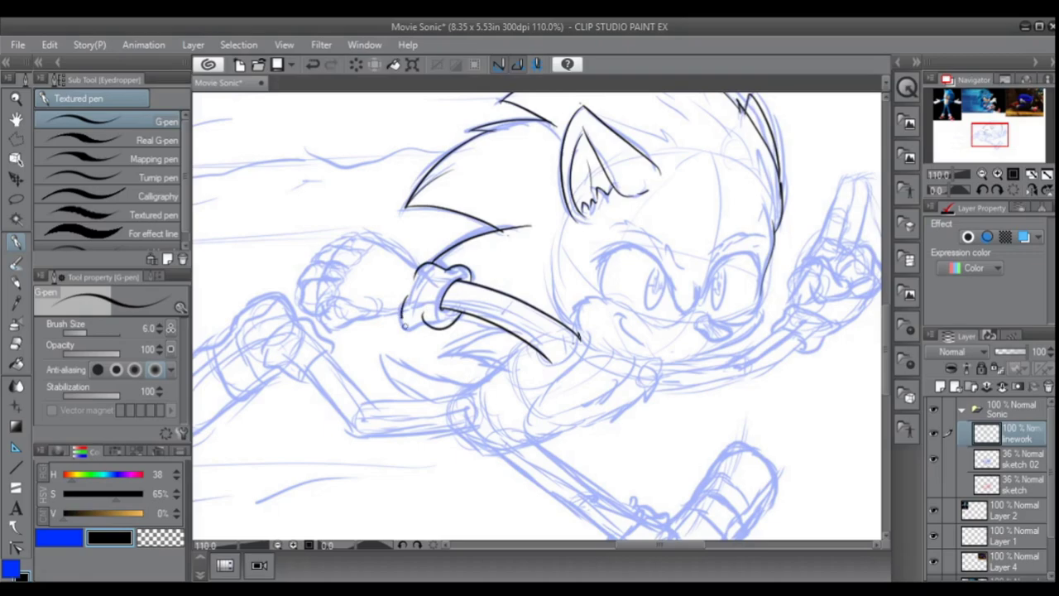
left_click_drag(431, 284, 427, 295)
Ink the trailing glove's fist with its curled fingers, thumb and outline back to the cuff.
scroll(427, 289, "down", 4)
scroll(356, 283, "up", 6)
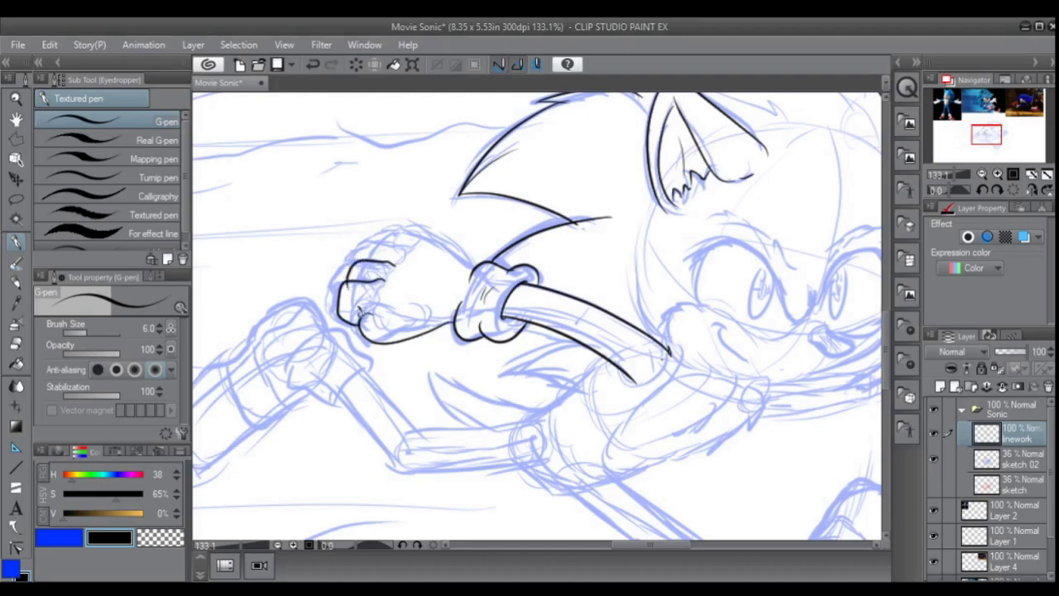
scroll(366, 276, "down", 1)
scroll(362, 258, "up", 1)
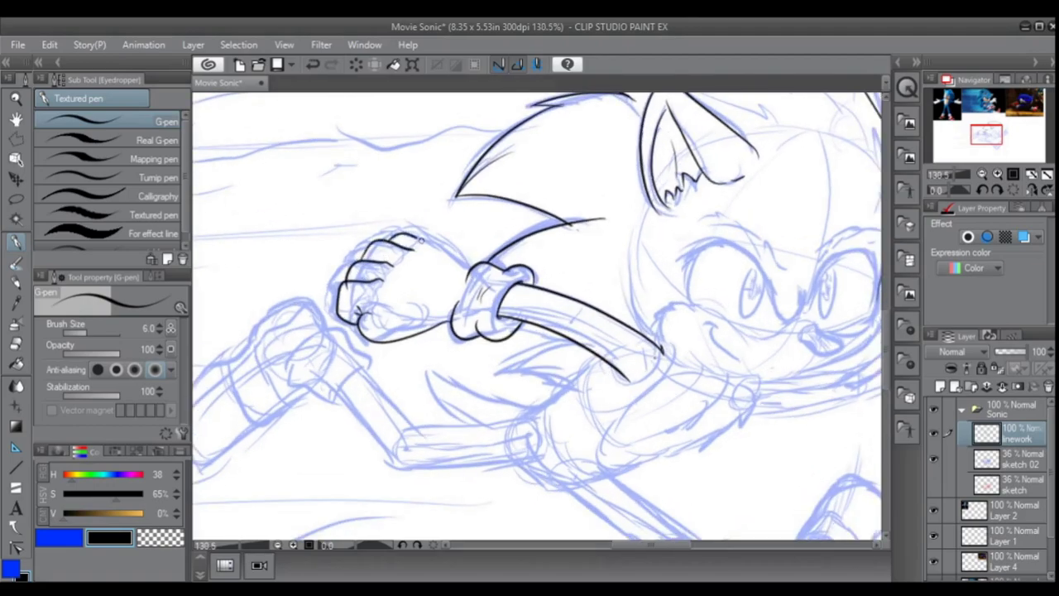
scroll(538, 318, "down", 4)
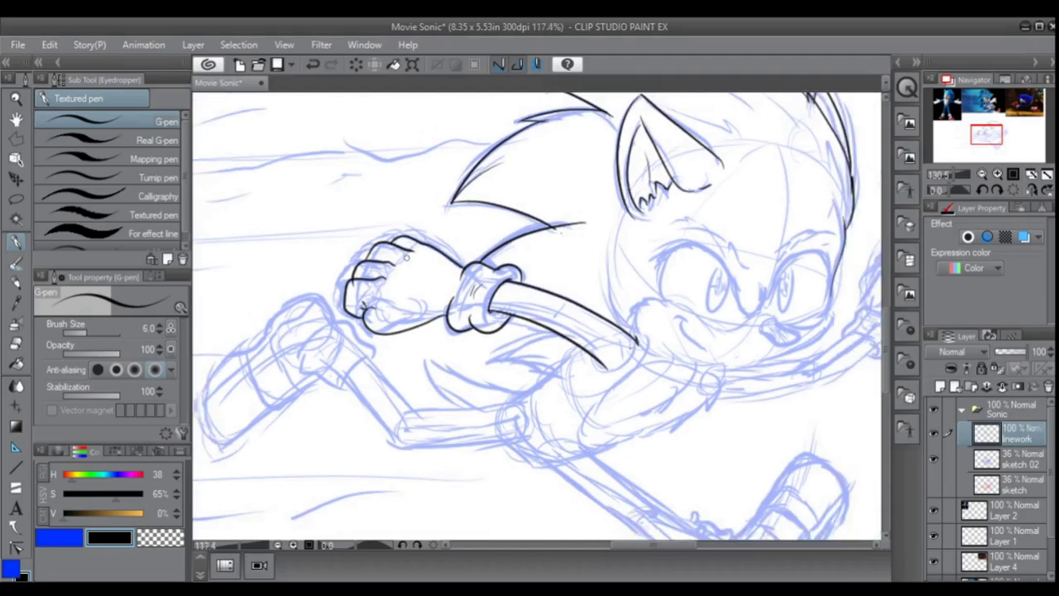
Add short black crease lines behind the knuckles on the back of the trailing glove.
scroll(386, 254, "up", 3)
scroll(386, 255, "down", 2)
mouse_move(985, 133)
left_mouse_down()
mouse_move(961, 105)
mouse_move(979, 105)
mouse_move(989, 136)
left_mouse_up()
scroll(427, 240, "up", 3)
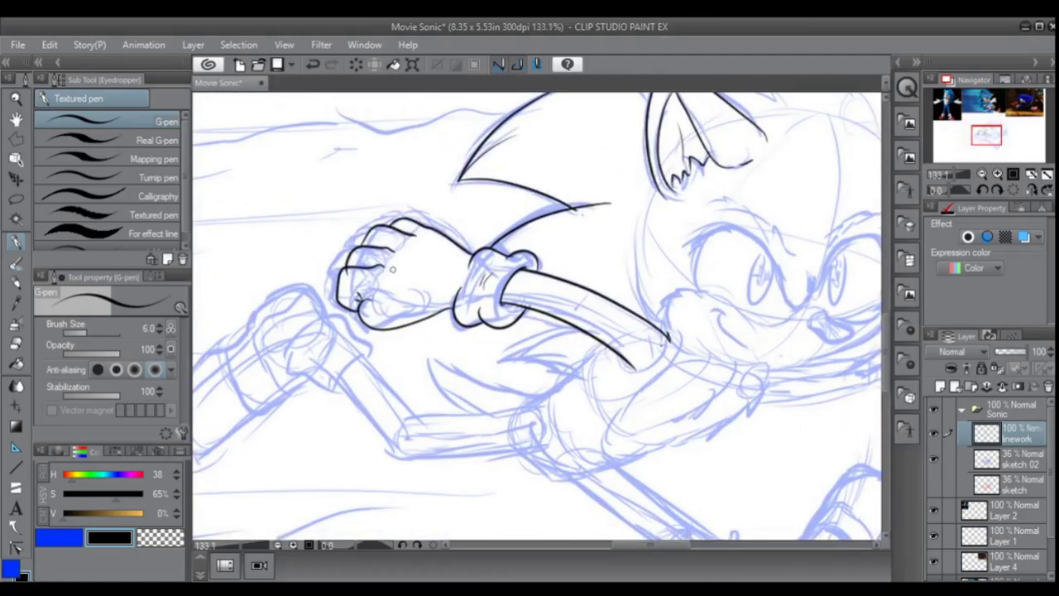
scroll(430, 252, "down", 3)
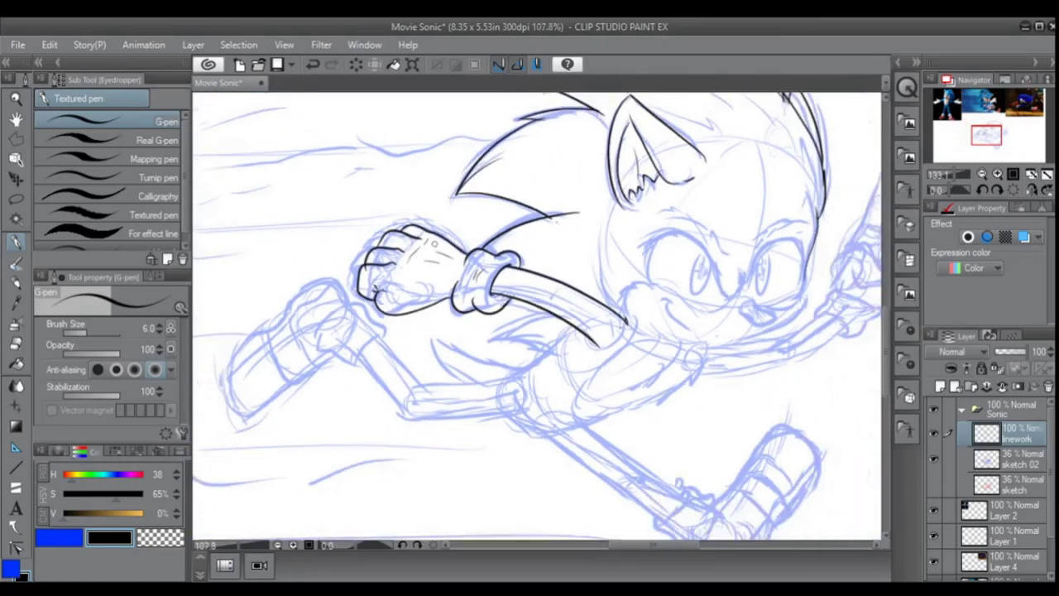
Ink the brow curve that dips between the eyes, undoing the first attempt and redrawing it from the nose bridge.
scroll(647, 233, "up", 4)
scroll(647, 233, "down", 3)
scroll(595, 282, "up", 4)
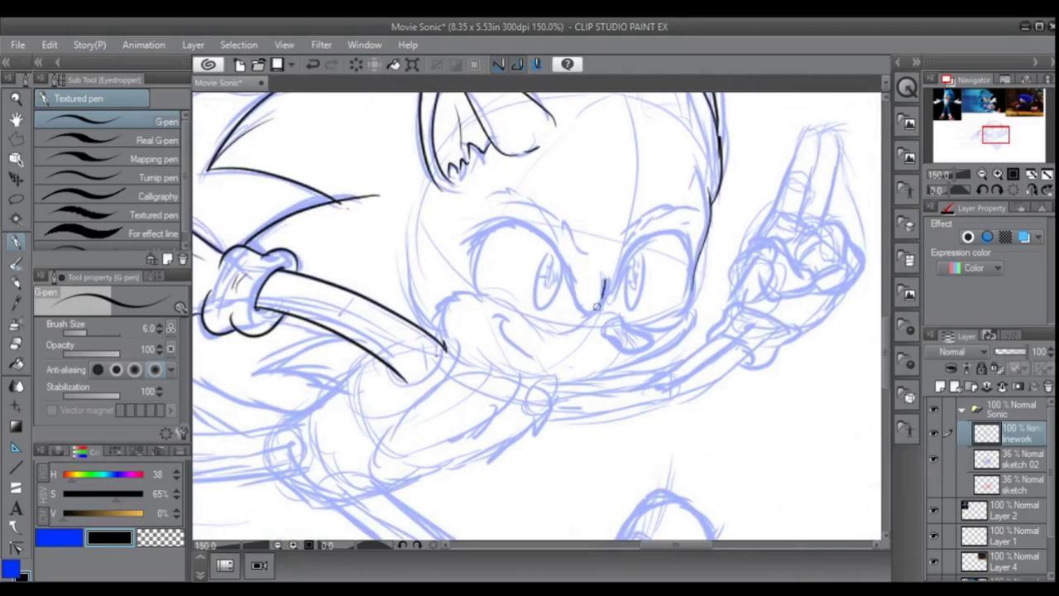
mouse_move(542, 235)
left_mouse_down()
mouse_move(485, 227)
mouse_move(462, 244)
left_mouse_up()
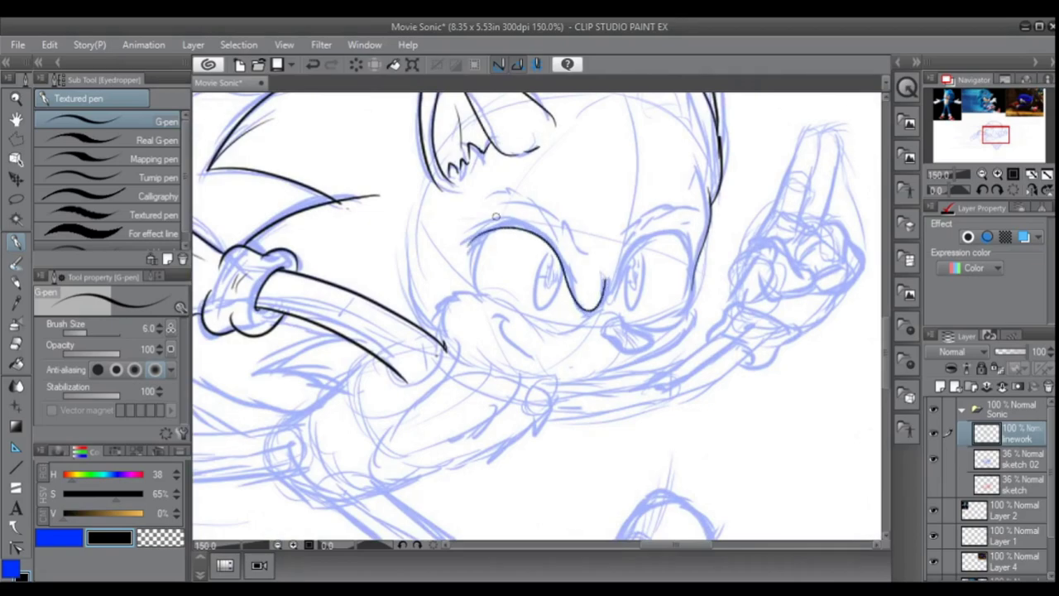
key("ctrl+z")
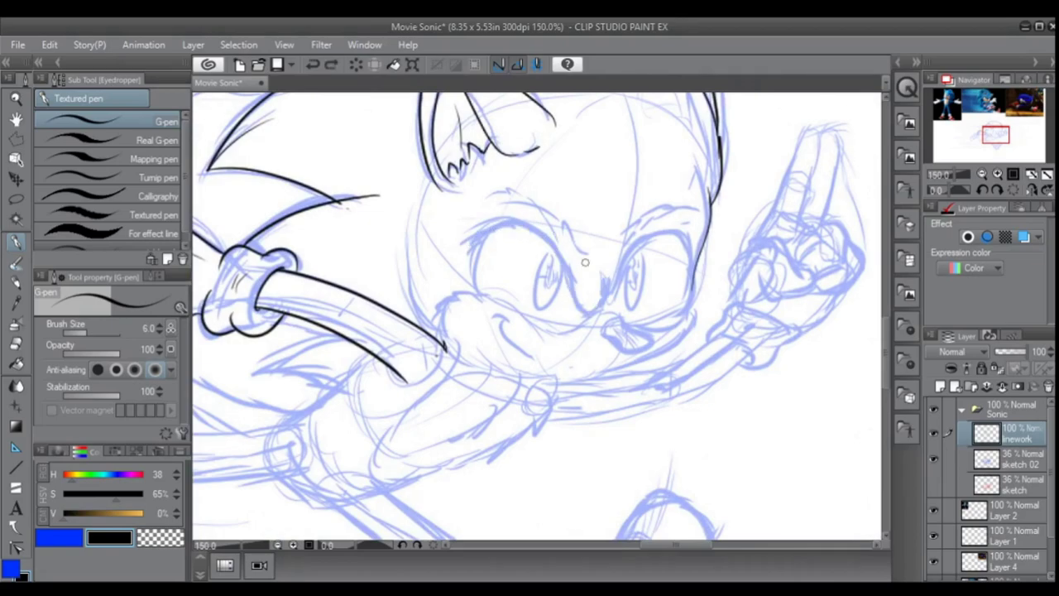
left_click_drag(596, 313, 568, 286)
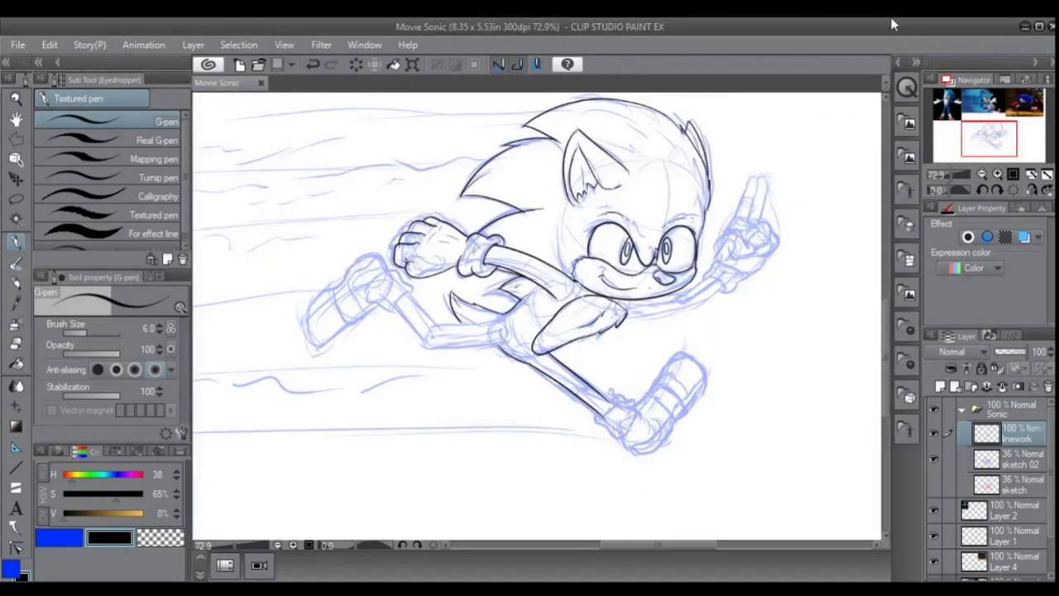
Ink a short stroke where the raised front arm meets the chest fur below the chin.
scroll(578, 326, "down", 3)
scroll(618, 318, "up", 7)
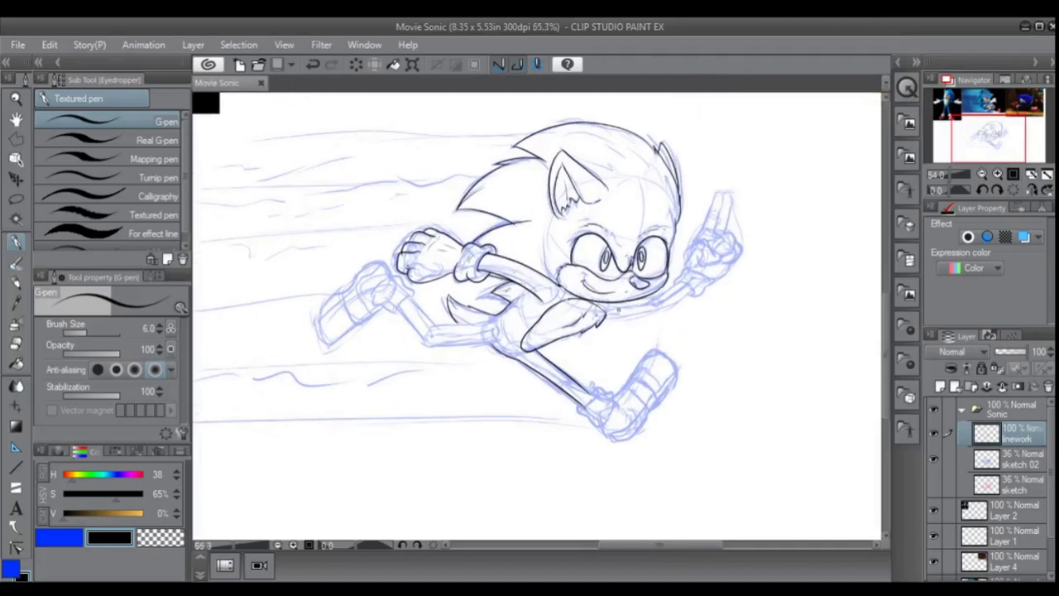
scroll(609, 311, "up", 2)
left_click_drag(614, 323, 621, 304)
scroll(580, 283, "down", 3)
scroll(623, 284, "up", 1)
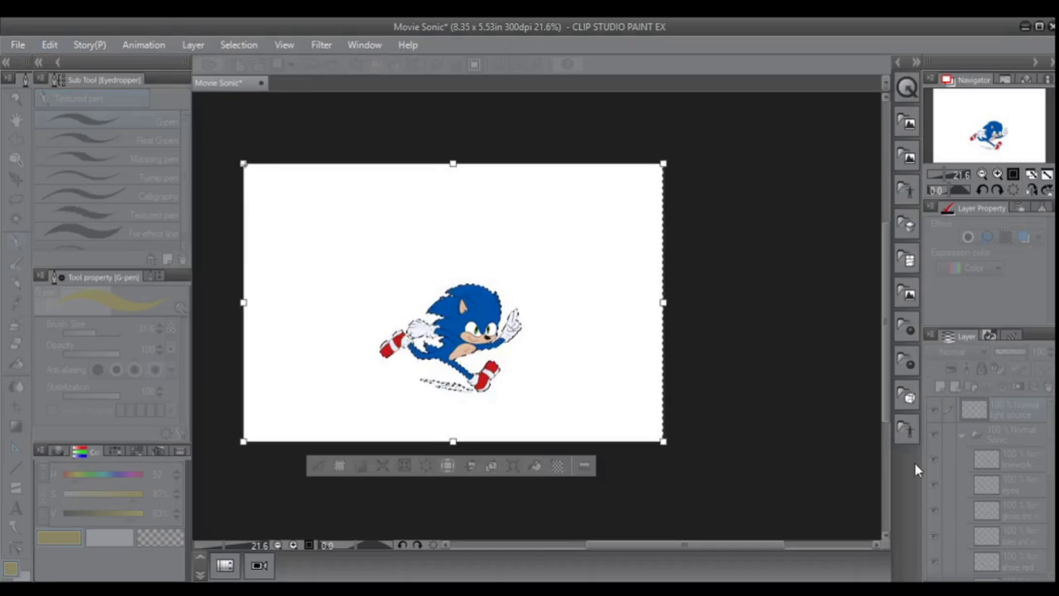
Crop the canvas by moving its left and top edges inward, closer to the running figure.
left_click(944, 488)
scroll(329, 317, "up", 4)
scroll(332, 300, "down", 3)
scroll(329, 300, "up", 1)
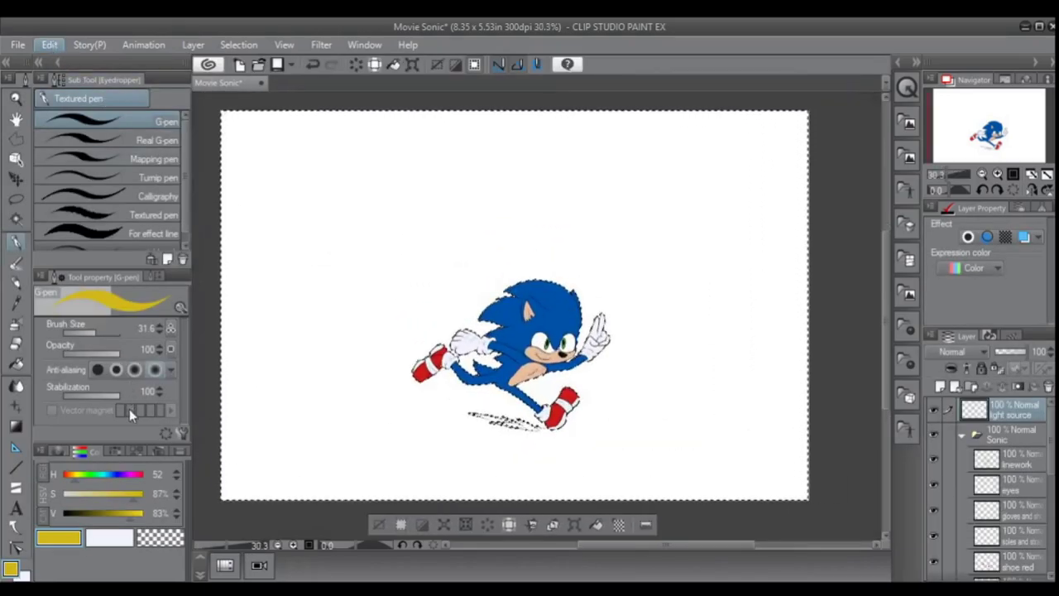
key("ctrl+t")
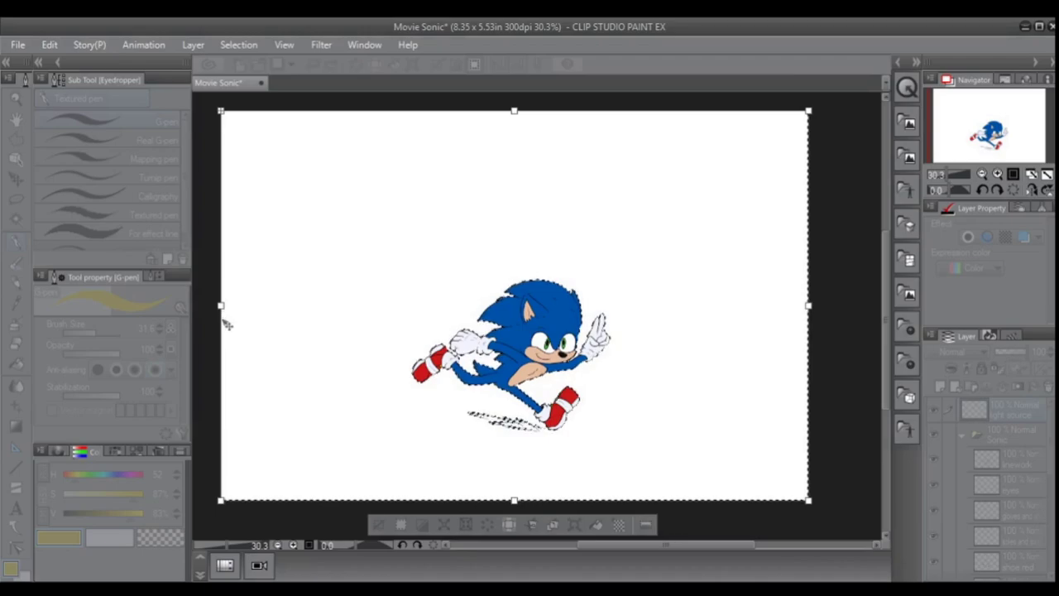
left_click_drag(221, 306, 313, 306)
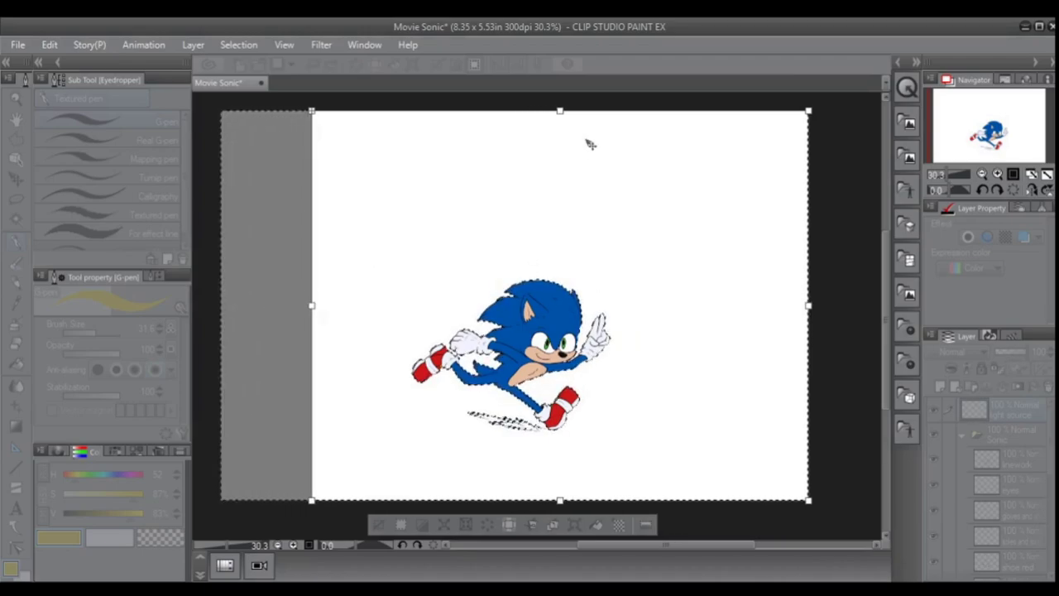
left_click_drag(565, 115, 572, 233)
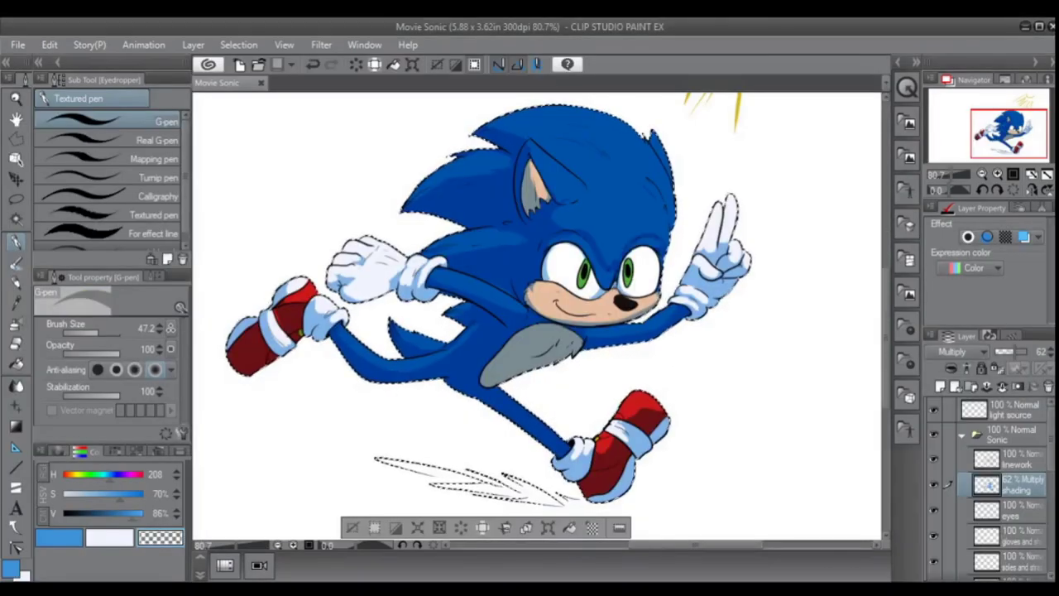
Erase the Multiply shading from the middle of the chest patch and parts of the front shoe with transparent colour, keeping the chest's lower end shaded.
scroll(543, 295, "down", 2)
scroll(565, 344, "up", 2)
left_click(564, 344)
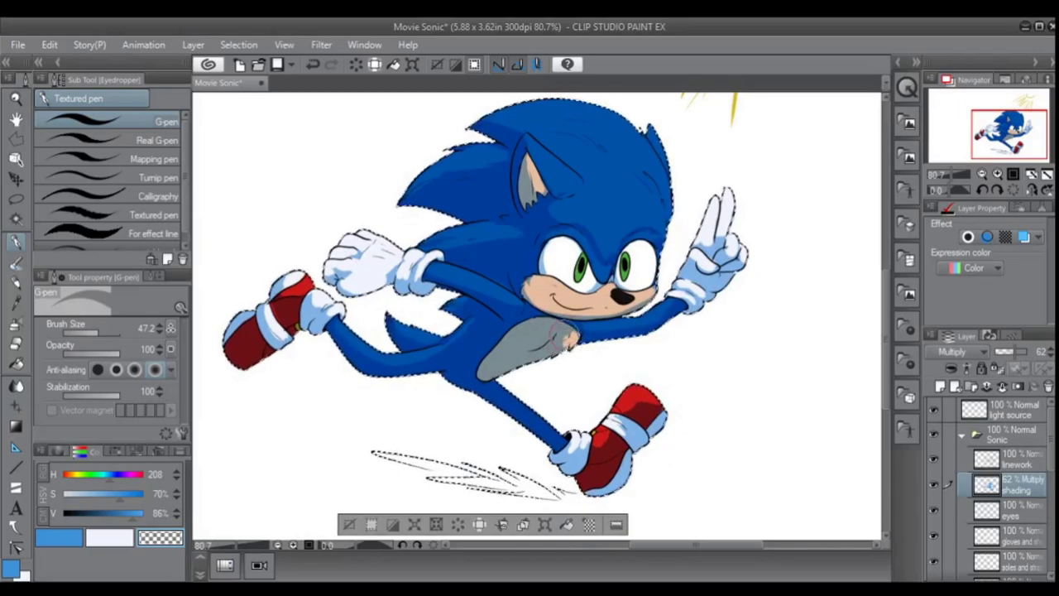
mouse_move(520, 358)
left_mouse_down()
mouse_move(546, 348)
mouse_move(550, 356)
mouse_move(574, 328)
left_mouse_up()
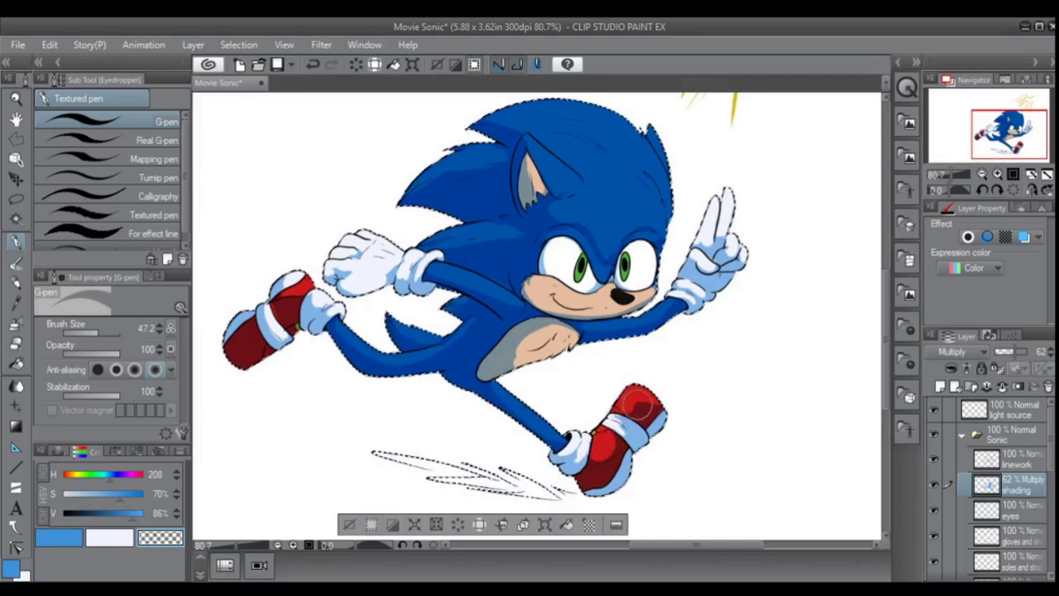
scroll(345, 312, "down", 3)
scroll(300, 312, "up", 3)
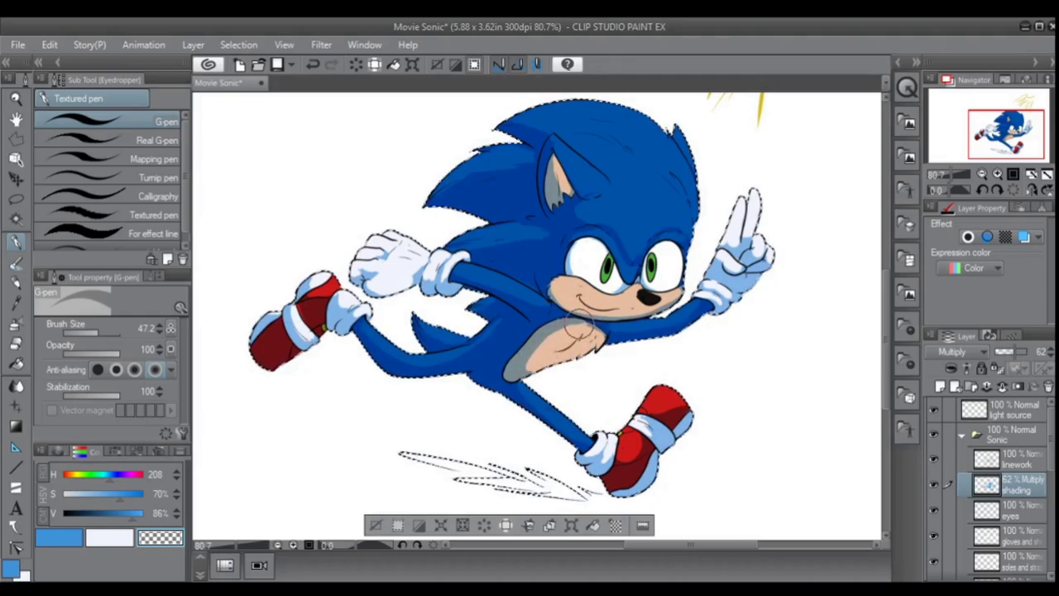
Refine the furry edge of the chest patch's shading on the shading layer, alternating blue and transparent colour.
key("c")
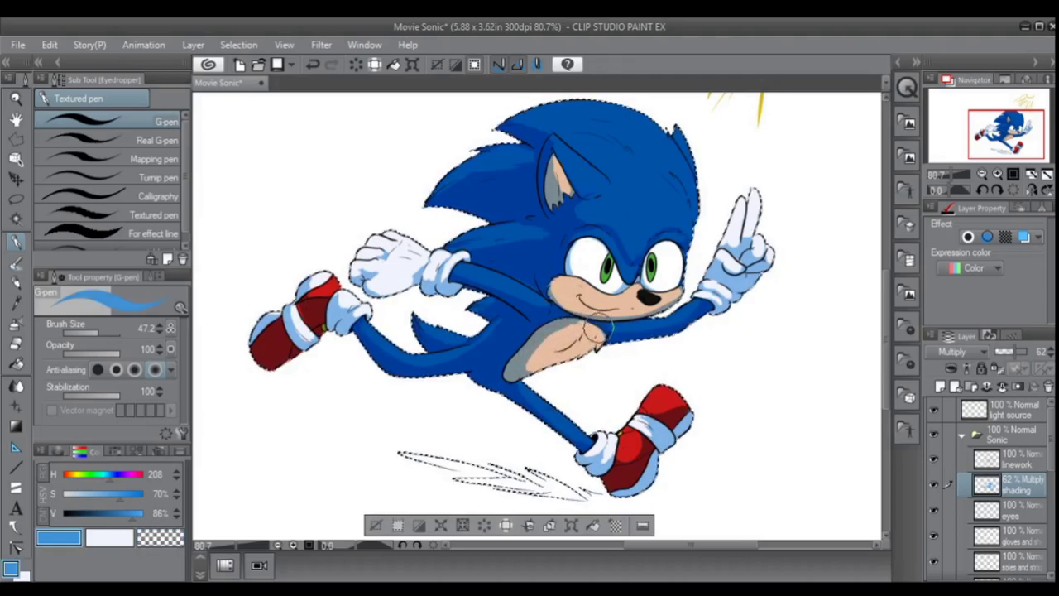
key("c")
mouse_move(545, 325)
left_mouse_down()
mouse_move(566, 331)
mouse_move(509, 366)
left_mouse_up()
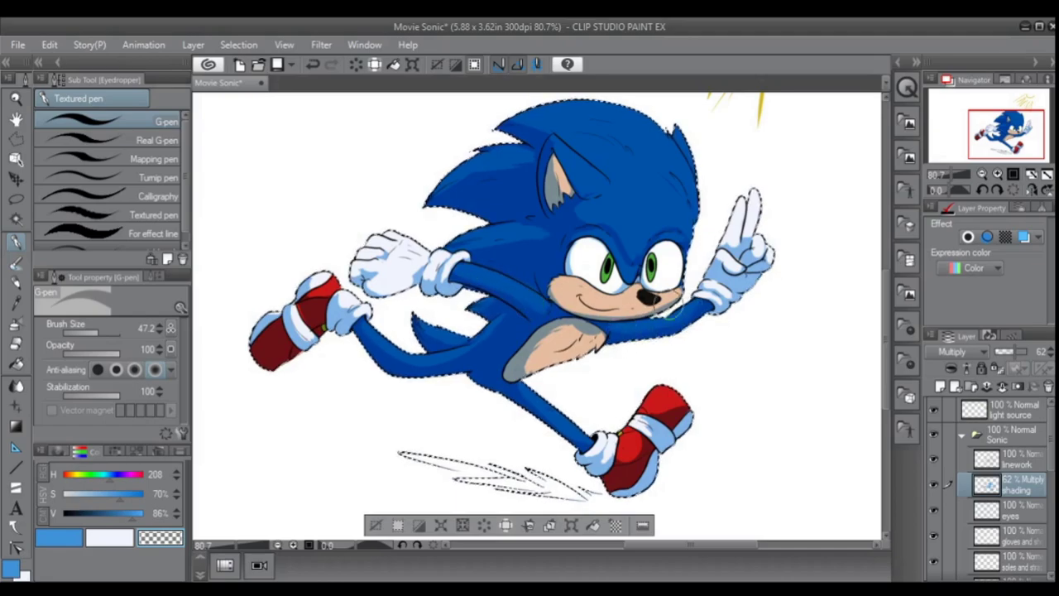
scroll(482, 273, "down", 2)
scroll(596, 238, "up", 2)
scroll(597, 239, "up", 1)
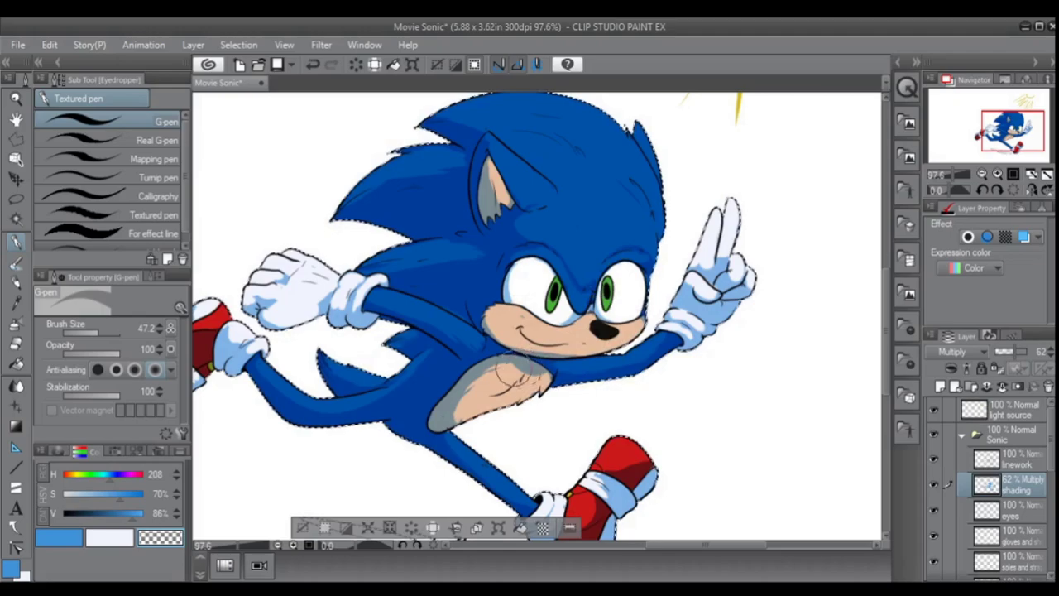
scroll(519, 344, "down", 3)
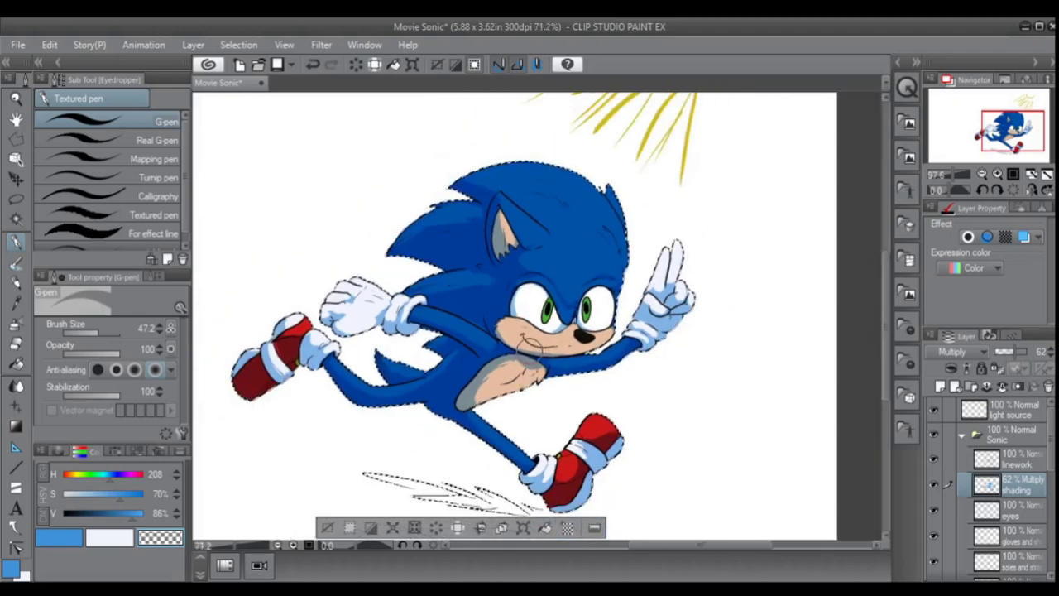
scroll(543, 237, "up", 2)
left_click(18, 386)
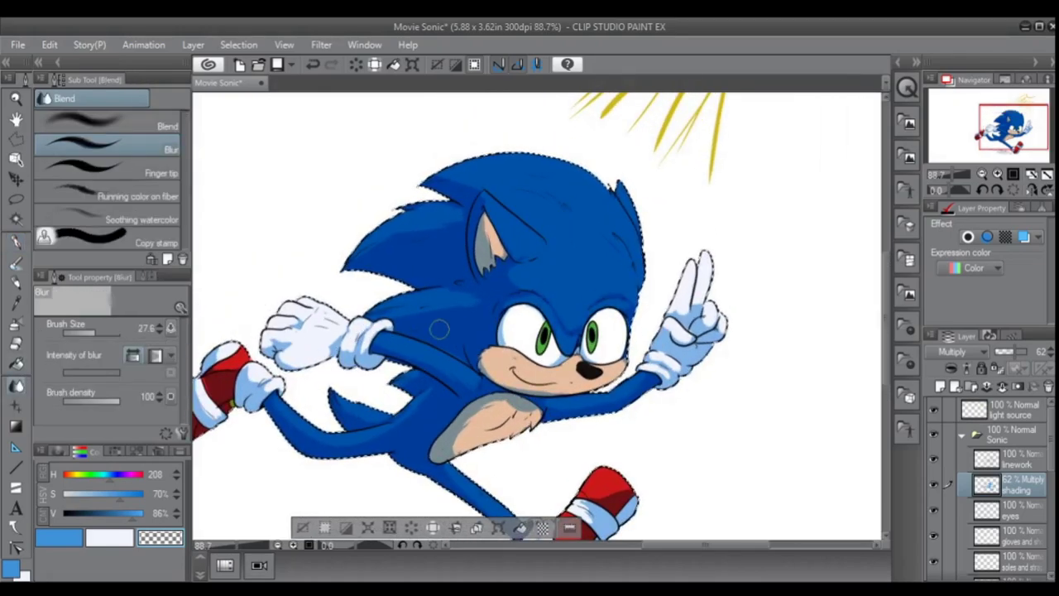
scroll(282, 328, "up", 2)
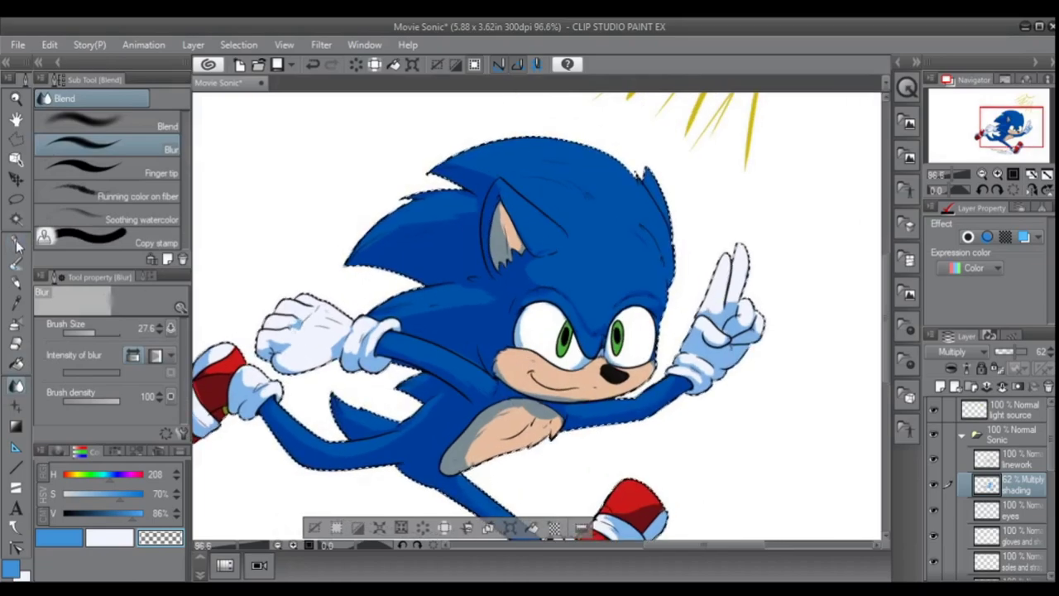
key("p")
Set the G-pen's brush size to 18.5 for finer shading work.
scroll(248, 318, "up", 4)
left_click_drag(112, 329, 93, 329)
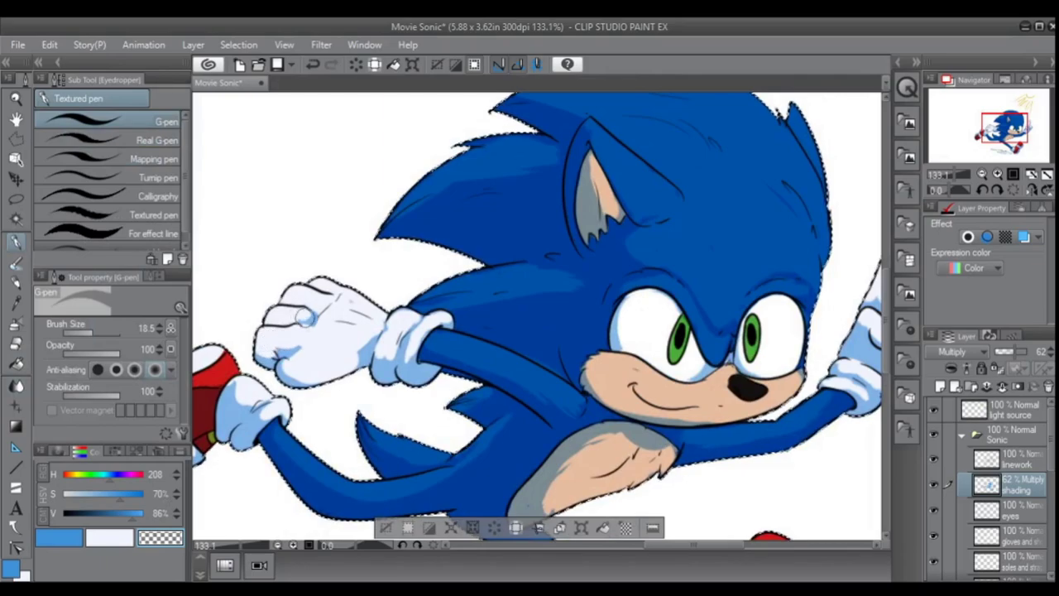
Refine the rear glove's shading with blue and transparent colour, and soften it with the Blur tool at size 27.6.
left_click(66, 537)
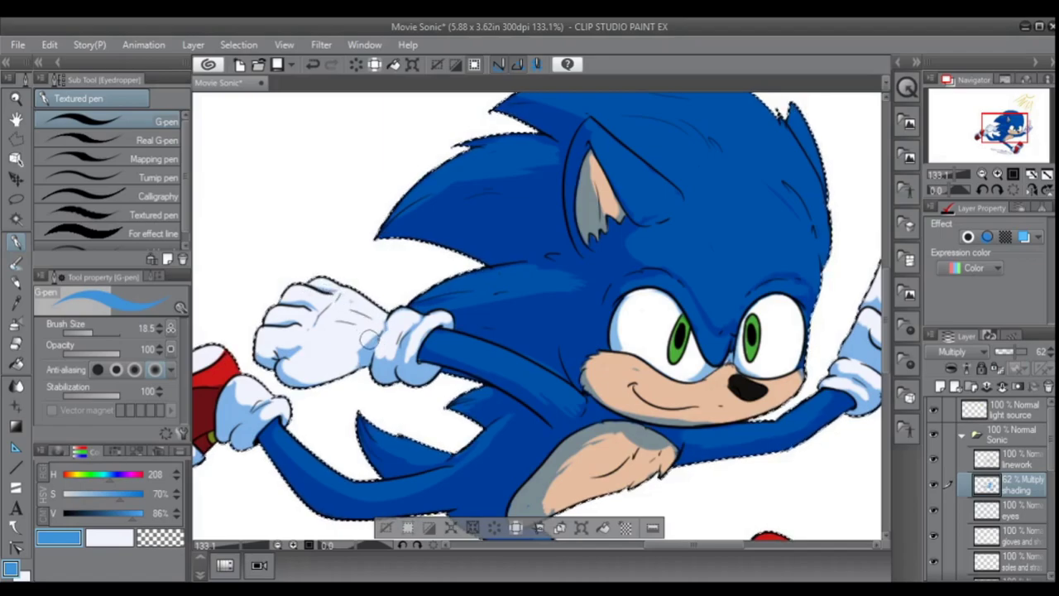
key("c")
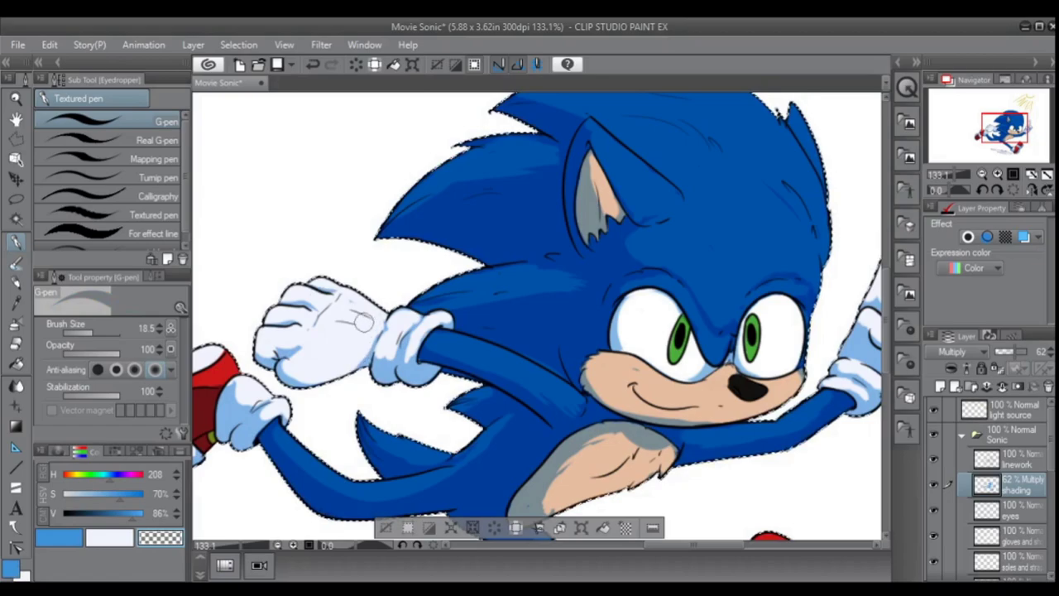
key("j")
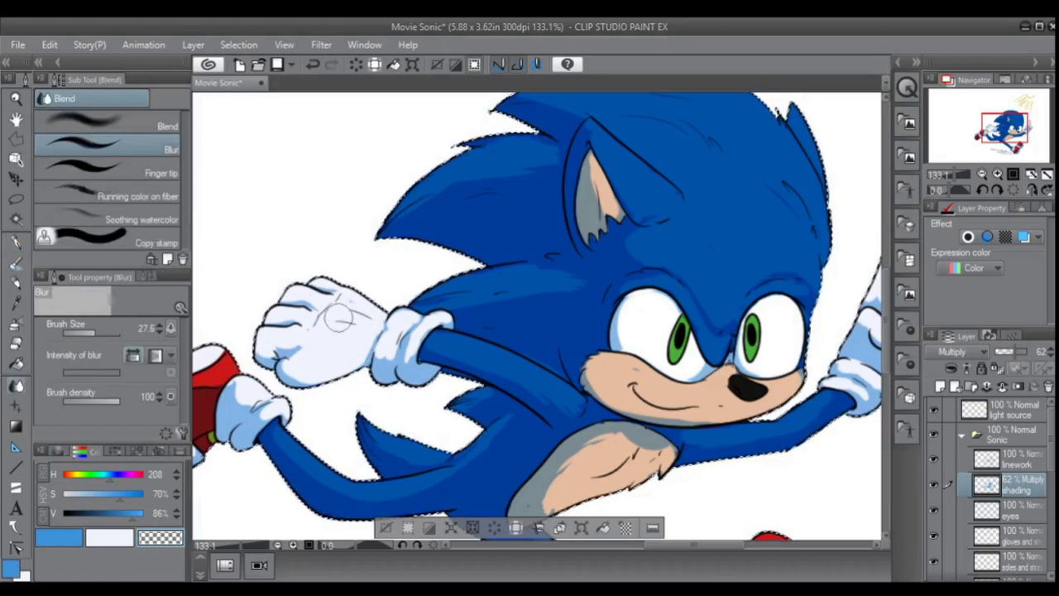
left_click_drag(387, 327, 394, 339)
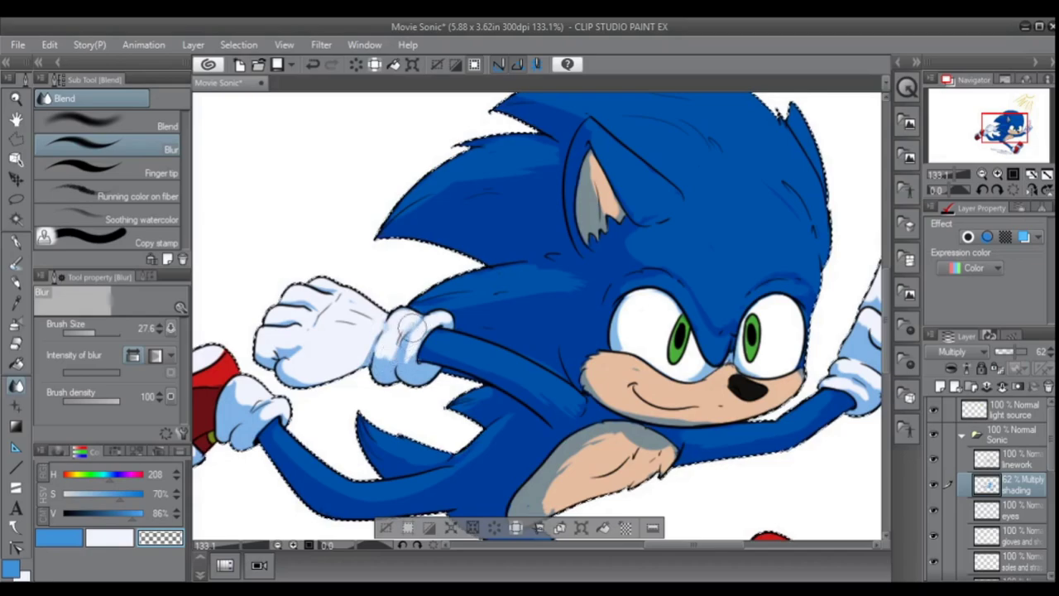
scroll(323, 259, "down", 1)
scroll(323, 259, "up", 1)
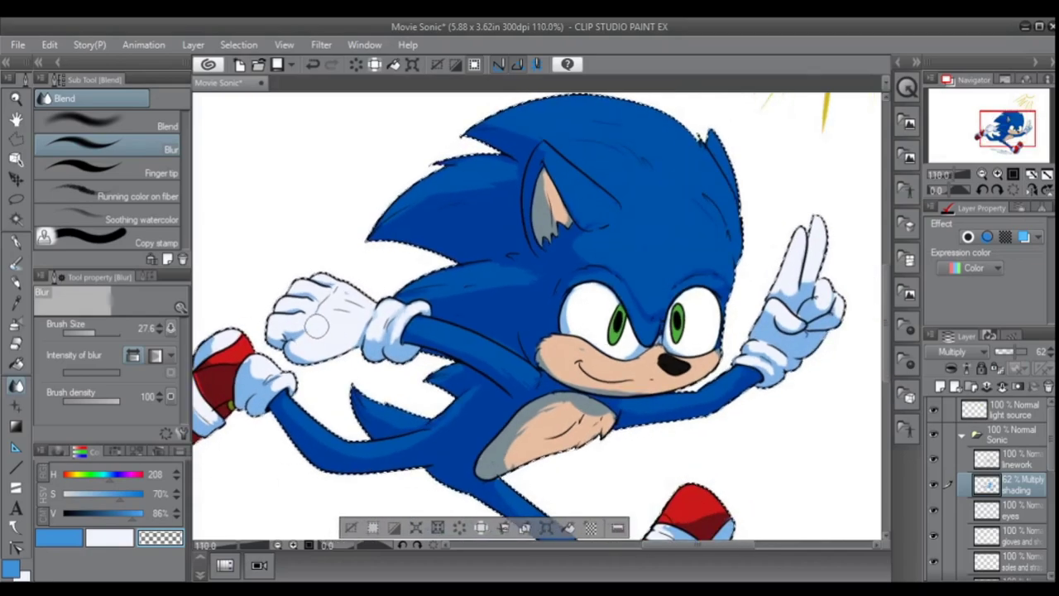
Blend the edges of the Multiply shading on the raised glove, its cuff and the head quills with the Blur tool.
scroll(294, 281, "down", 3)
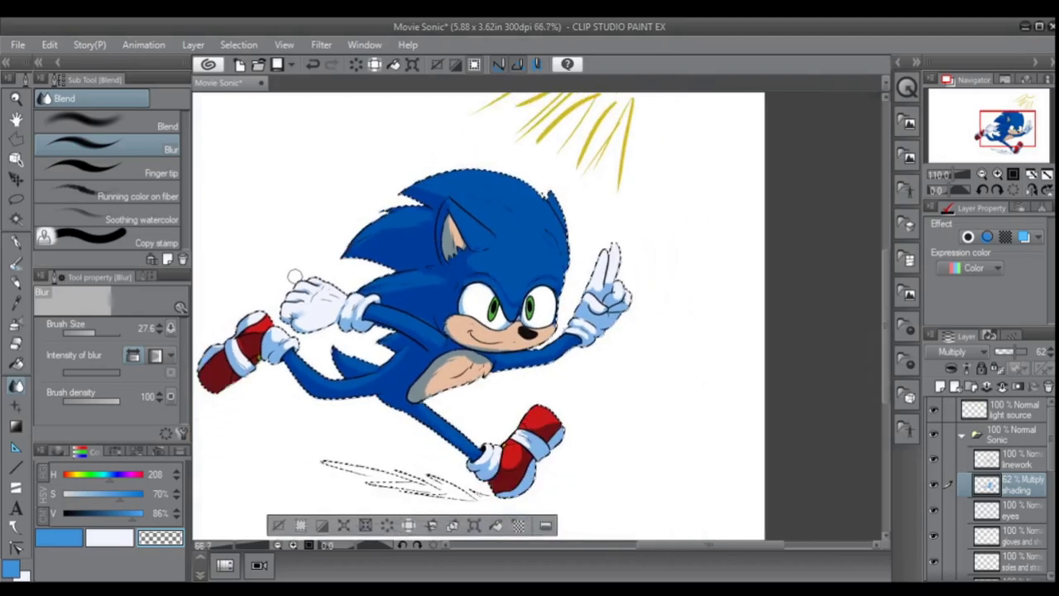
scroll(588, 274, "up", 2)
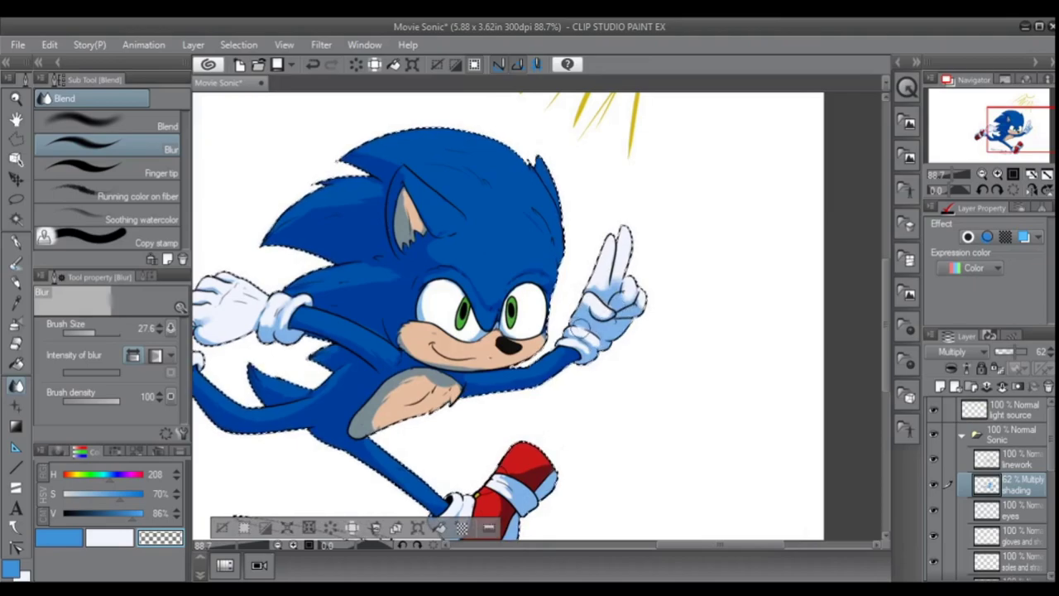
scroll(466, 260, "up", 2)
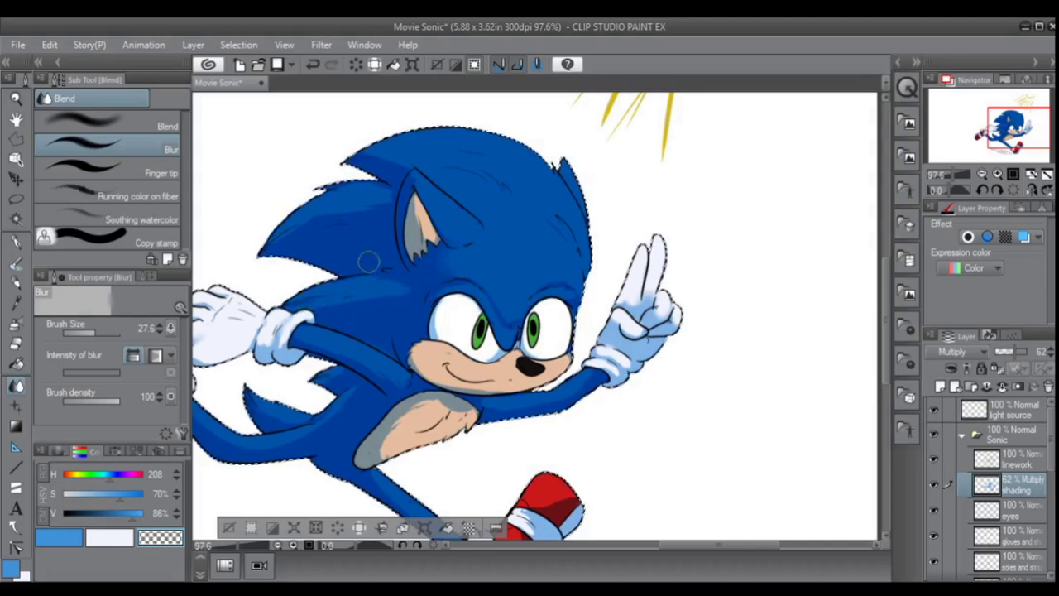
scroll(503, 170, "down", 2)
scroll(480, 165, "up", 1)
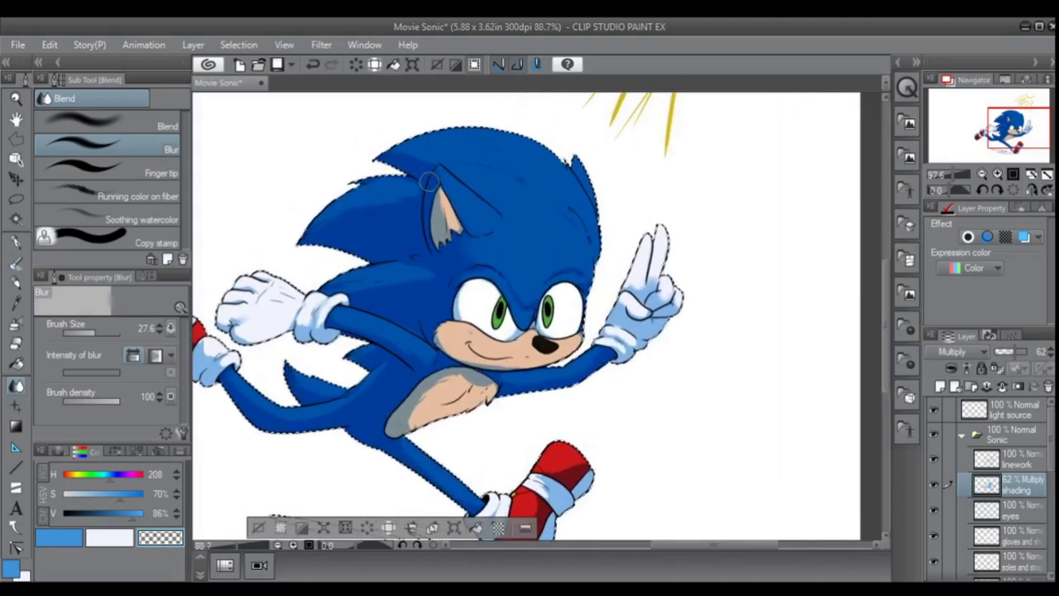
scroll(601, 186, "down", 4)
scroll(601, 187, "up", 2)
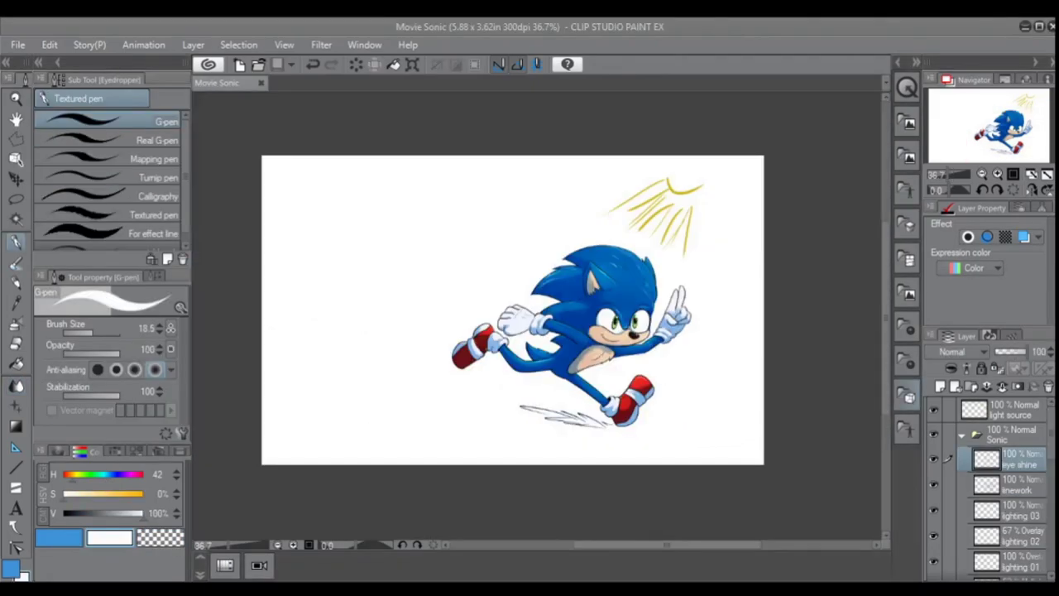
Thin the black outline along the top of the head on the linework layer with transparent colour.
left_click(629, 260)
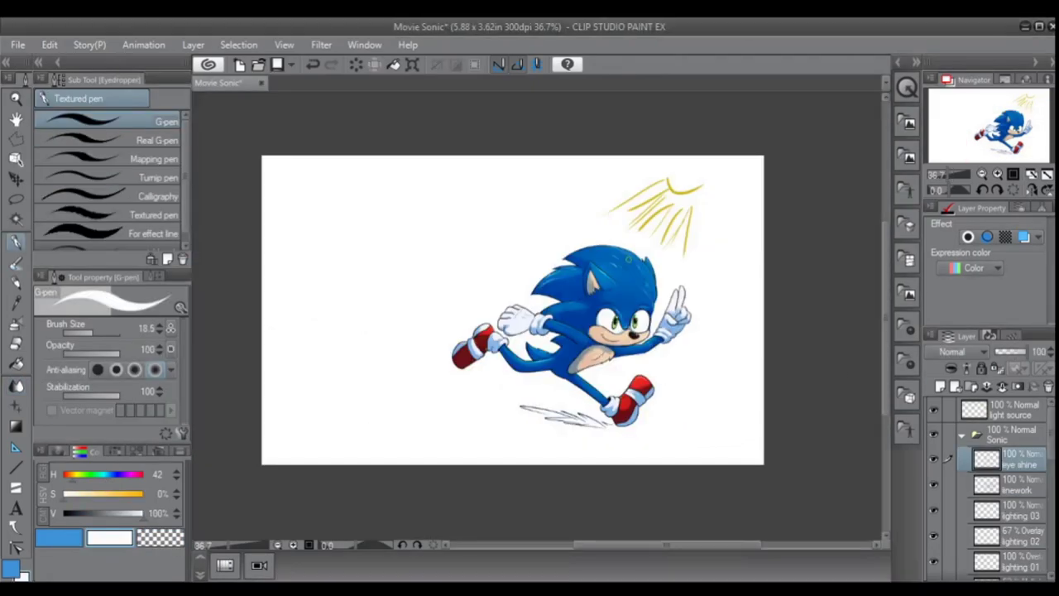
scroll(645, 248, "up", 4)
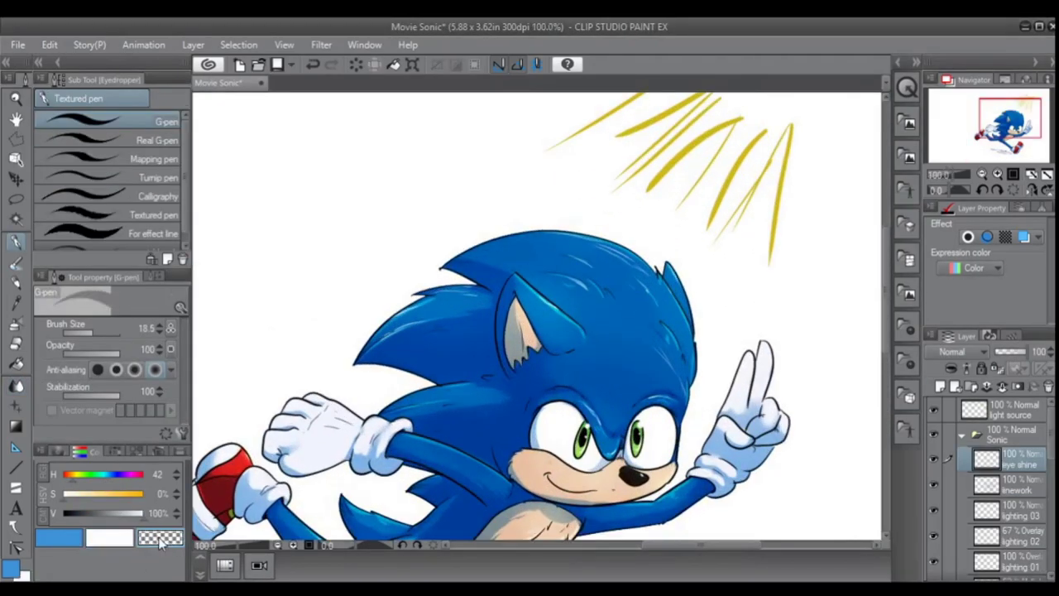
left_click(1008, 485)
scroll(634, 231, "up", 3)
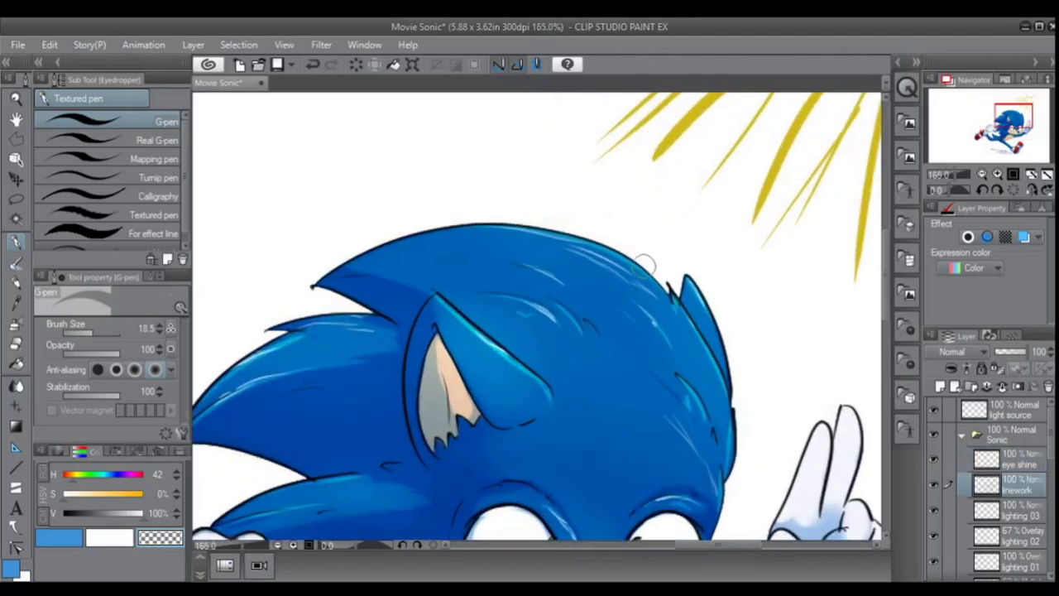
left_click_drag(614, 250, 494, 225)
key("ctrl+z")
left_click_drag(582, 224, 484, 206)
key("ctrl+z")
key("ctrl+y")
Erase the stray specks at the top quill's tip with transparent colour, checking the colour 01, shading and linework layers.
scroll(1044, 513, "down", 5)
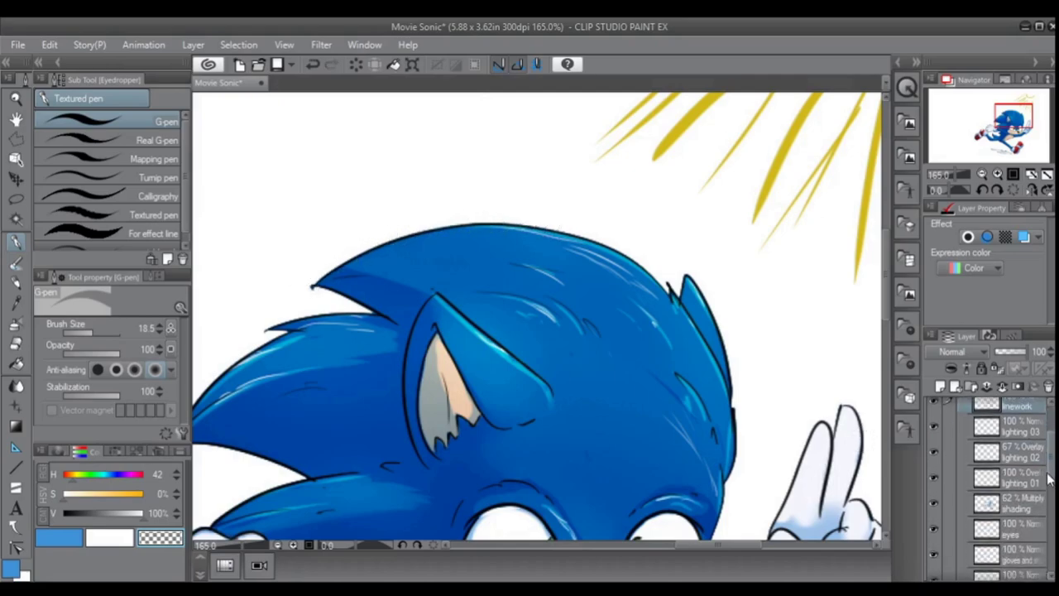
scroll(1045, 513, "down", 1)
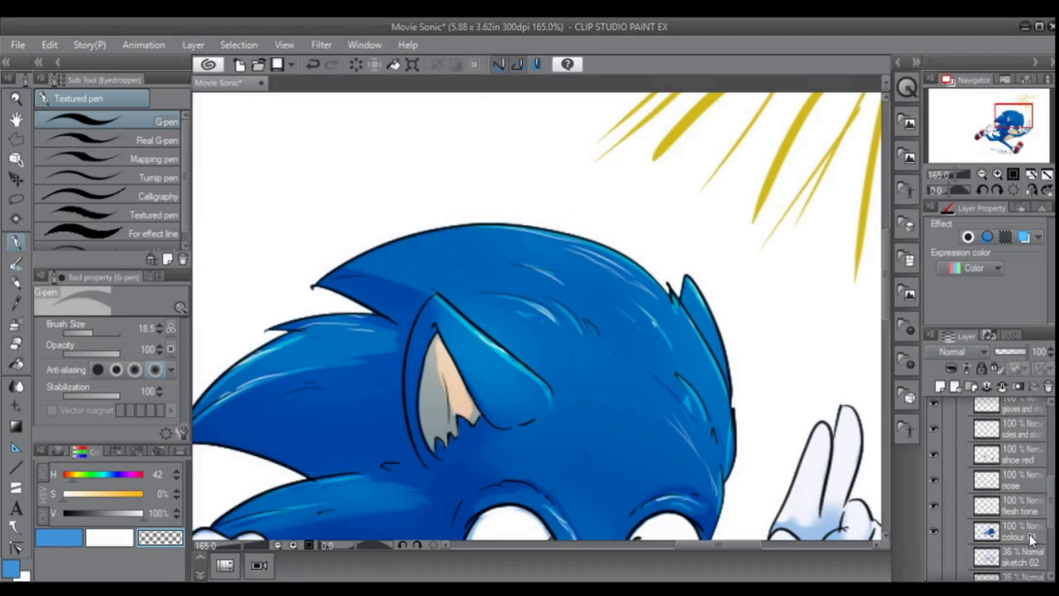
left_click(1012, 530)
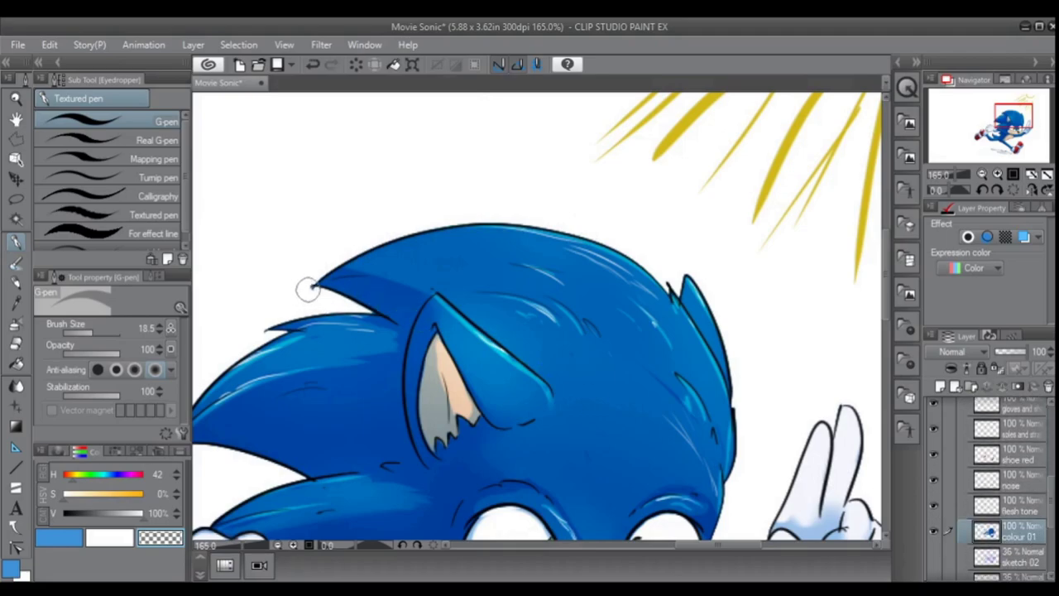
scroll(1025, 456, "up", 4)
left_click(1011, 466)
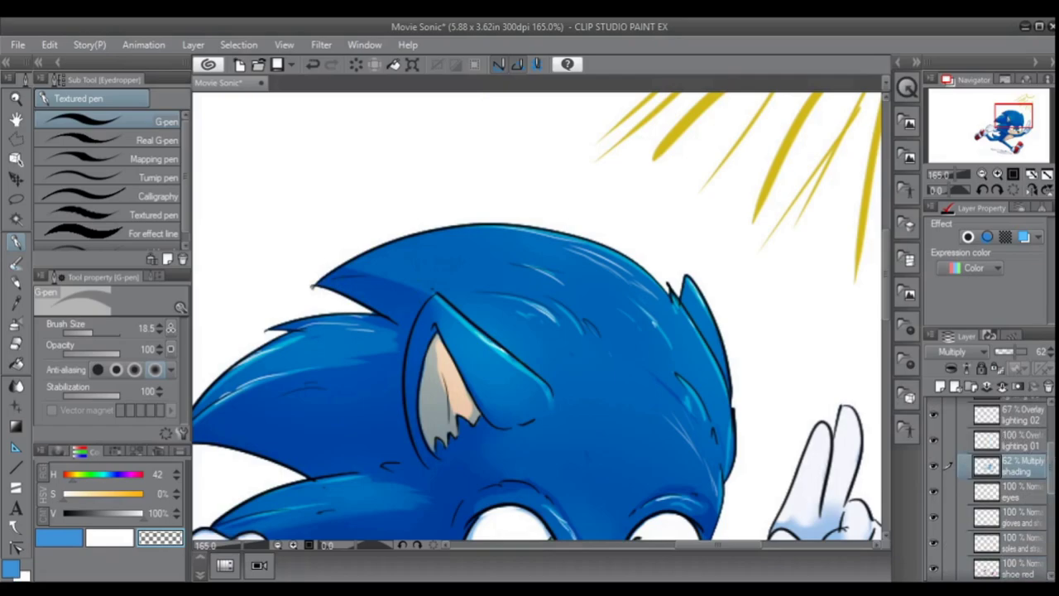
scroll(1011, 466, "up", 2)
left_click(1012, 455)
scroll(301, 281, "up", 7)
scroll(320, 287, "up", 1)
left_click(1026, 507)
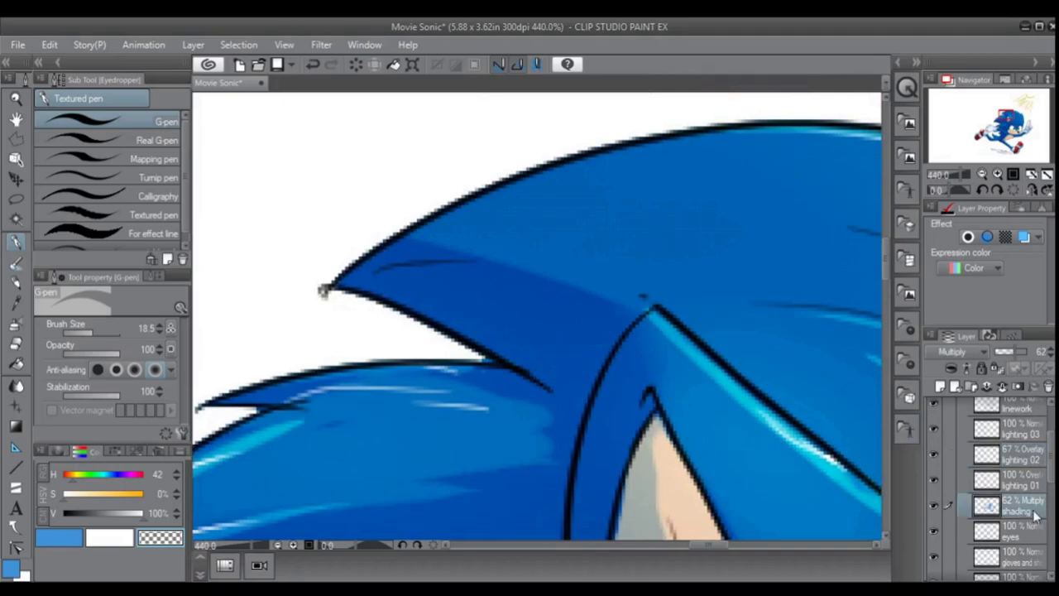
scroll(1043, 519, "down", 5)
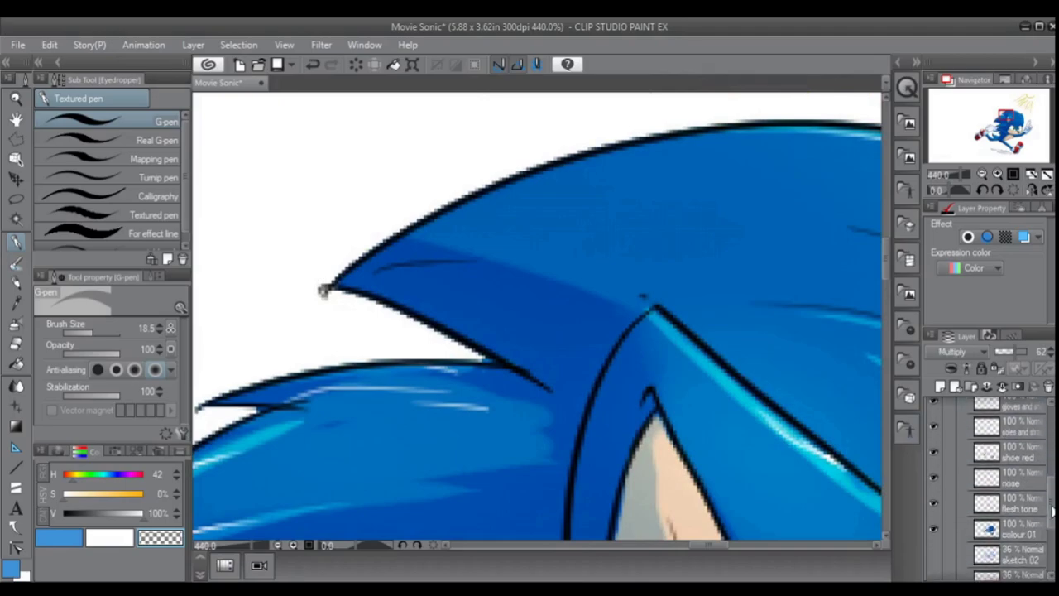
left_click_drag(1053, 512, 1051, 421)
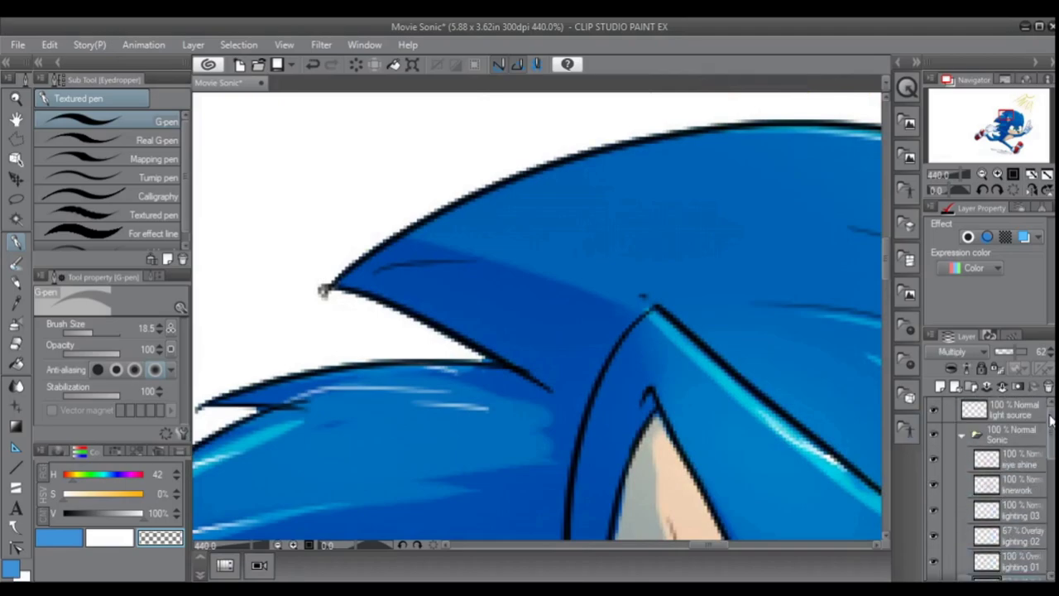
left_click(1020, 487)
scroll(403, 250, "down", 2)
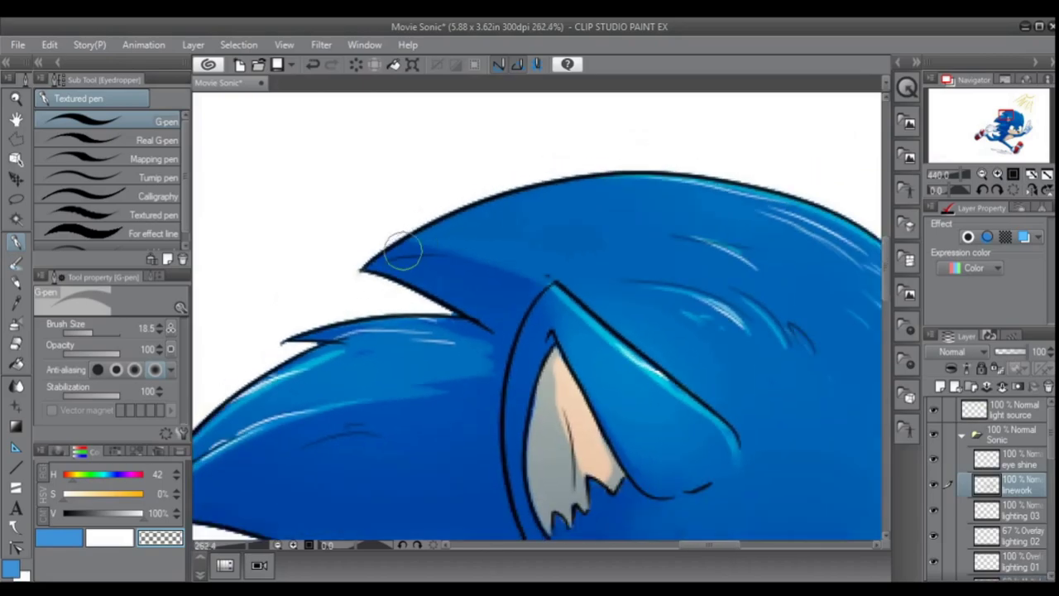
Erase the speck above the near ear's tip and thin the ear's long outer outline on the linework layer.
scroll(403, 250, "down", 1)
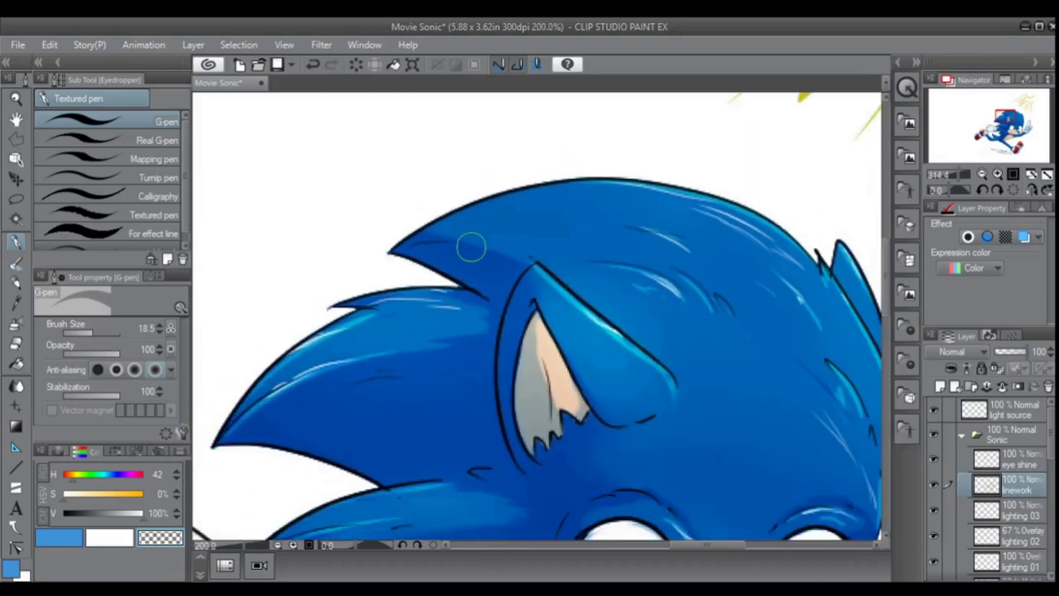
scroll(540, 253, "up", 1)
scroll(625, 267, "up", 1)
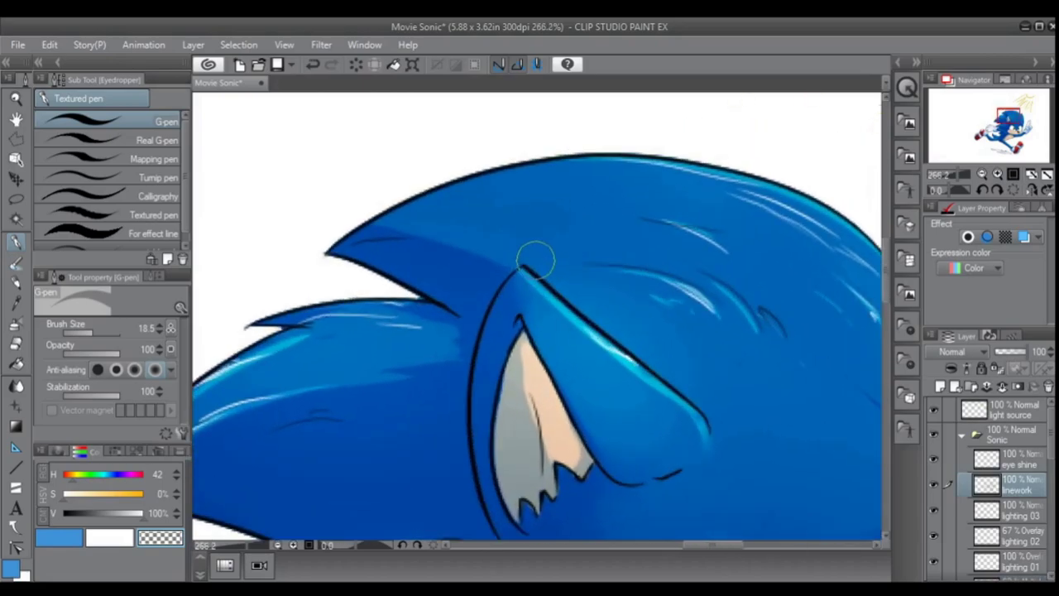
key("ctrl+z")
left_click_drag(541, 268, 662, 369)
key("ctrl+z")
left_click_drag(563, 279, 687, 378)
key("ctrl+z")
mouse_move(603, 322)
left_mouse_down()
mouse_move(695, 395)
mouse_move(717, 427)
left_mouse_up()
Trim the head's outline beside the small tuft and far ear with transparent colour on the linework layer.
scroll(523, 261, "down", 6)
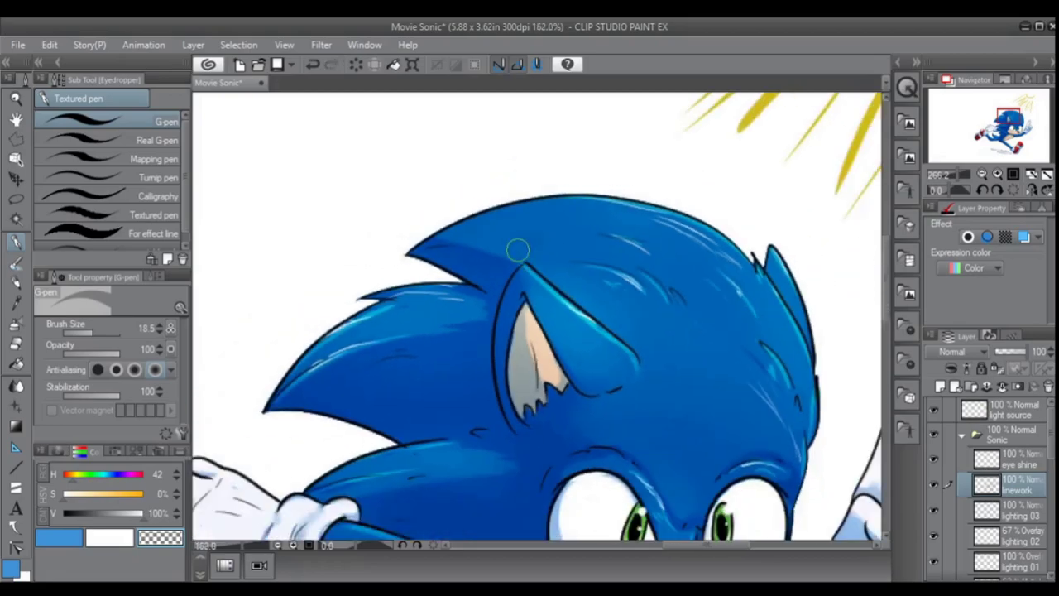
scroll(717, 257, "up", 10)
left_click_drag(673, 263, 670, 255)
key("ctrl+z")
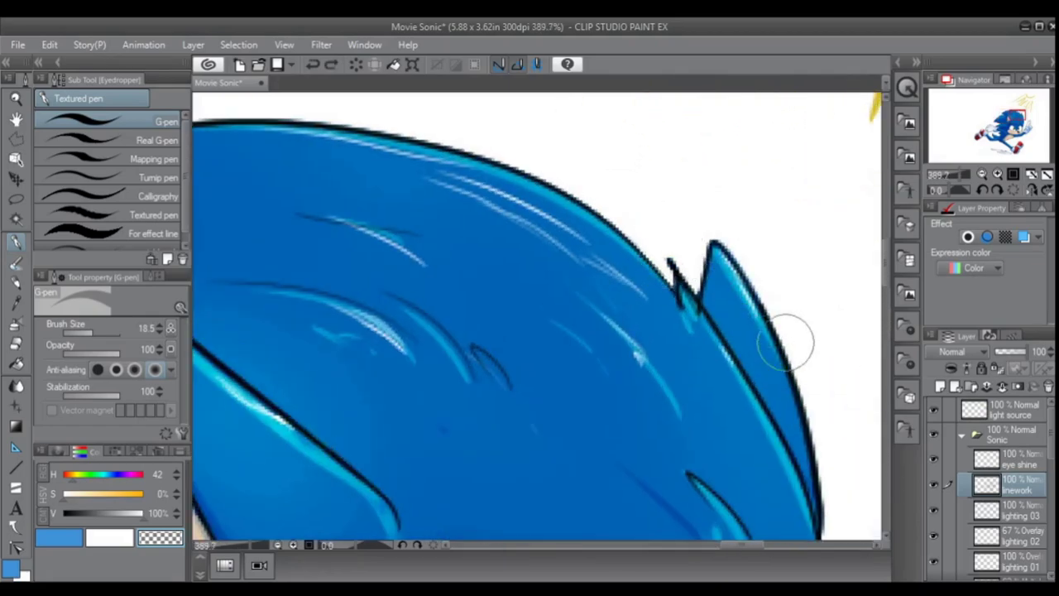
scroll(667, 213, "down", 2)
scroll(748, 282, "up", 1)
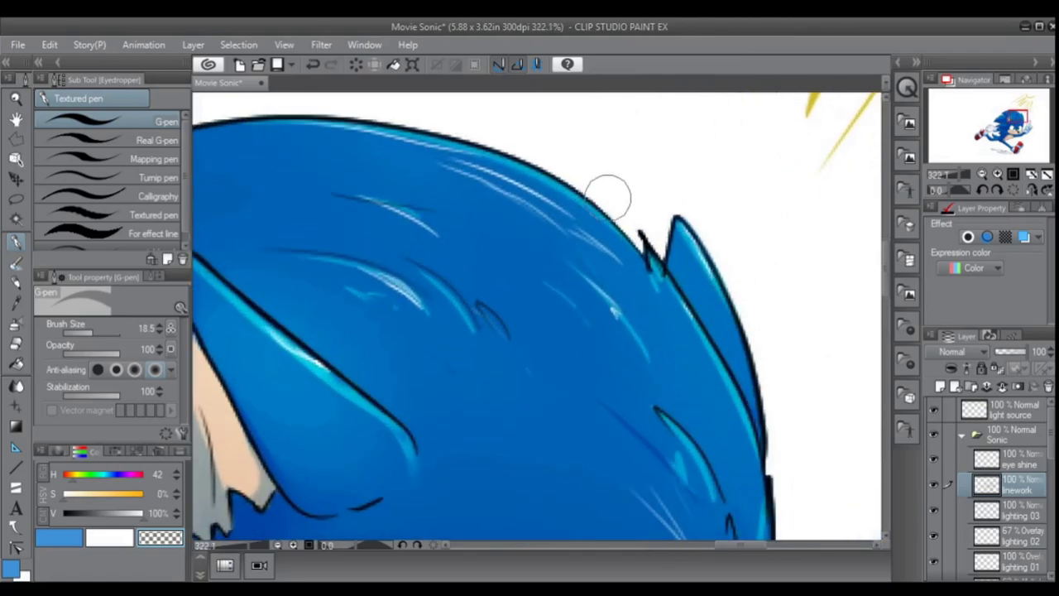
scroll(608, 224, "down", 6)
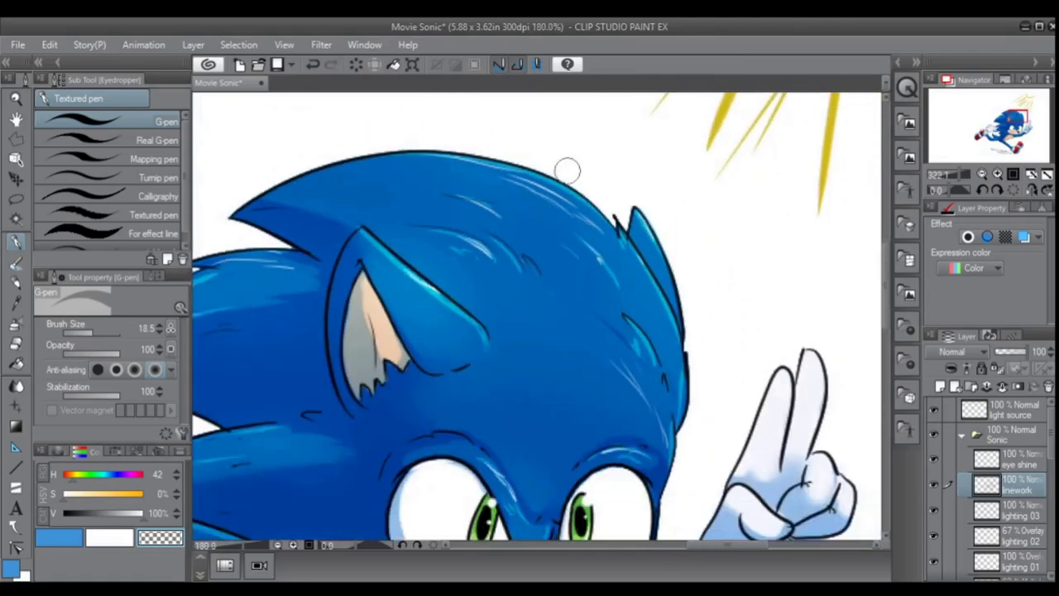
scroll(615, 259, "up", 1)
scroll(614, 259, "up", 4)
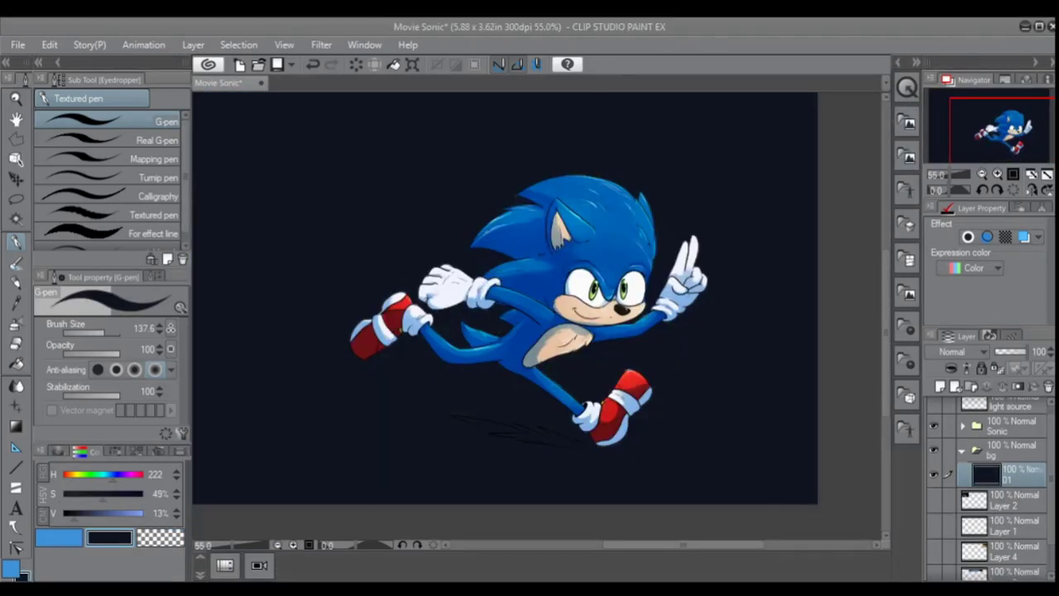
Clean up the fur strokes on the small back spike behind the arm, alternating black and transparent colour.
key("super+Down")
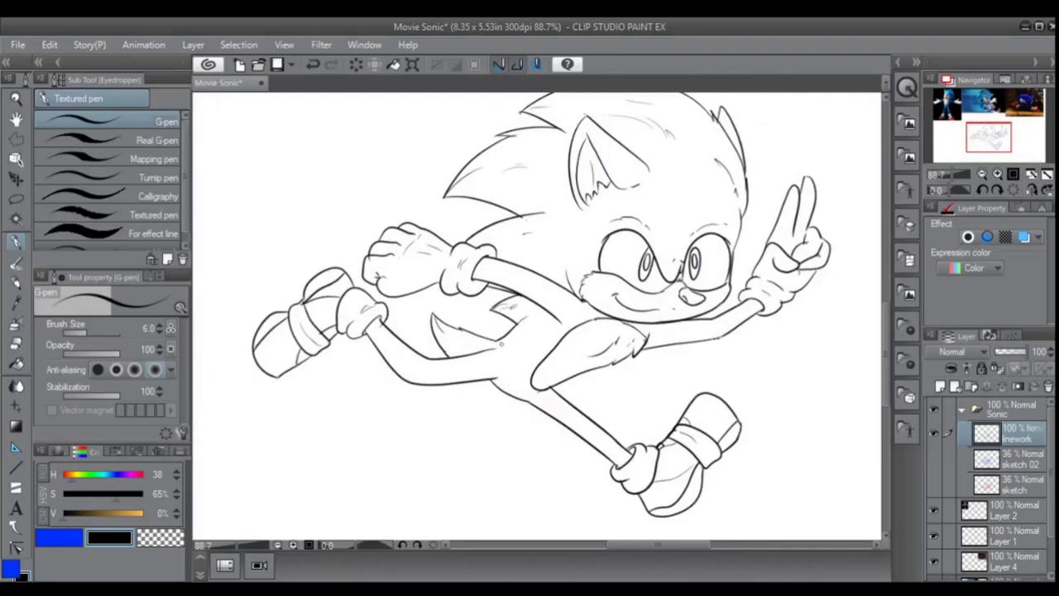
scroll(501, 343, "up", 3)
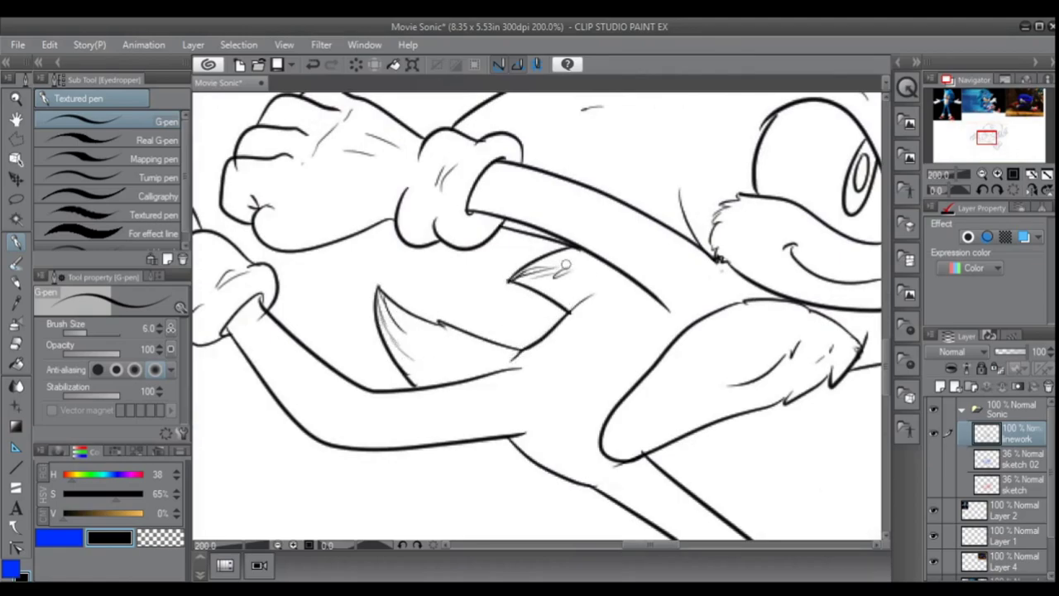
key("c")
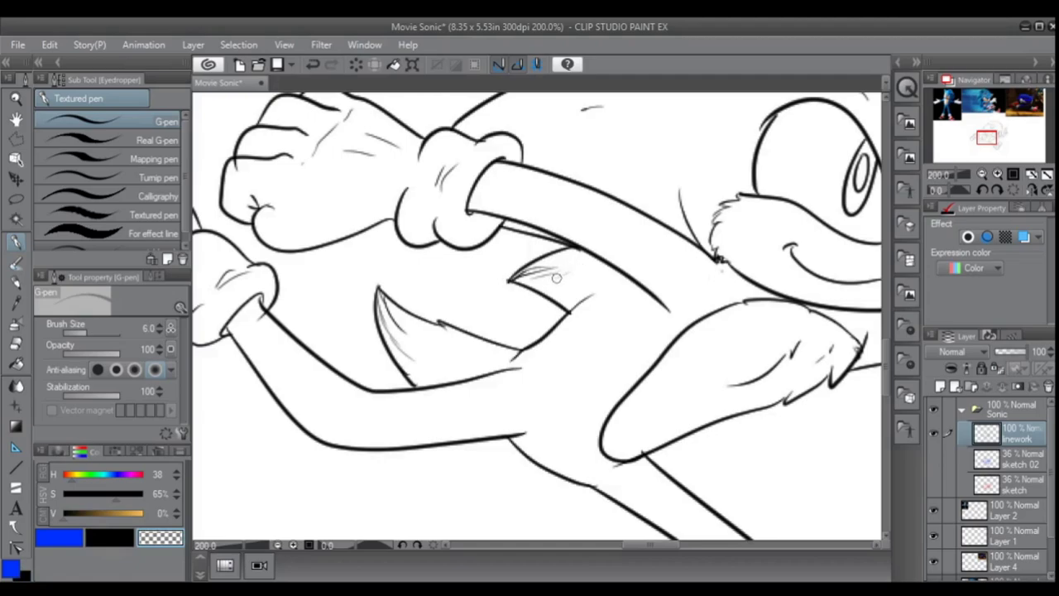
key("c")
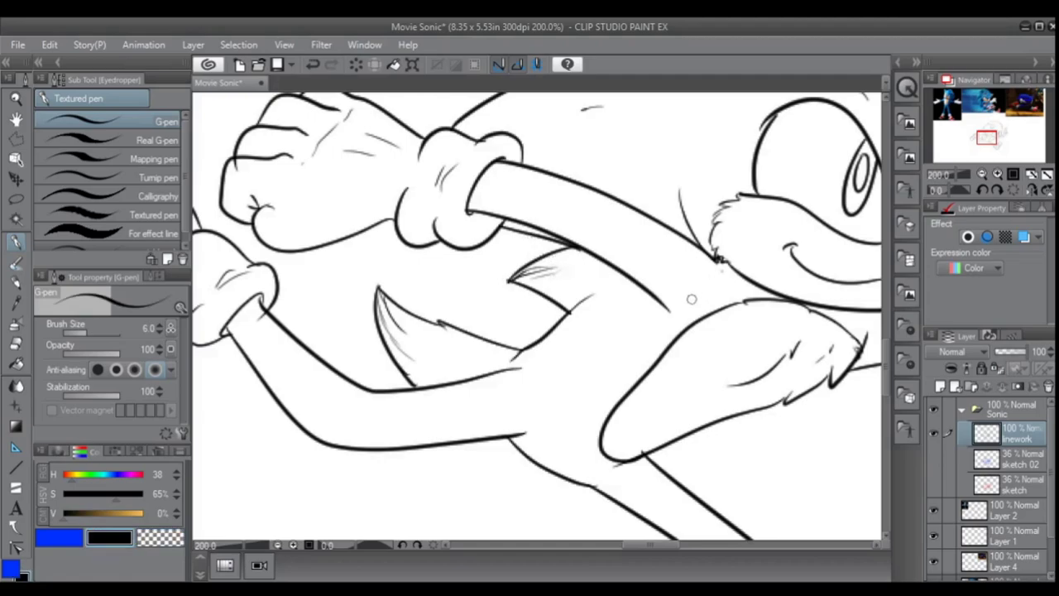
Try short black neck strokes from the cheek fur down toward the shoulder on the linework layer.
key("ctrl+z")
left_click_drag(717, 258, 710, 291)
key("ctrl+z")
Rework the raised arm's upper outline between the chin and glove cuff, alternating transparent and black colour on the linework layer.
scroll(549, 262, "down", 9)
scroll(763, 290, "up", 6)
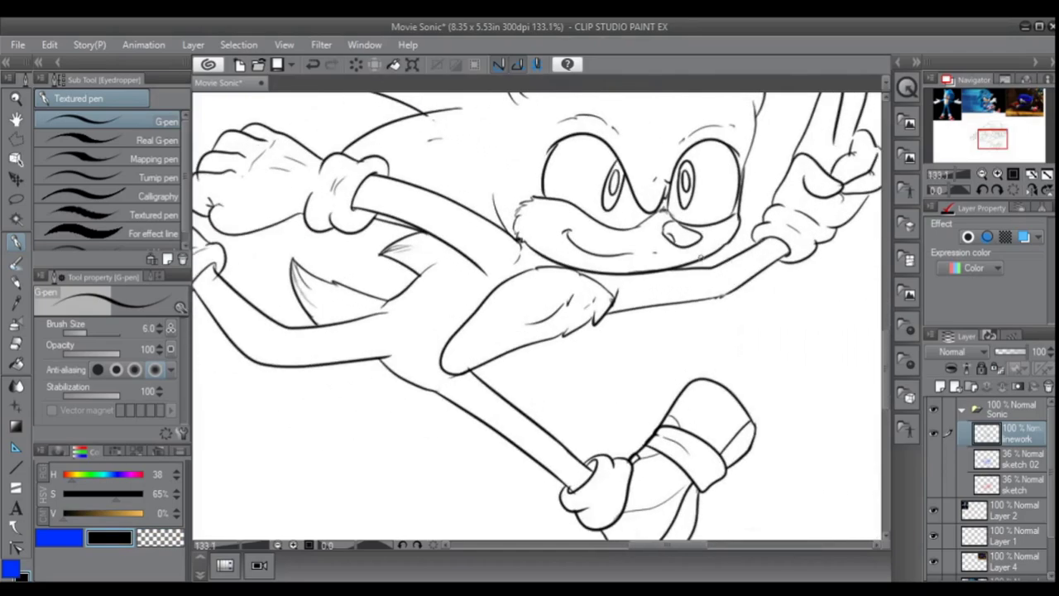
key("c")
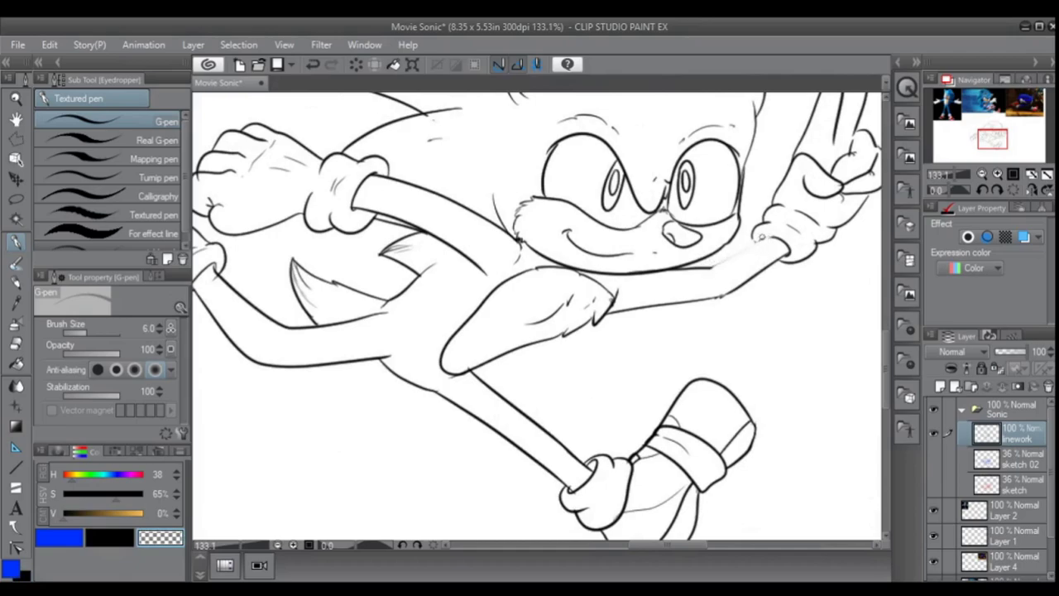
key("c")
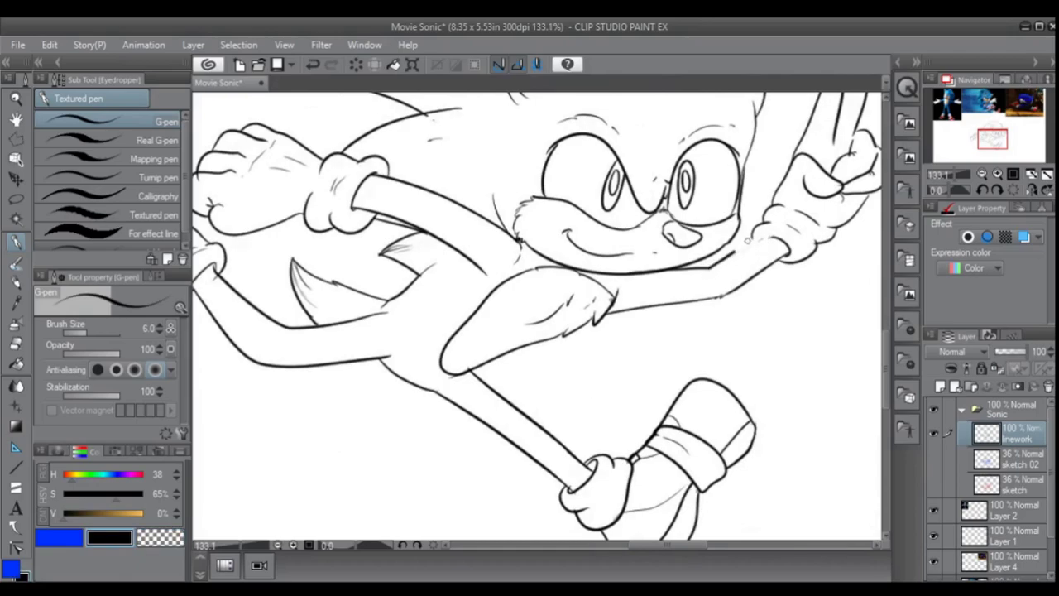
key("ctrl+z")
key("c")
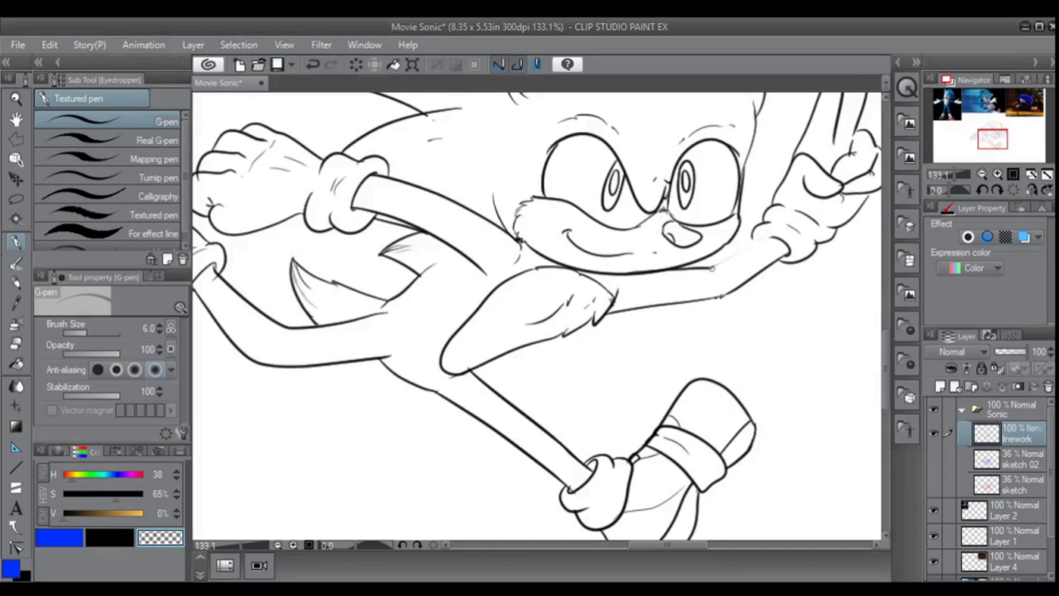
key("c")
key("ctrl+z")
key("ctrl+z")
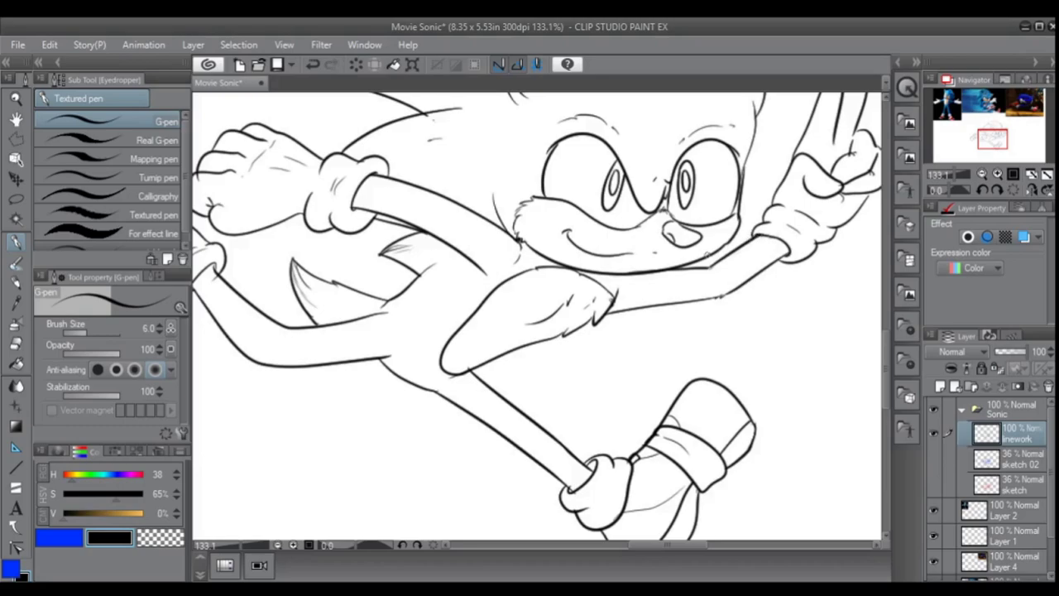
scroll(708, 254, "down", 5)
scroll(488, 215, "up", 3)
key("c")
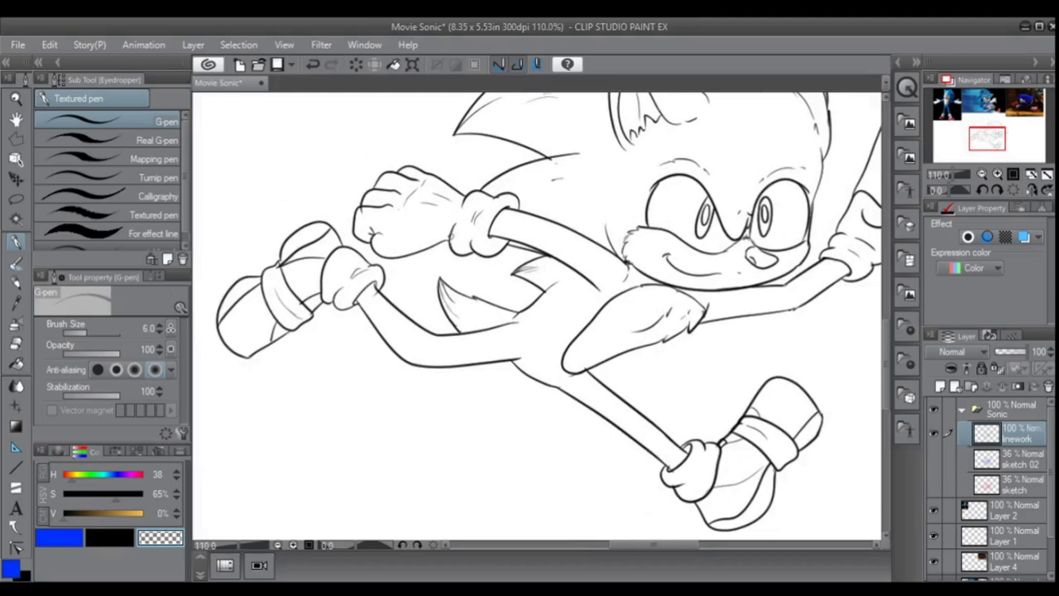
key("c")
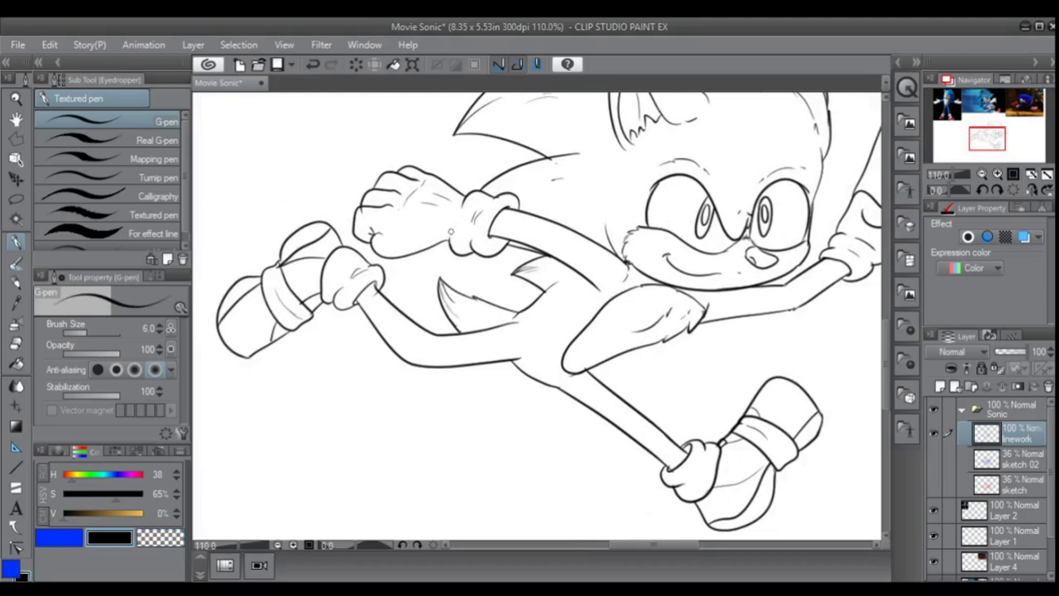
Paint the muzzle in peach with the G-pen on the flesh tone layer, filling across the nose toward the far cheek.
scroll(466, 238, "up", 3)
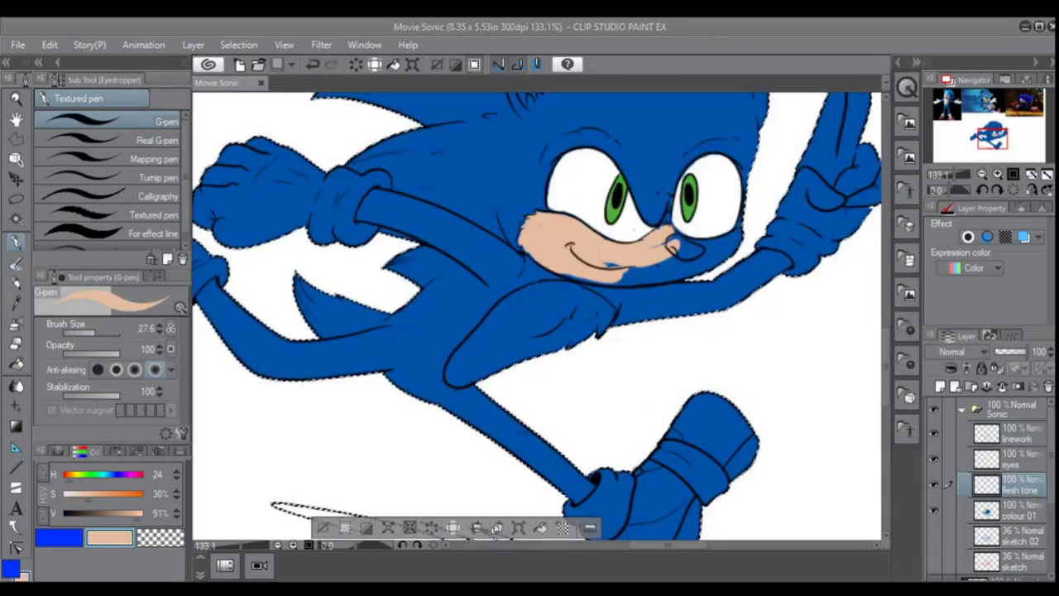
scroll(649, 259, "up", 2)
mouse_move(608, 266)
left_mouse_down()
mouse_move(554, 273)
mouse_move(639, 267)
mouse_move(538, 272)
mouse_move(627, 278)
mouse_move(685, 245)
mouse_move(664, 238)
mouse_move(662, 225)
mouse_move(696, 245)
mouse_move(687, 238)
mouse_move(713, 243)
mouse_move(683, 230)
mouse_move(733, 241)
mouse_move(759, 224)
mouse_move(688, 273)
mouse_move(744, 249)
mouse_move(652, 267)
mouse_move(674, 253)
mouse_move(654, 268)
mouse_move(691, 274)
left_mouse_up()
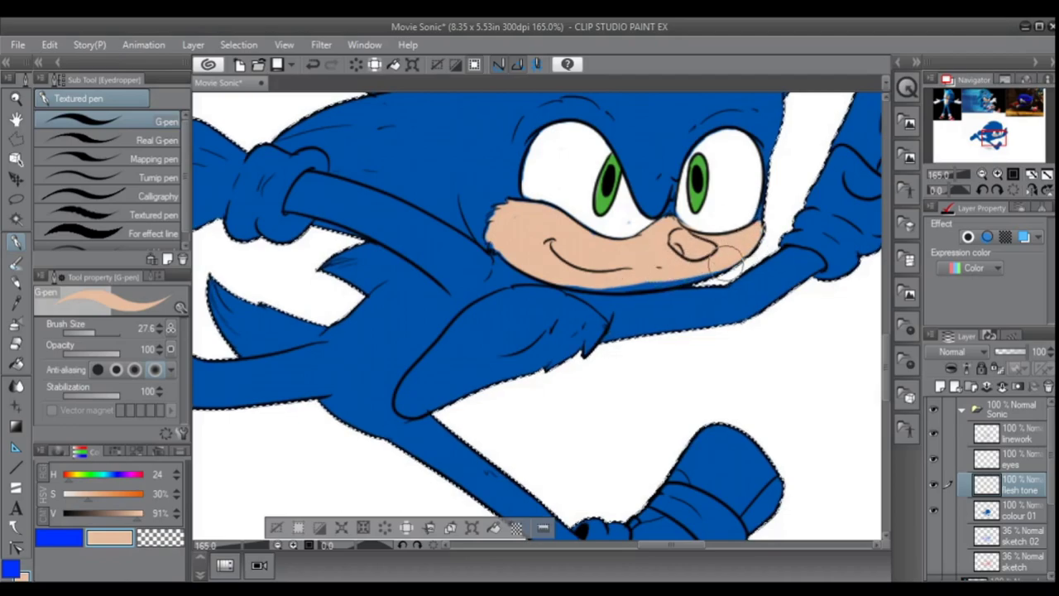